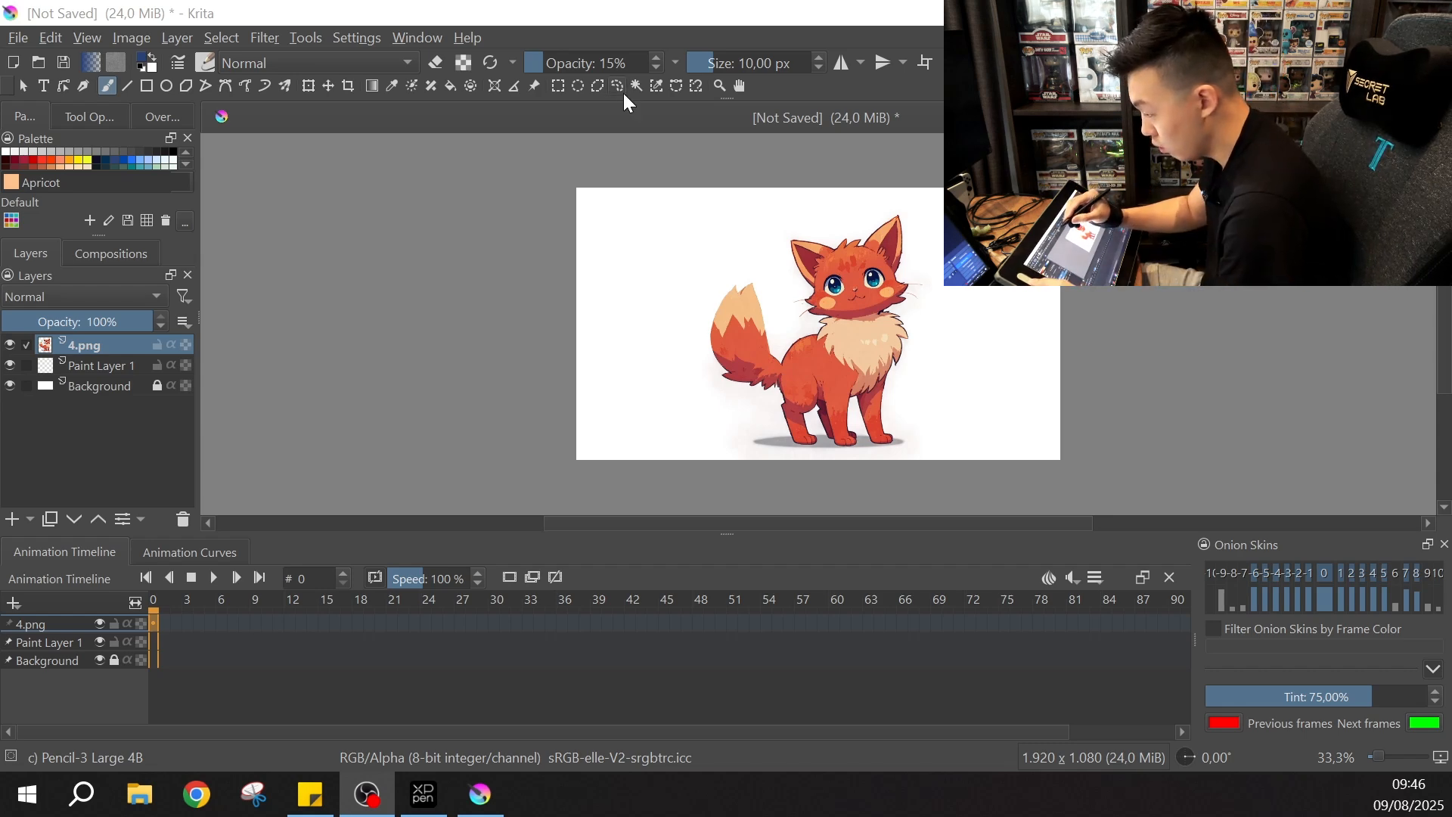
Step: Draw a freehand selection around the fox's whole tail, following the edge where it meets the body
key("ctrl+equal")
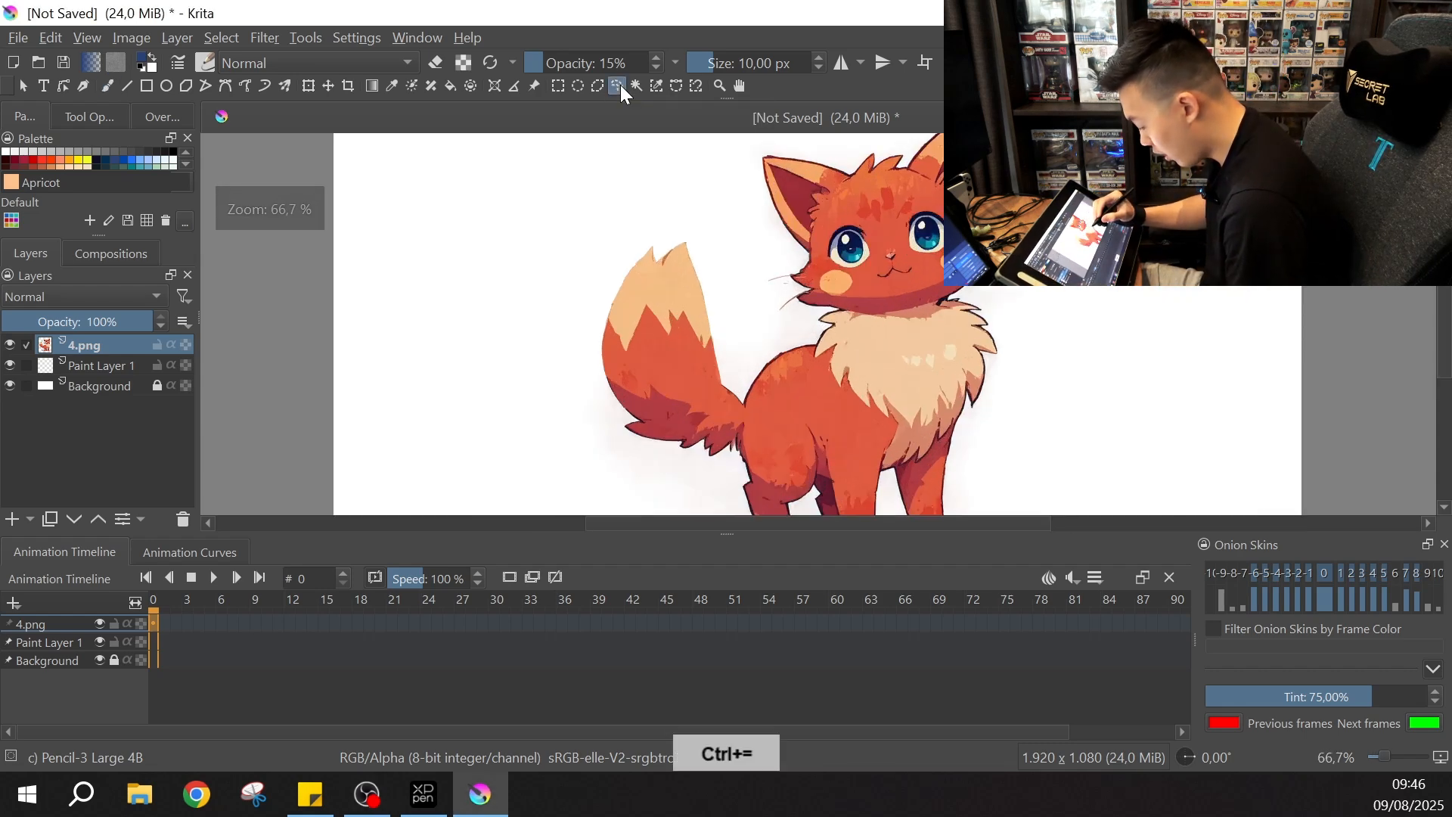
key("ctrl+equal")
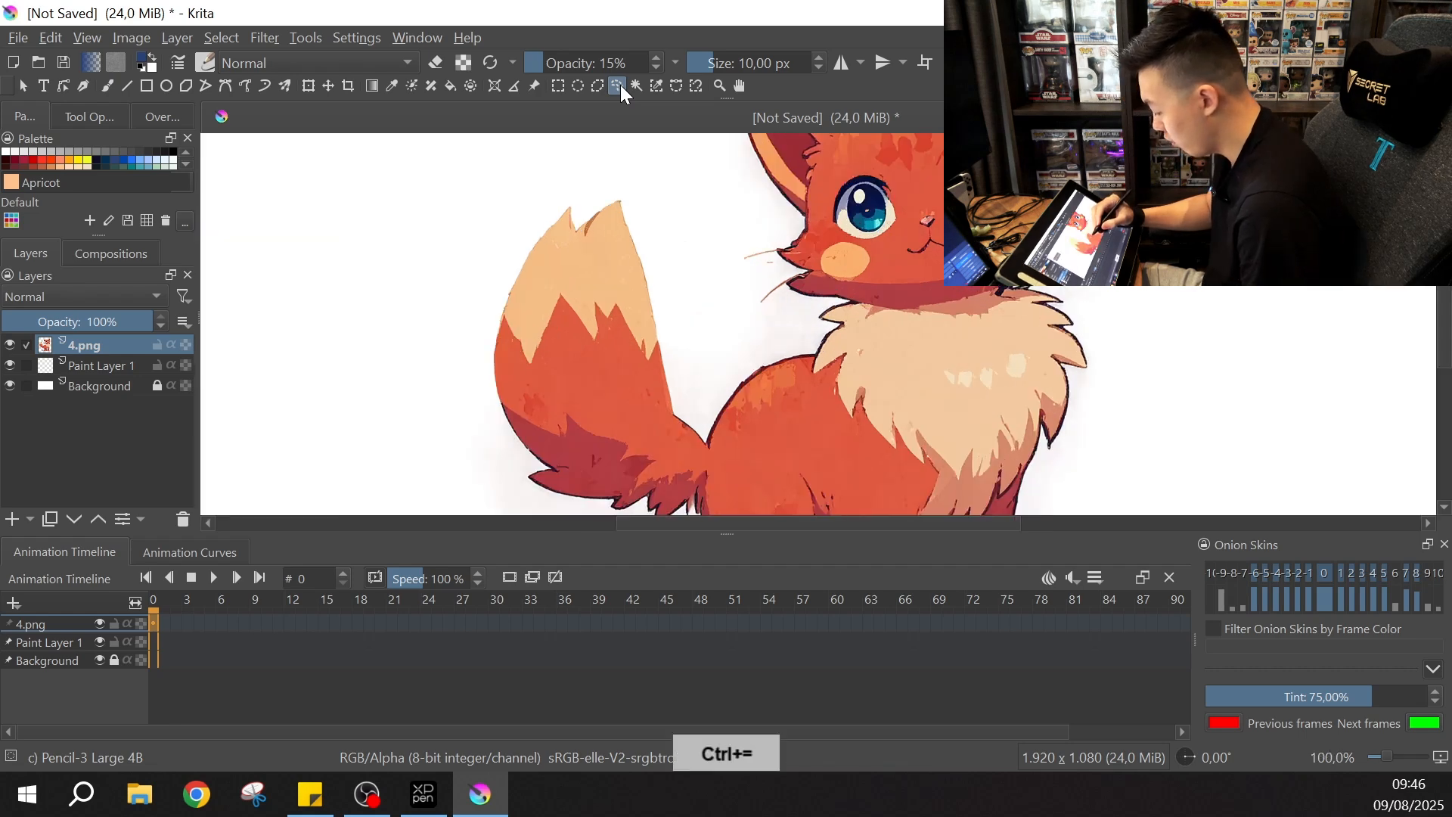
key("space")
left_click_drag(802, 393, 817, 325)
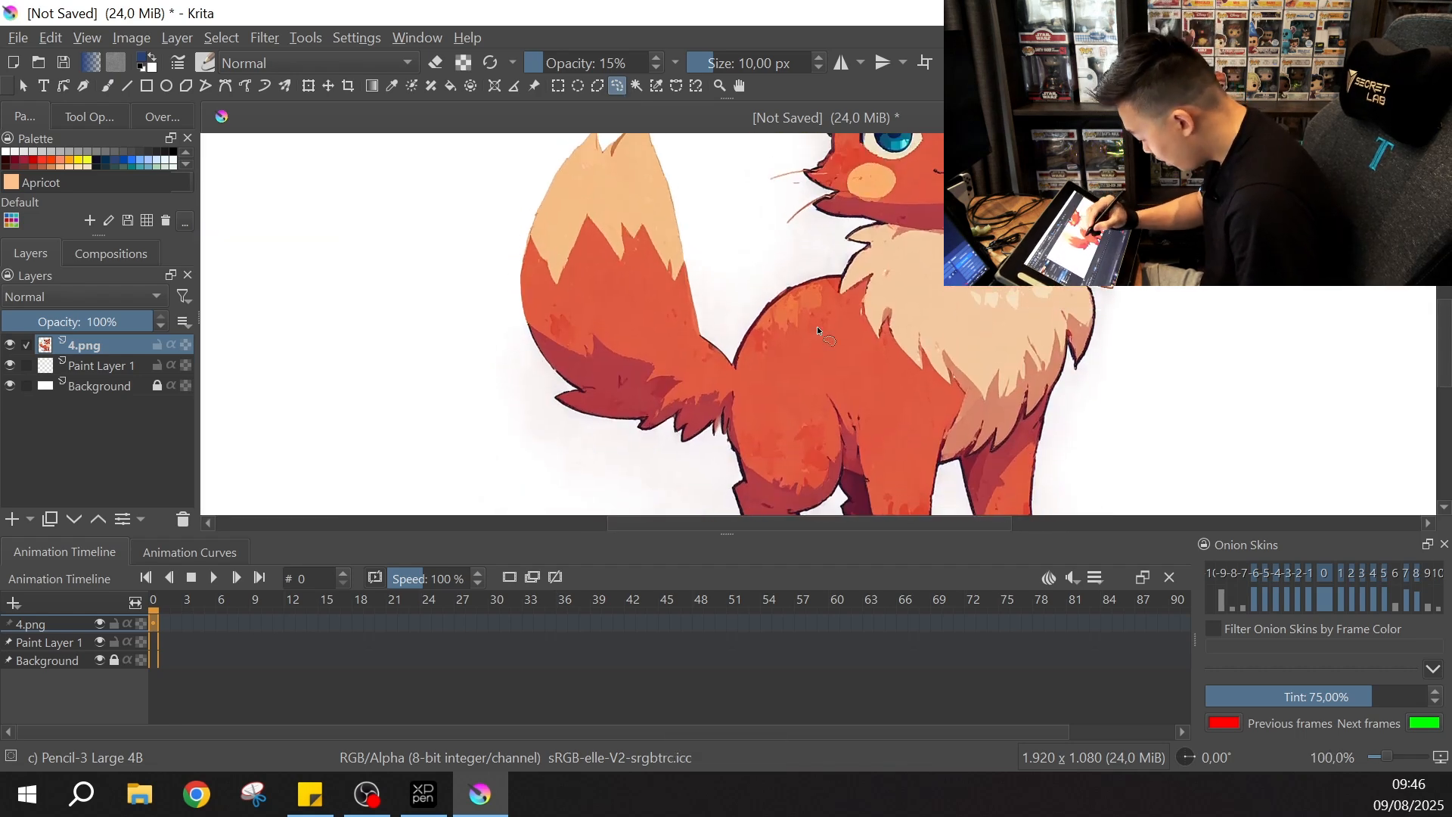
left_click_drag(733, 394, 724, 443)
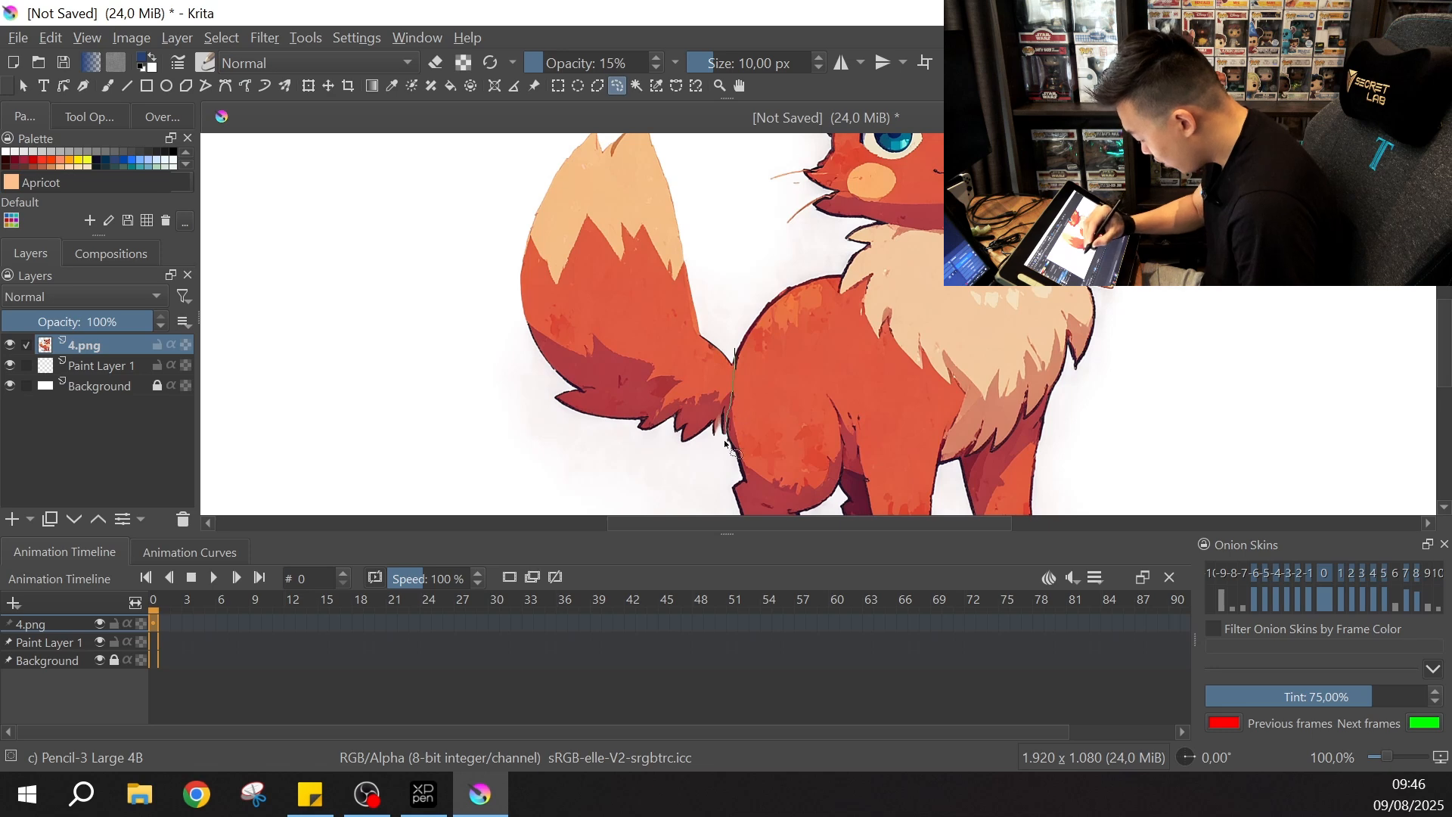
mouse_move(514, 431)
left_mouse_down()
mouse_move(462, 267)
mouse_move(569, 110)
mouse_move(718, 229)
left_mouse_up()
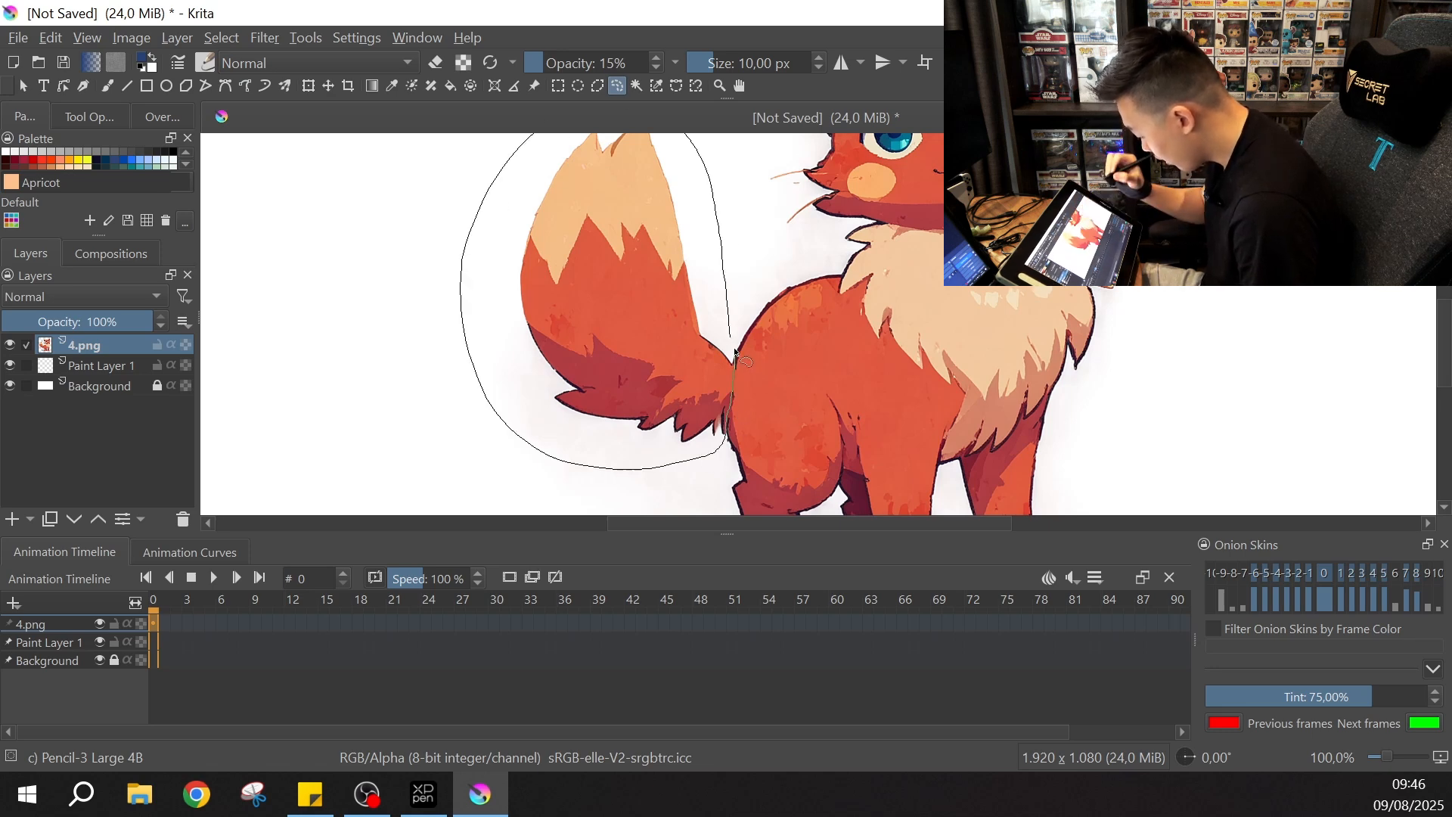
left_click_drag(735, 352, 732, 378)
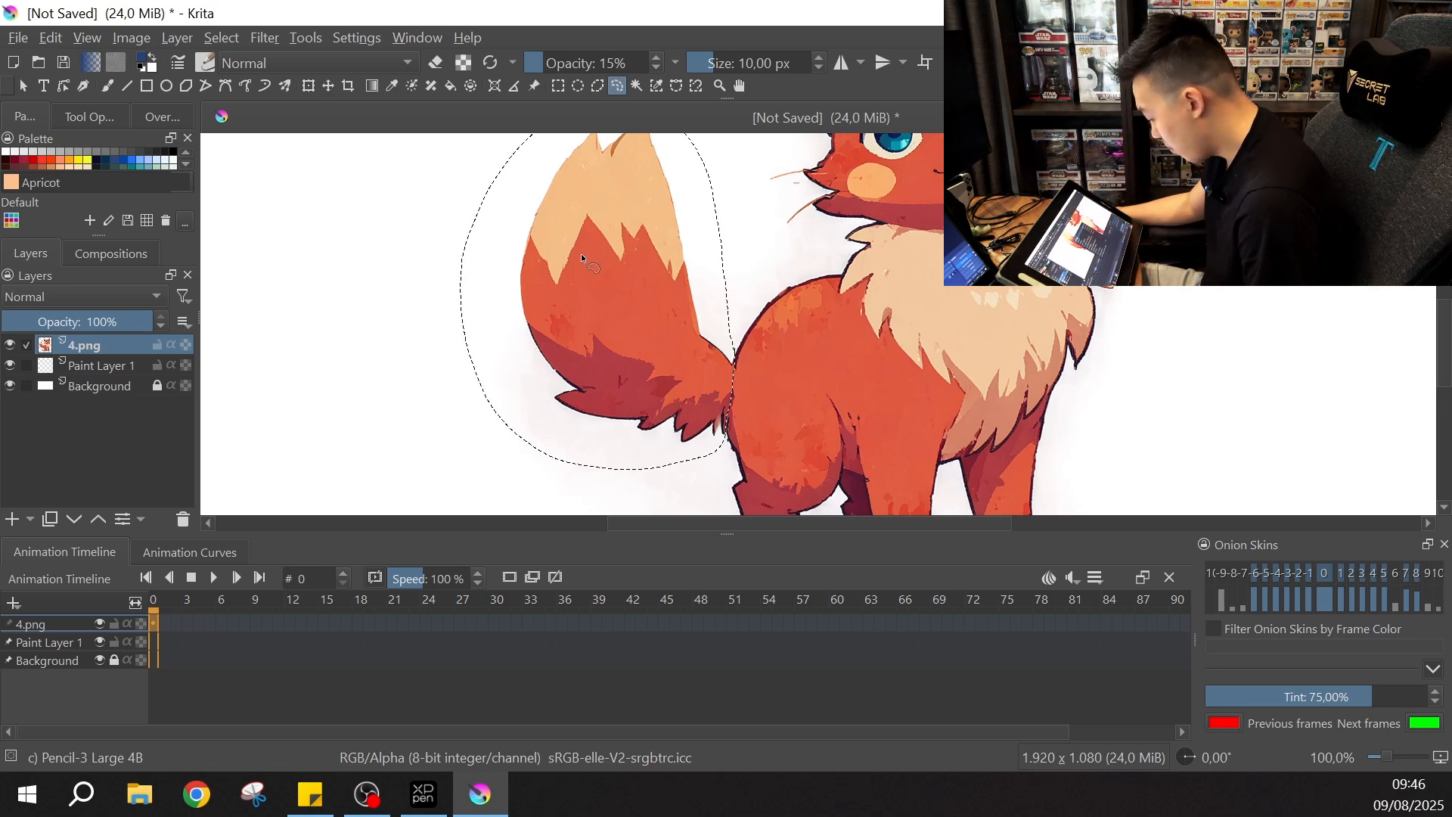
Step: Cut the selected tail onto a new layer and rename that layer tail
right_click(581, 258)
left_click(764, 388)
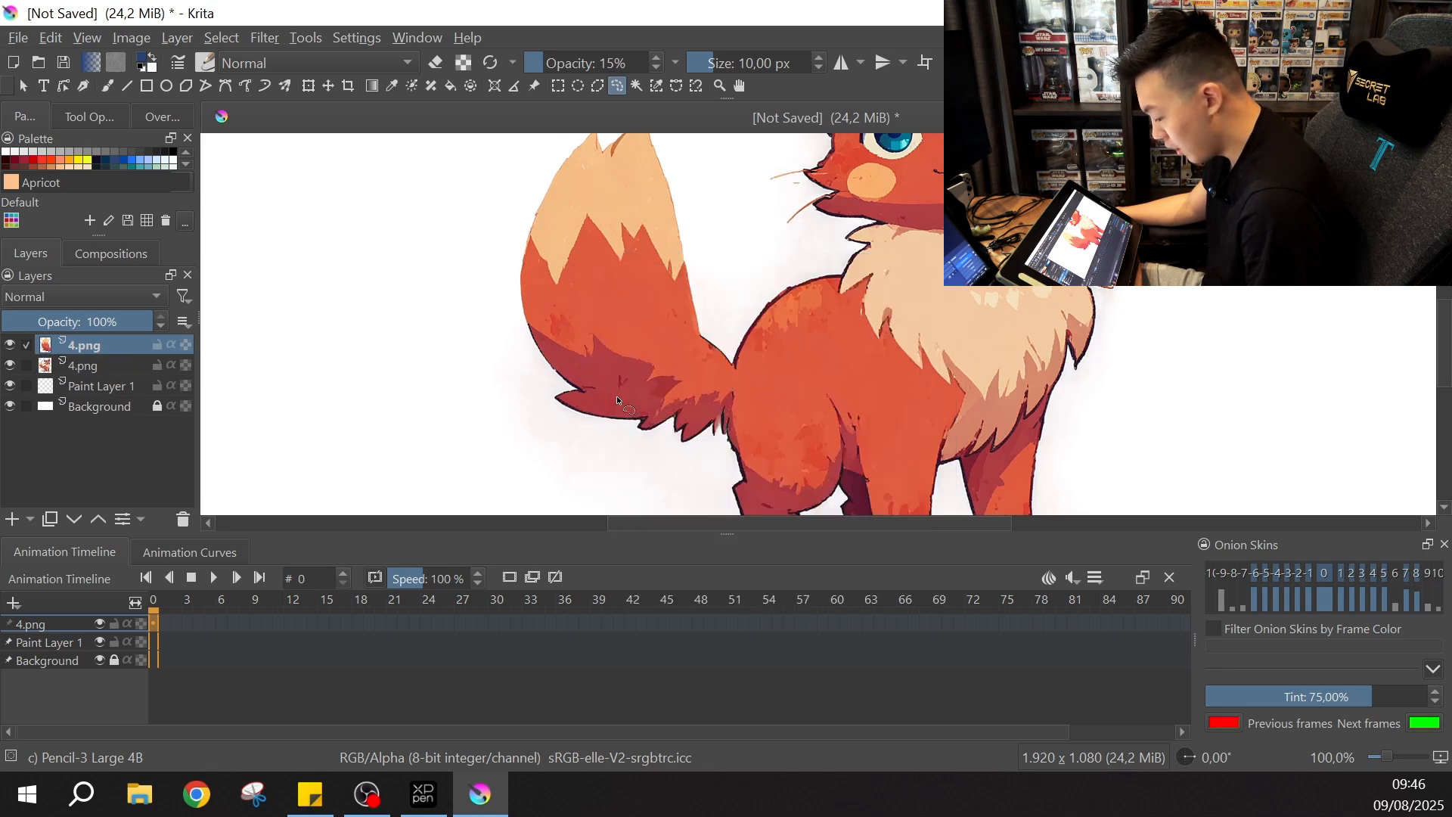
double_click(83, 346)
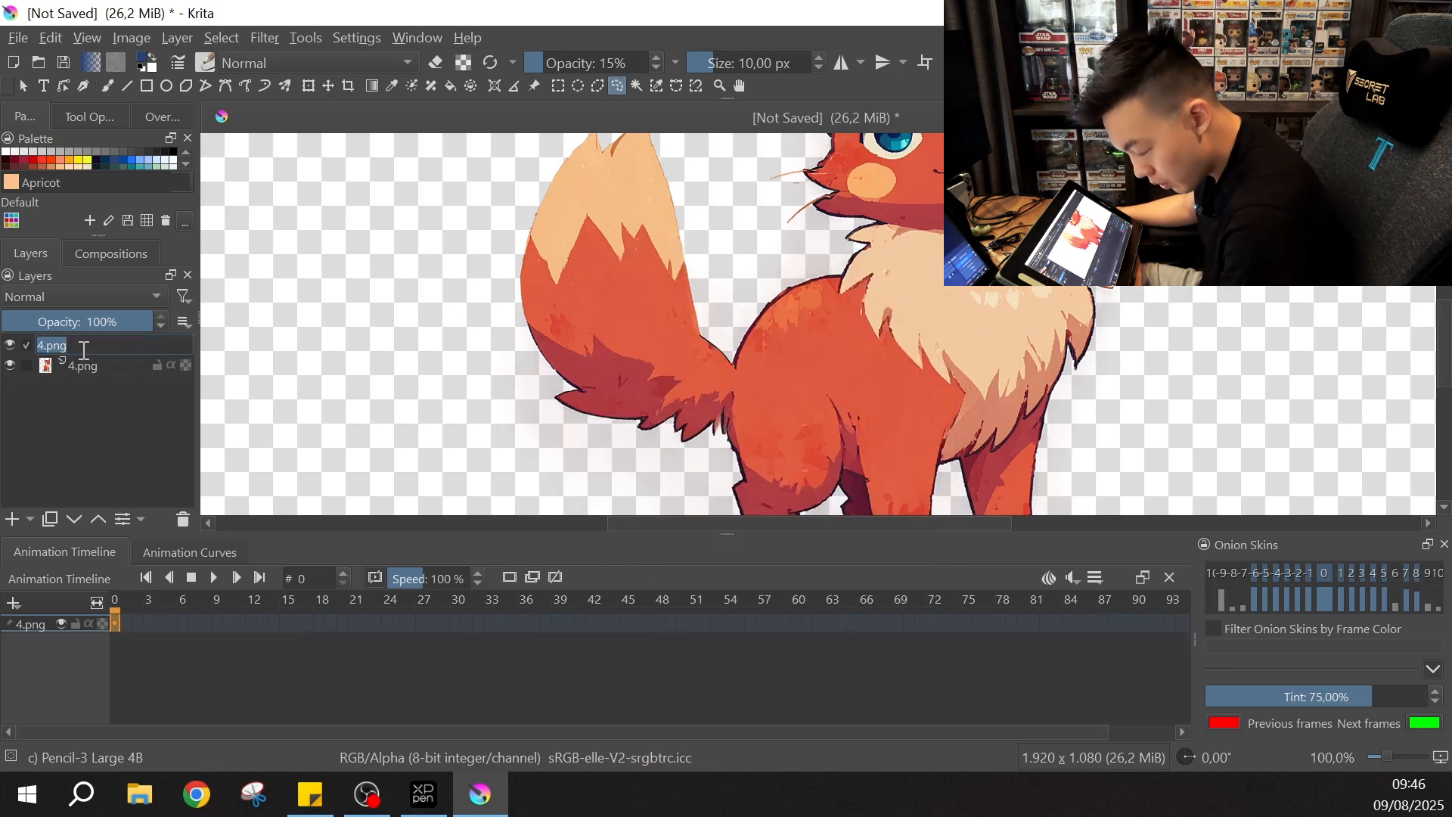
type("tail")
key("Return")
Step: Select the 4.png body layer and bring up its transform box on the canvas
key("ctrl+minus")
key("ctrl+minus")
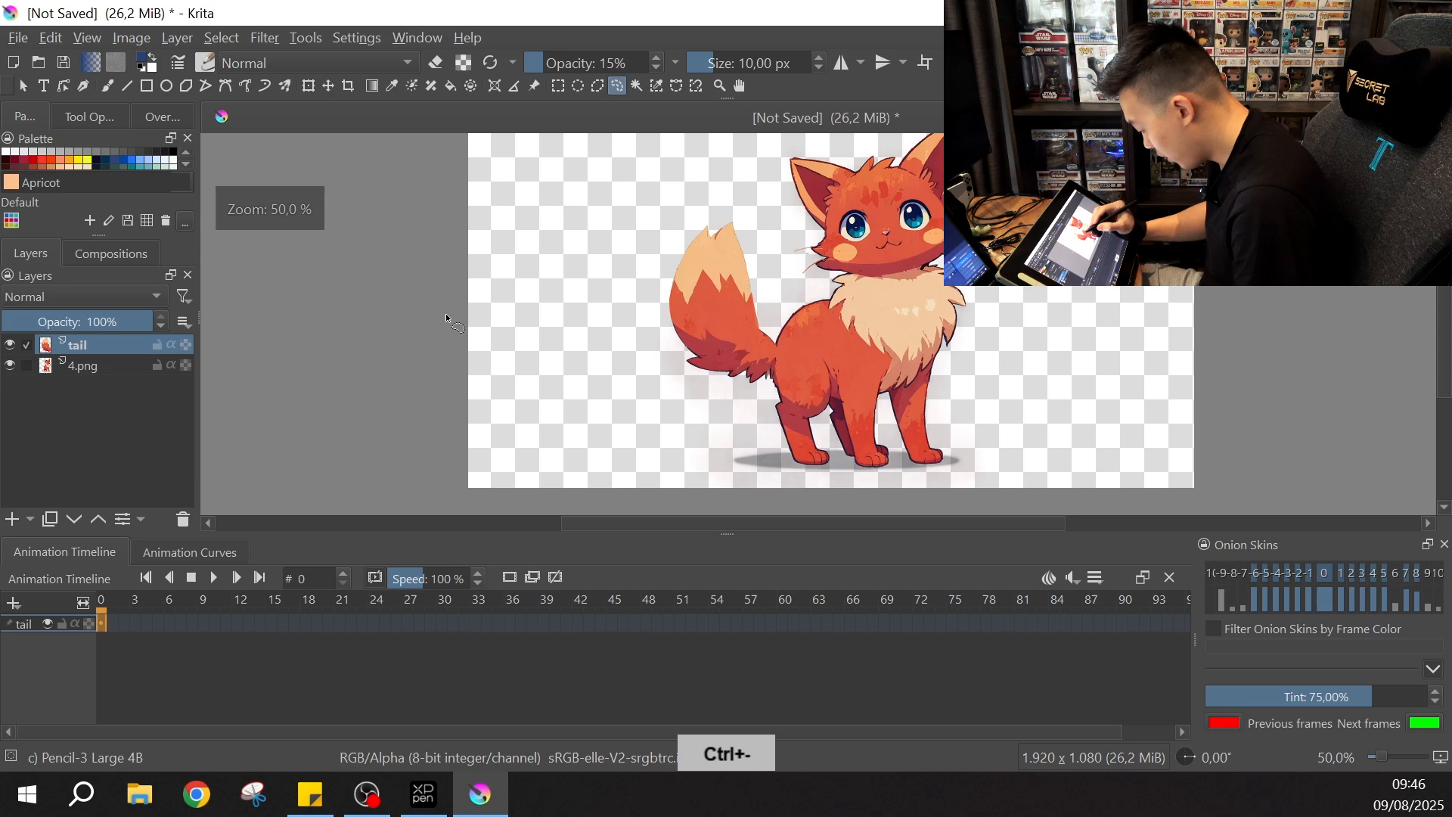
key("ctrl+t")
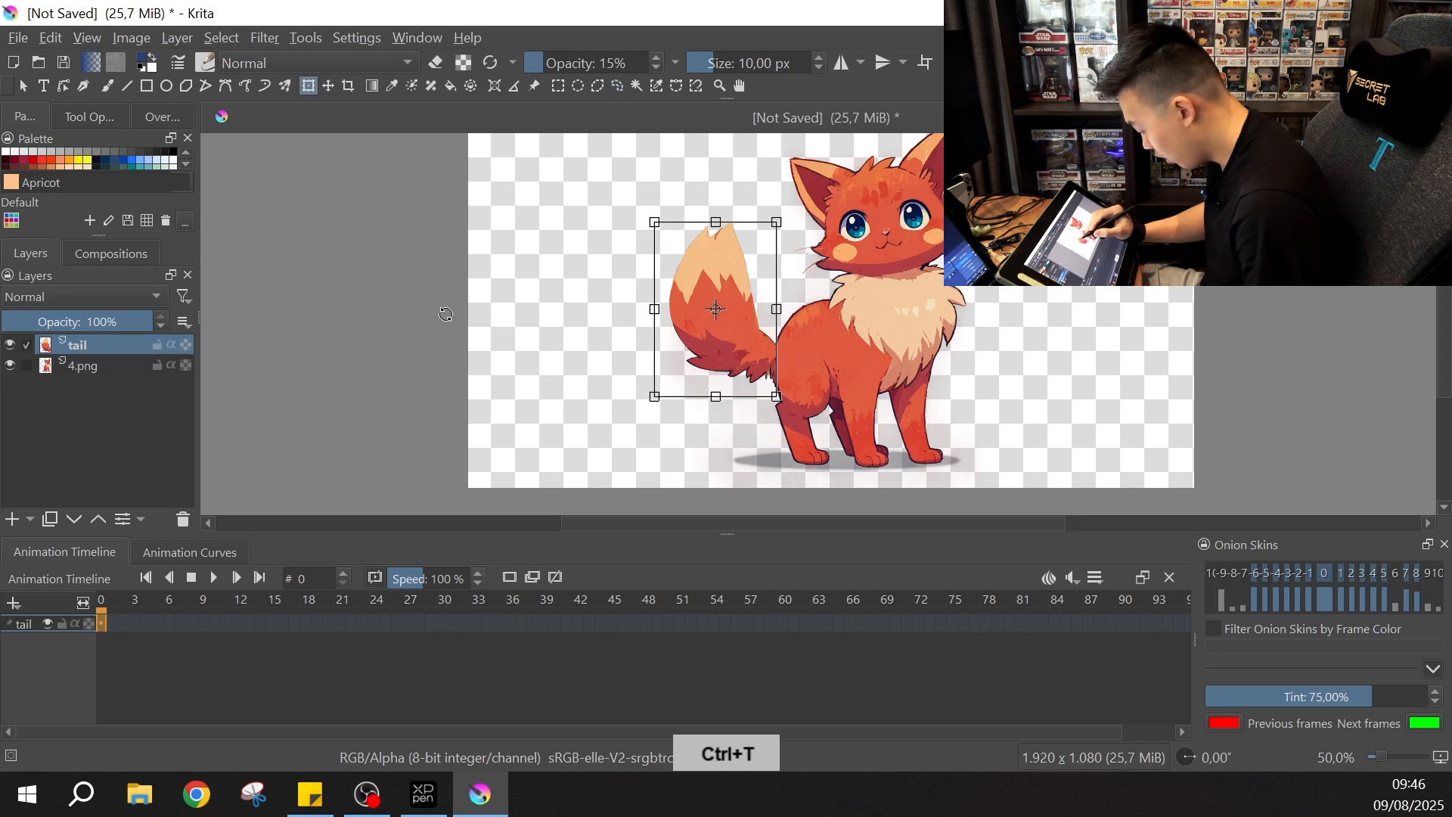
mouse_move(699, 340)
left_mouse_down()
mouse_move(674, 337)
mouse_move(688, 354)
left_mouse_up()
left_click_drag(689, 354, 695, 366)
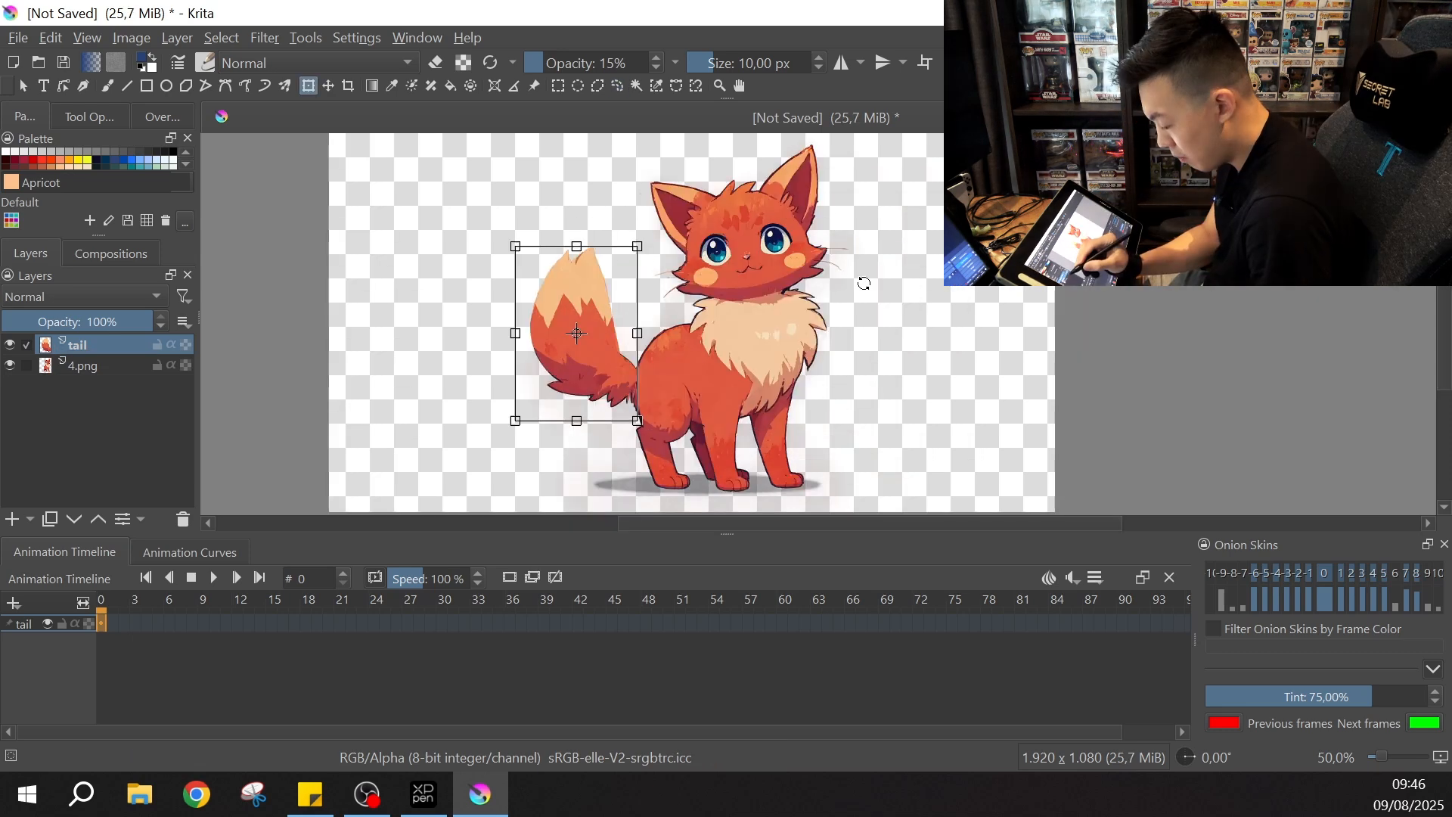
left_click(82, 365)
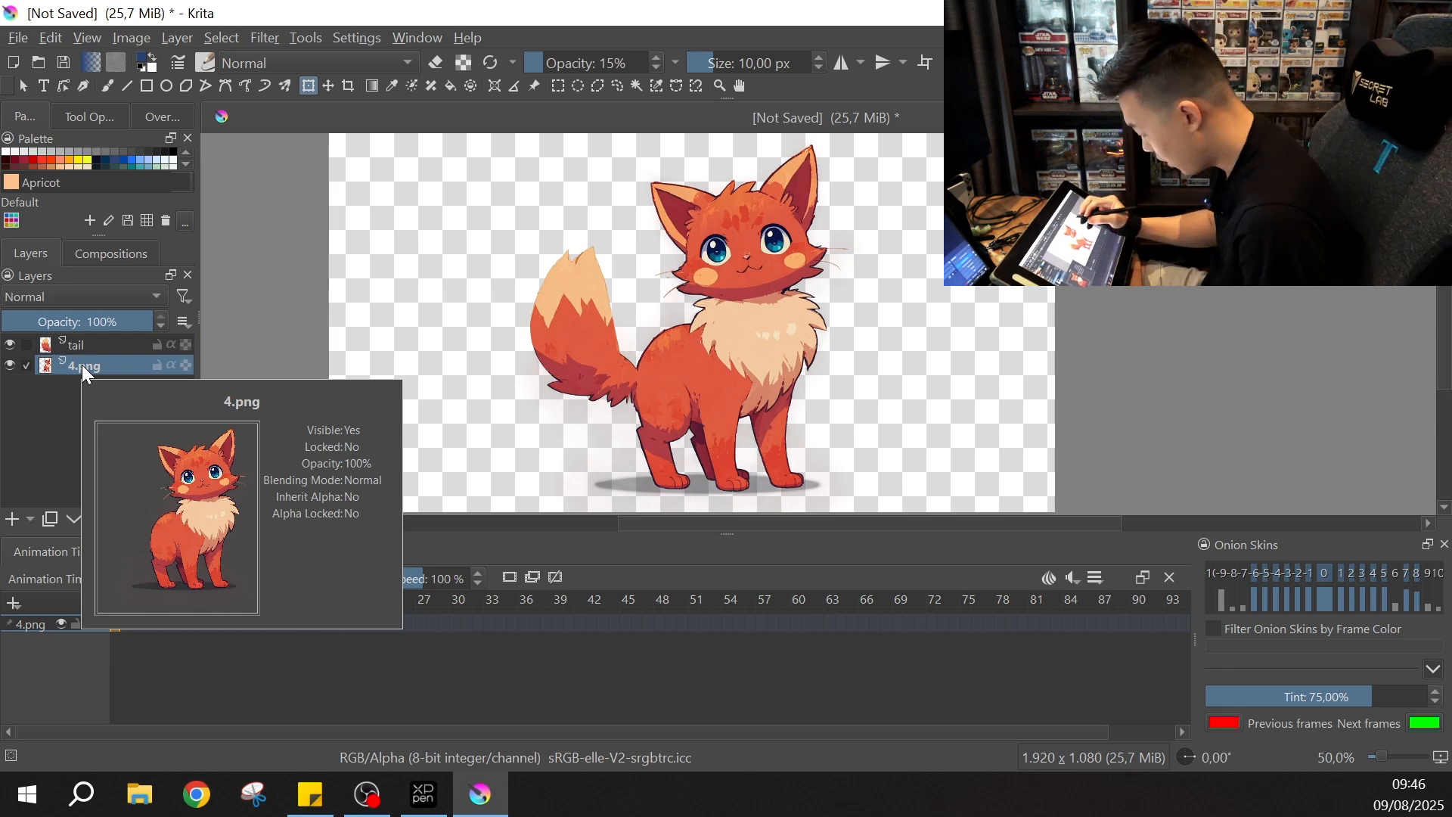
left_click(742, 342)
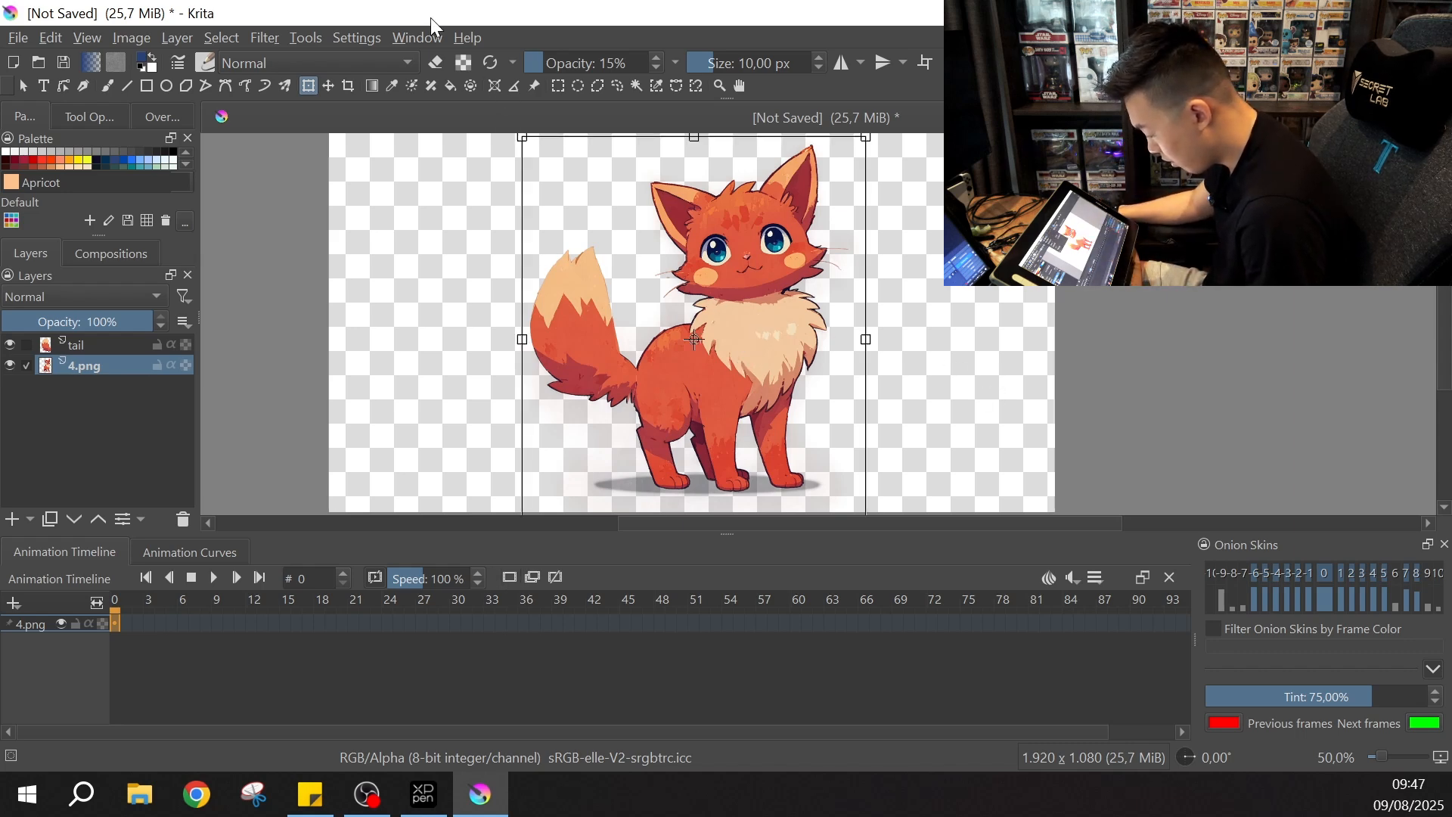
left_click(416, 34)
mouse_move(502, 85)
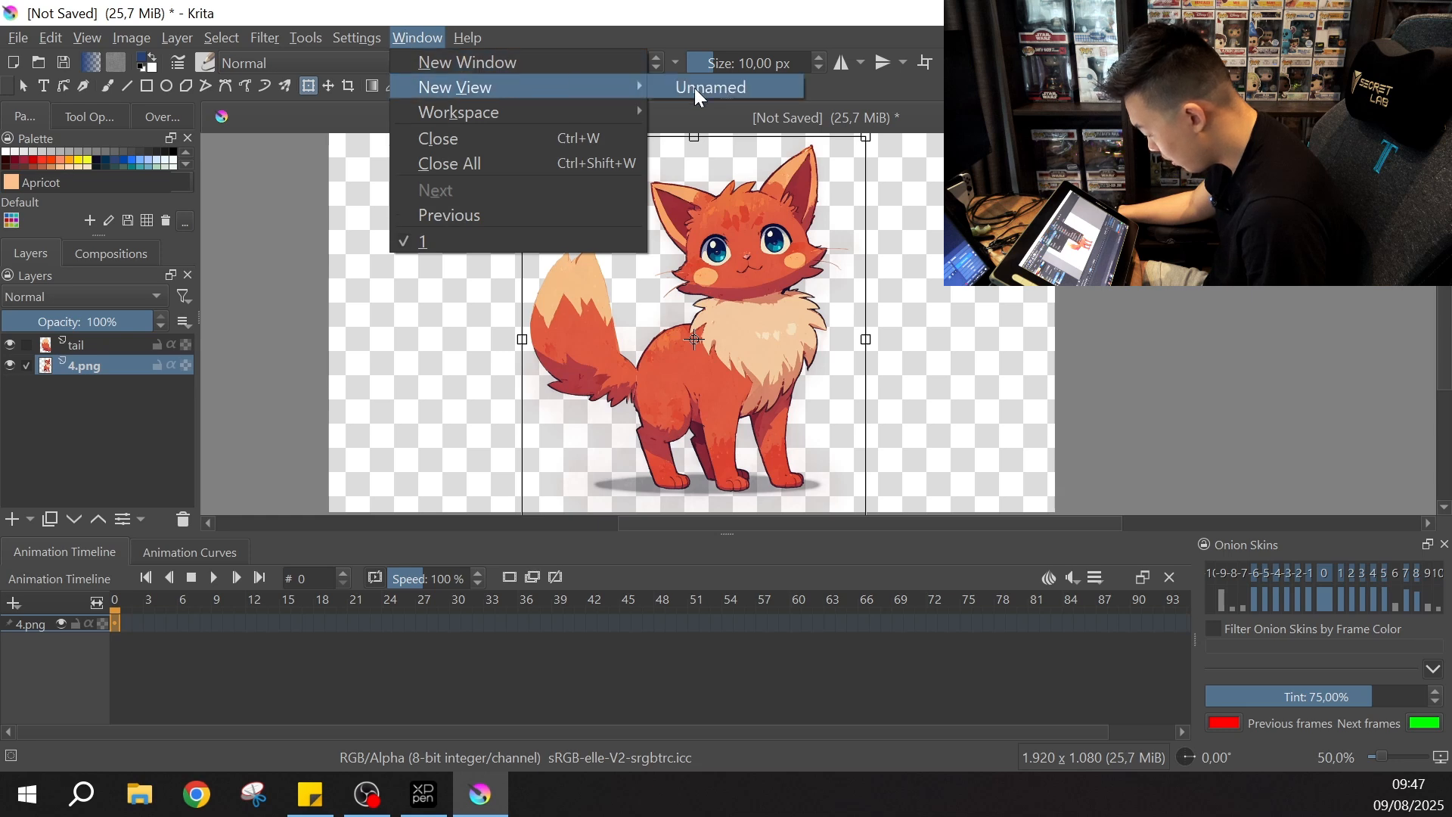
mouse_move(604, 107)
left_click(710, 120)
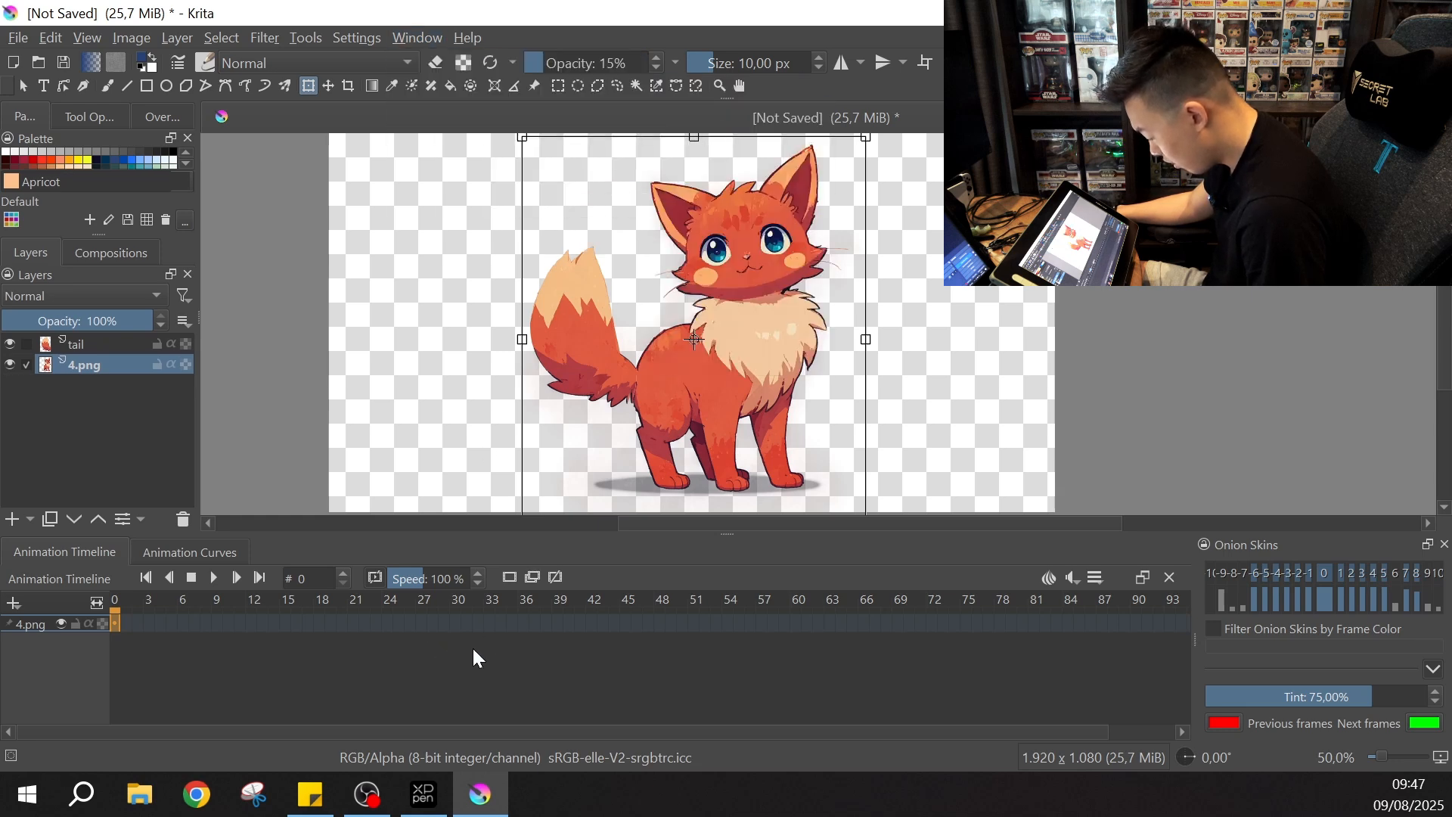
Step: Add a keyframe at frame 0 of the 4.png layer and set the animation to 12 frames per second, ending at frame 24
left_click(510, 577)
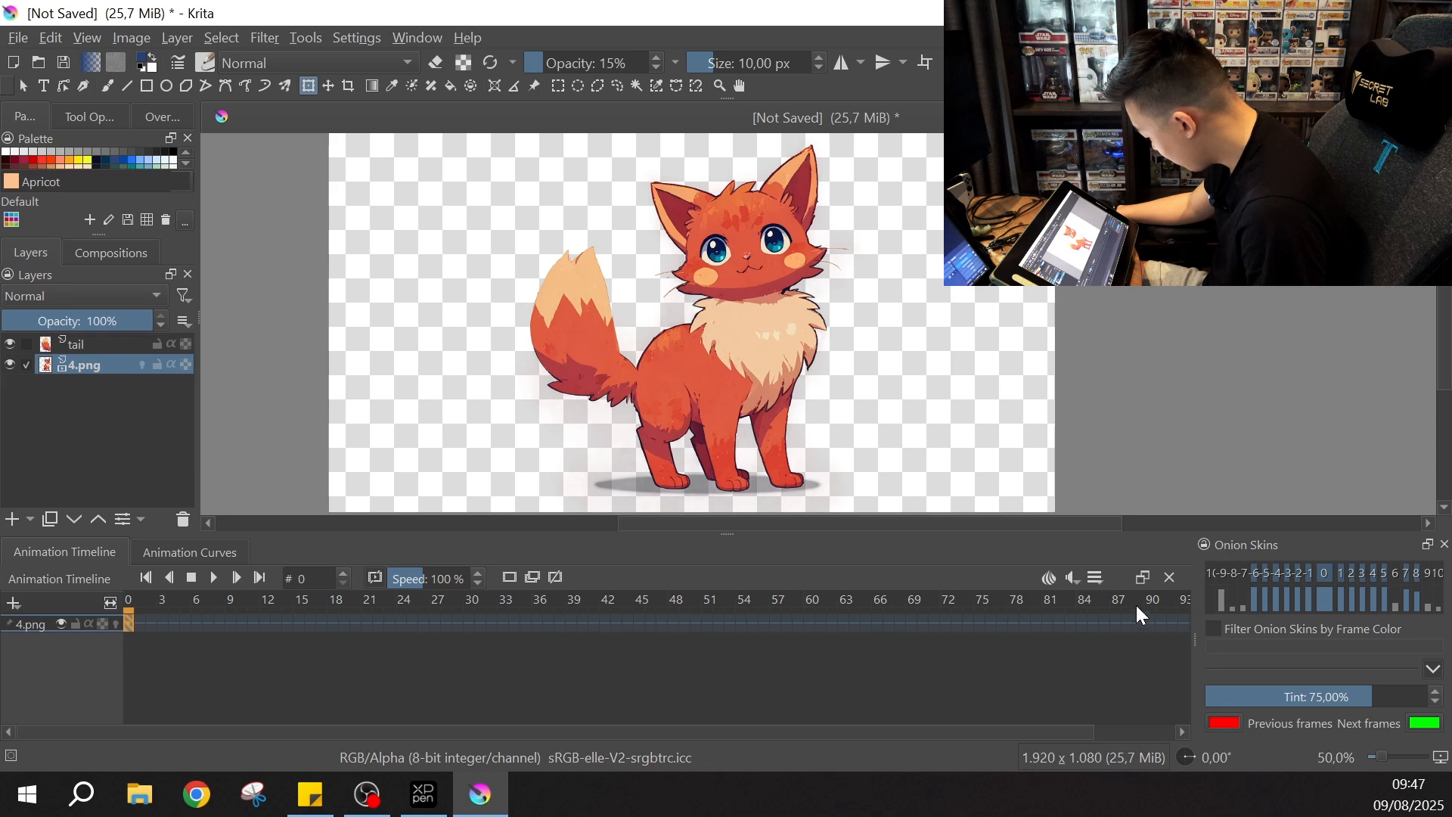
left_click(1095, 575)
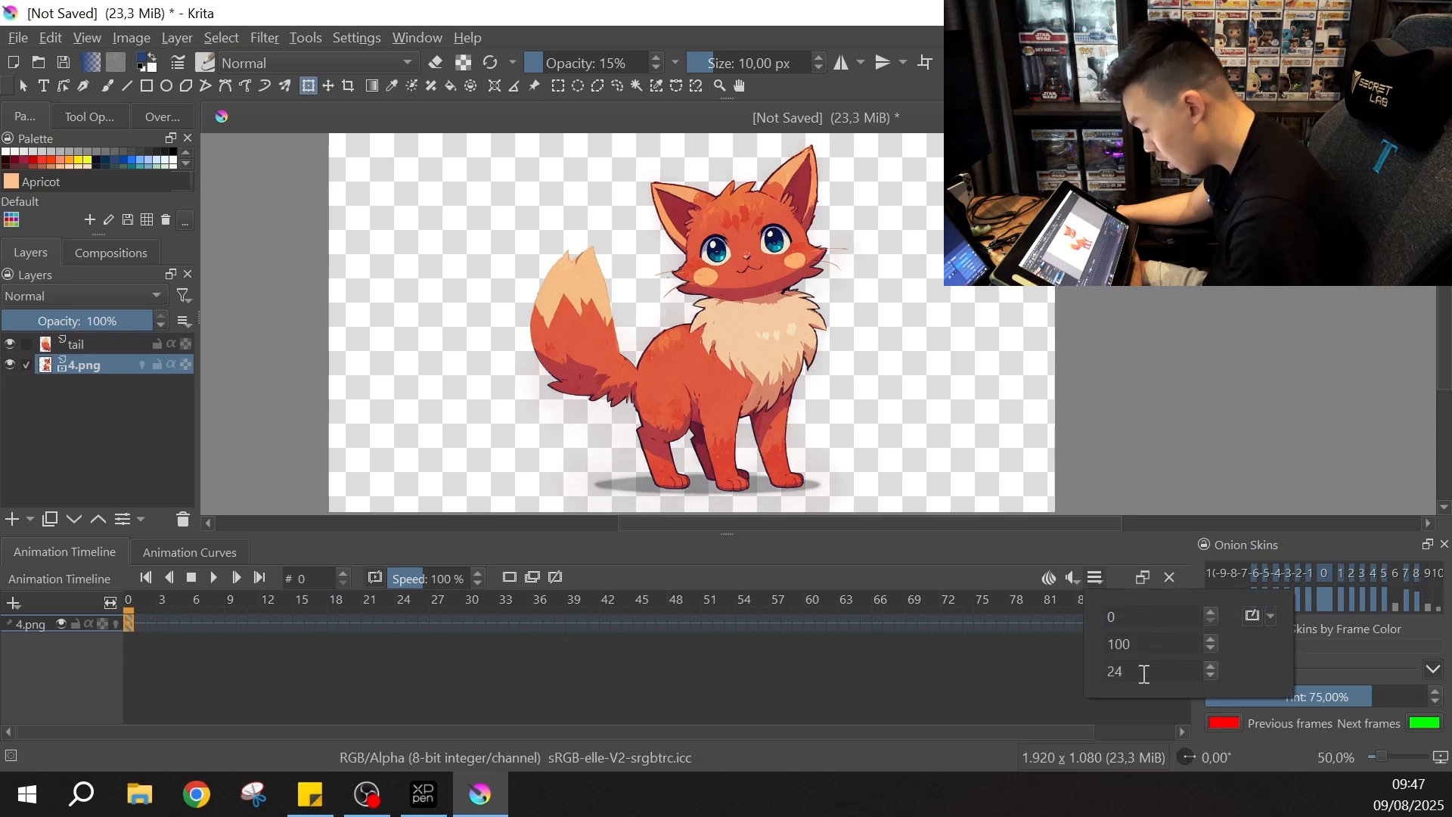
left_click(1141, 643)
key("Tab")
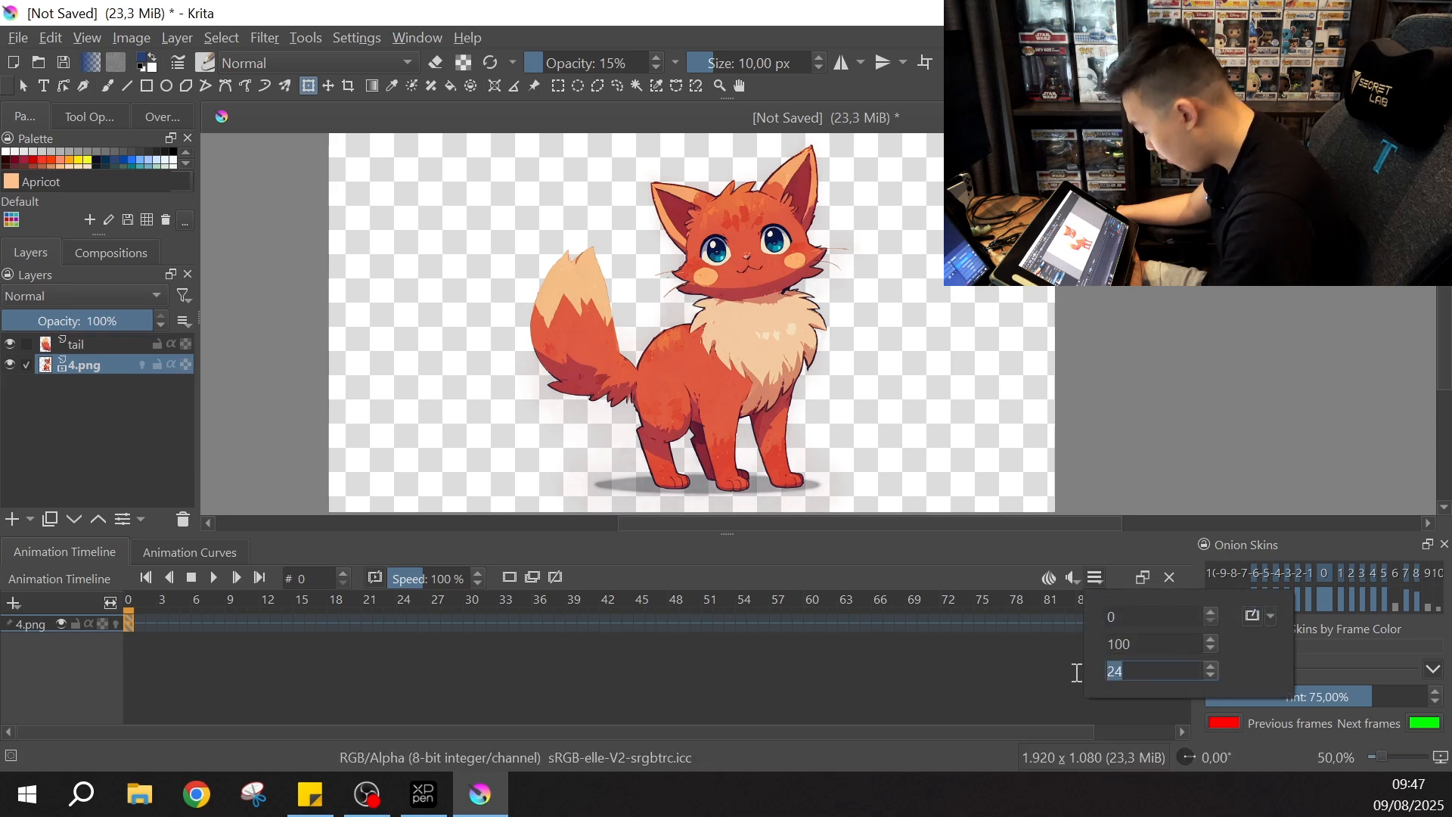
type("12")
key("shift+Tab")
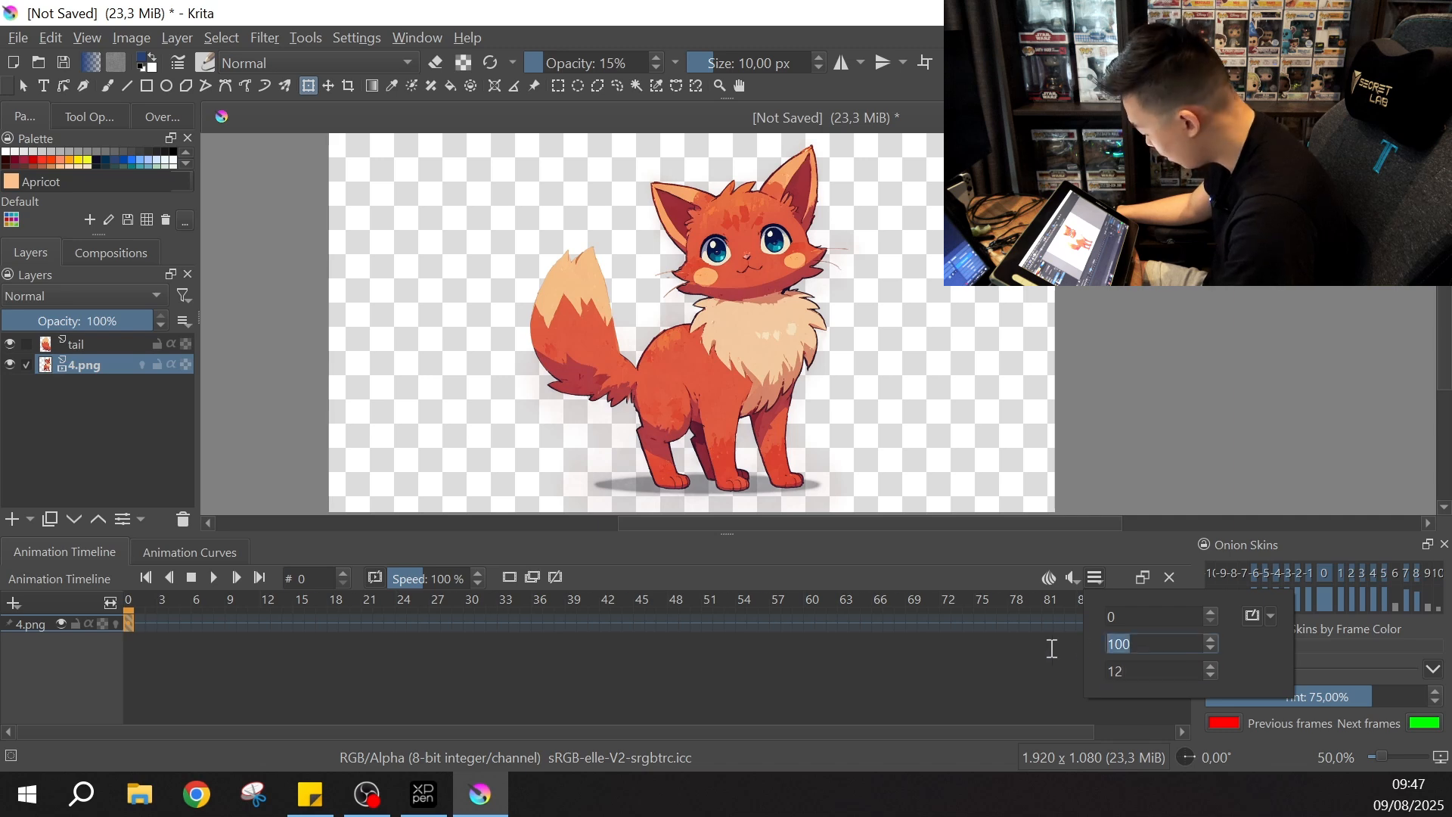
left_click(959, 661)
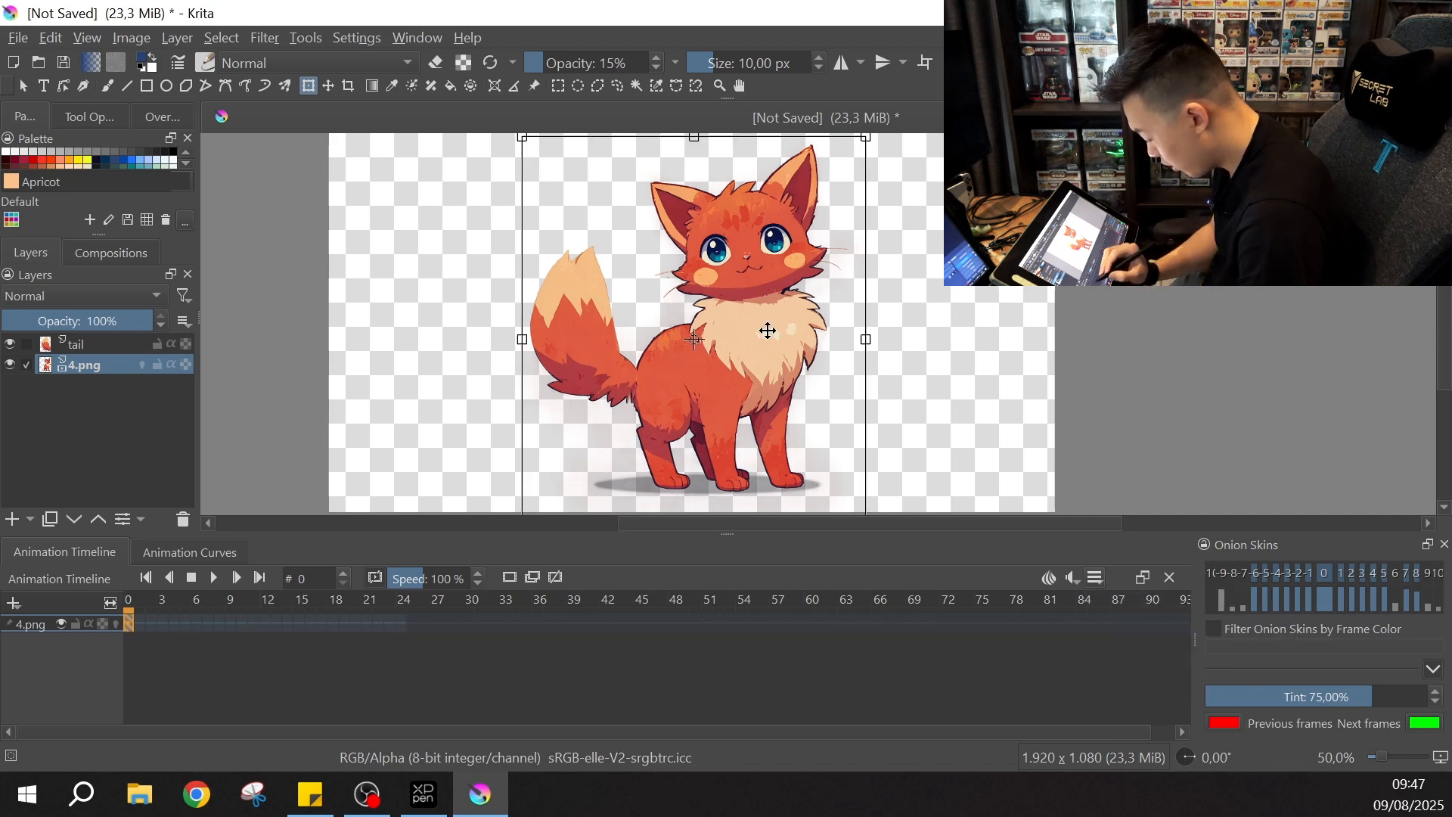
Step: At frame 6 of the 4.png layer, squash the fox's body slightly downward from the top of its transform box
left_click(197, 620)
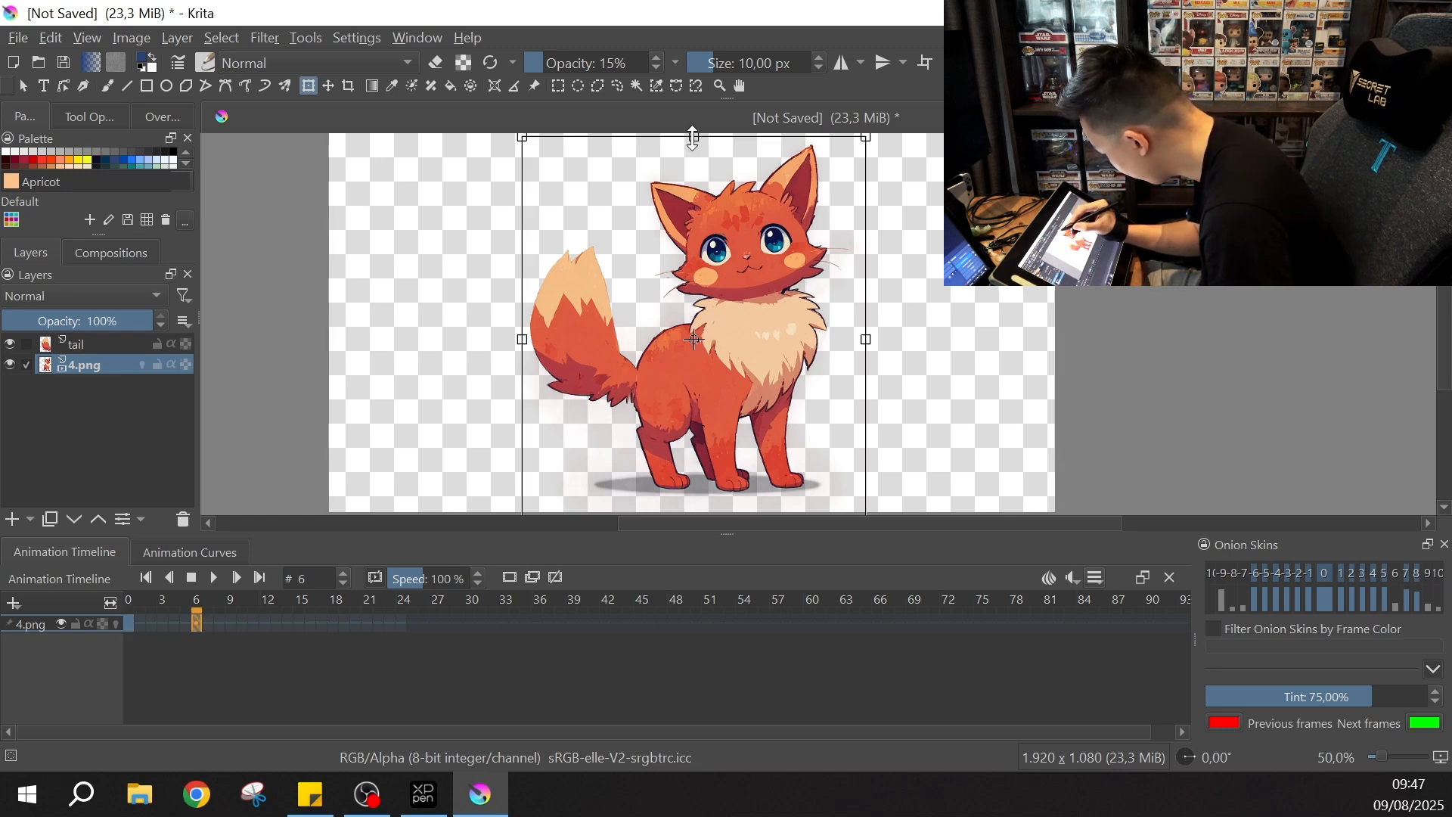
left_click_drag(693, 138, 693, 149)
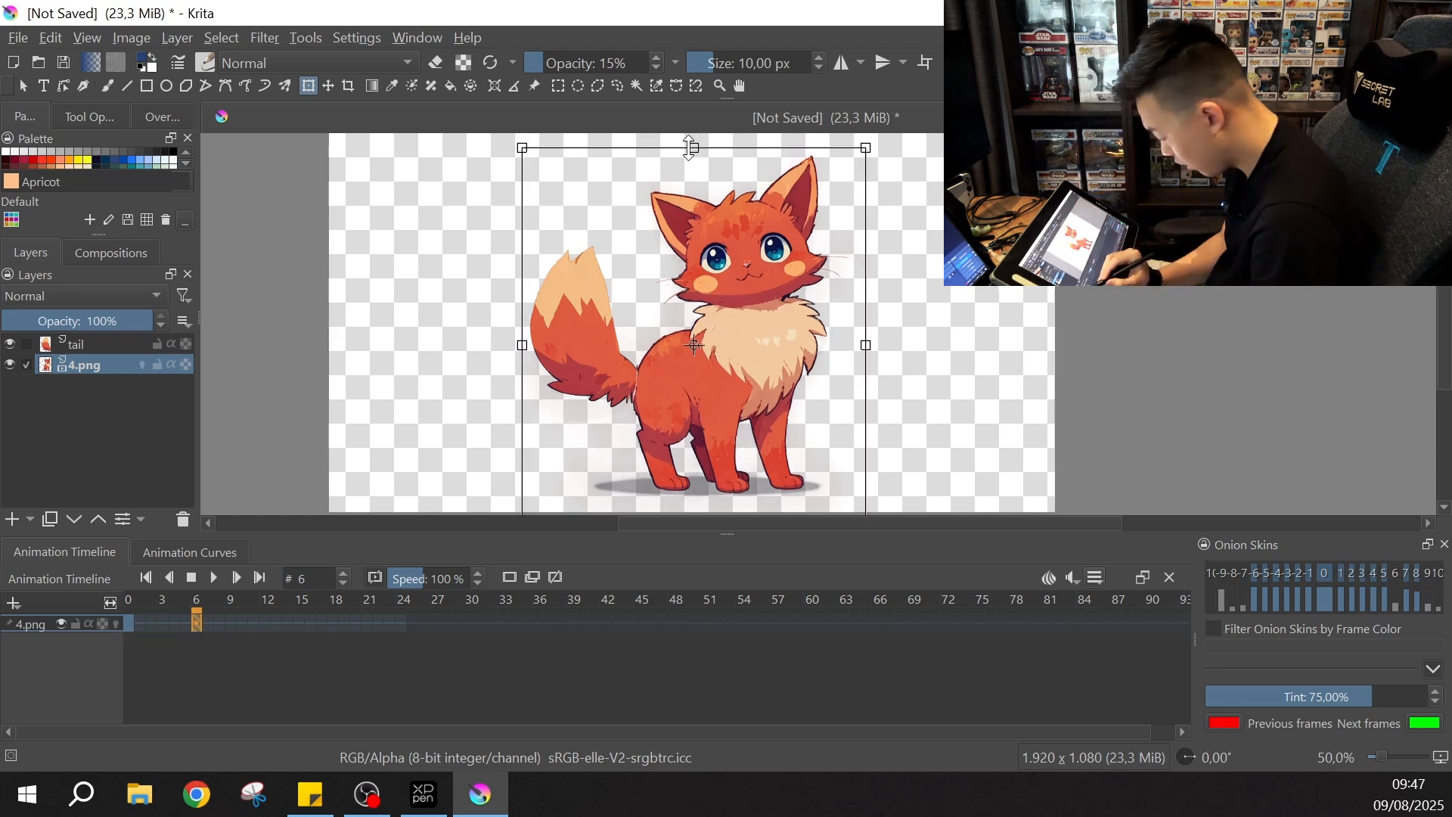
left_click(134, 619)
left_click(195, 620)
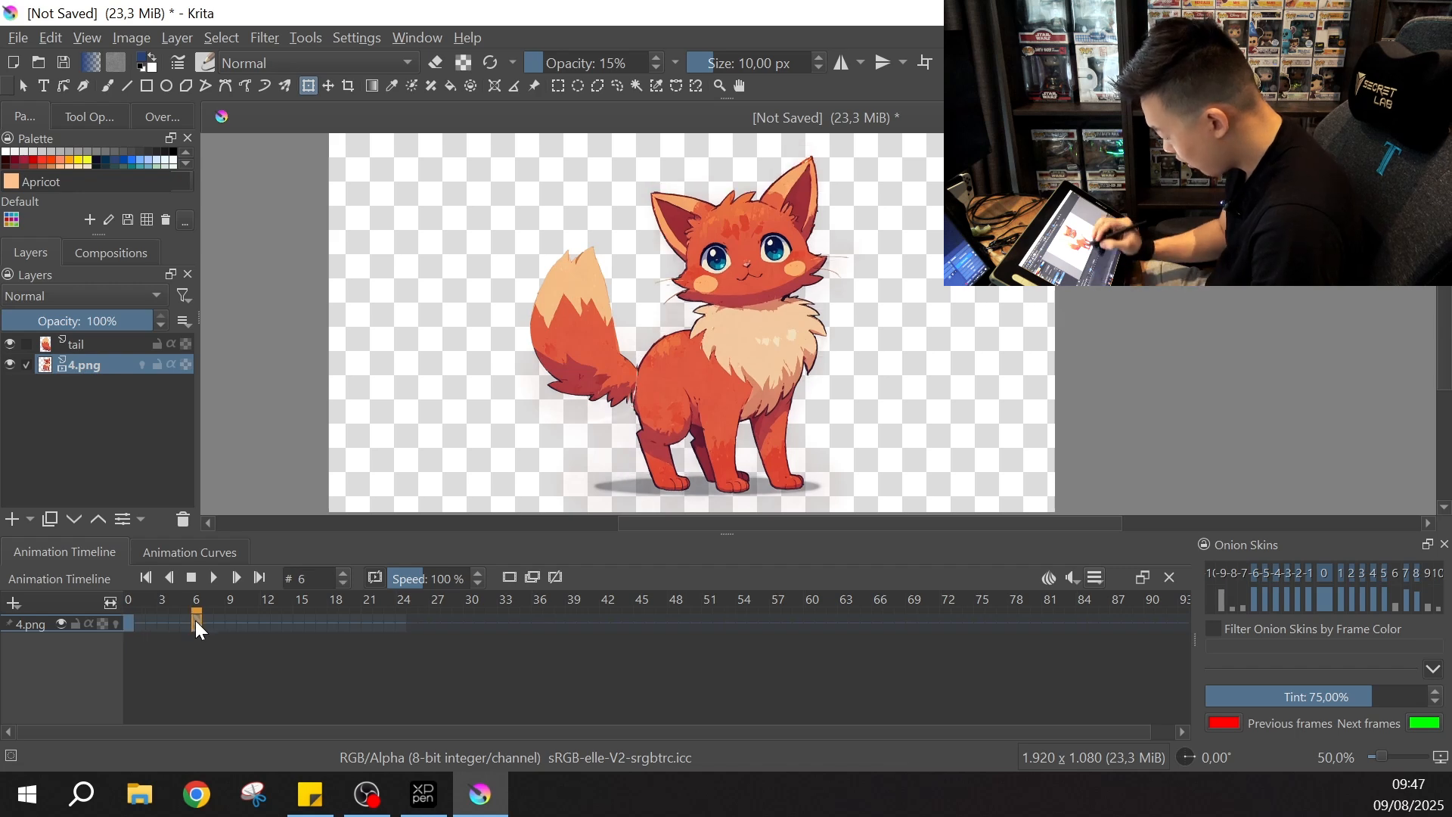
Step: Switch back and forth between frames 0 and 6 to compare the fox's two body poses
left_click(130, 618)
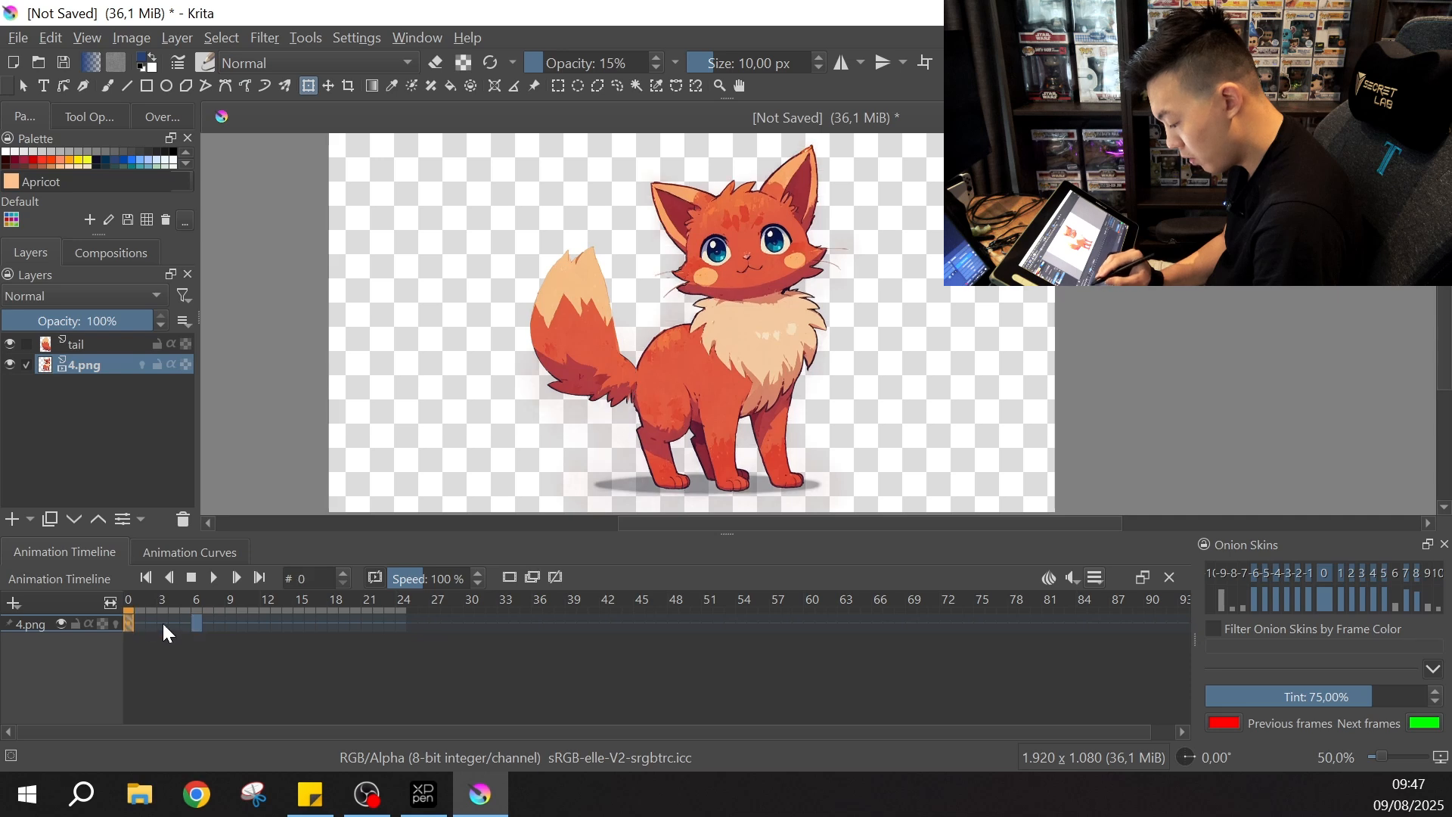
left_click(195, 620)
left_click(127, 620)
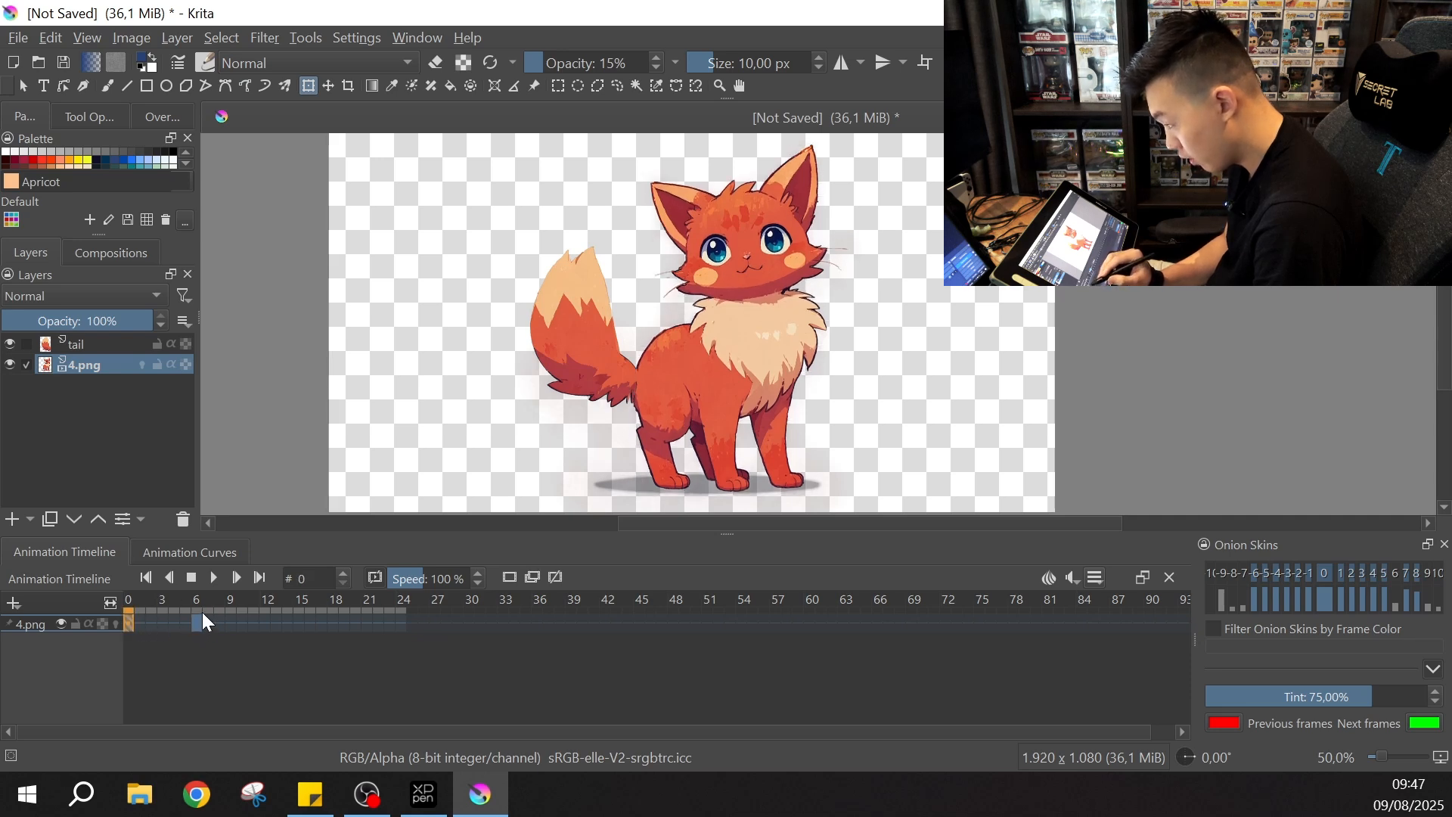
left_click(198, 620)
left_click(129, 618)
left_click(192, 620)
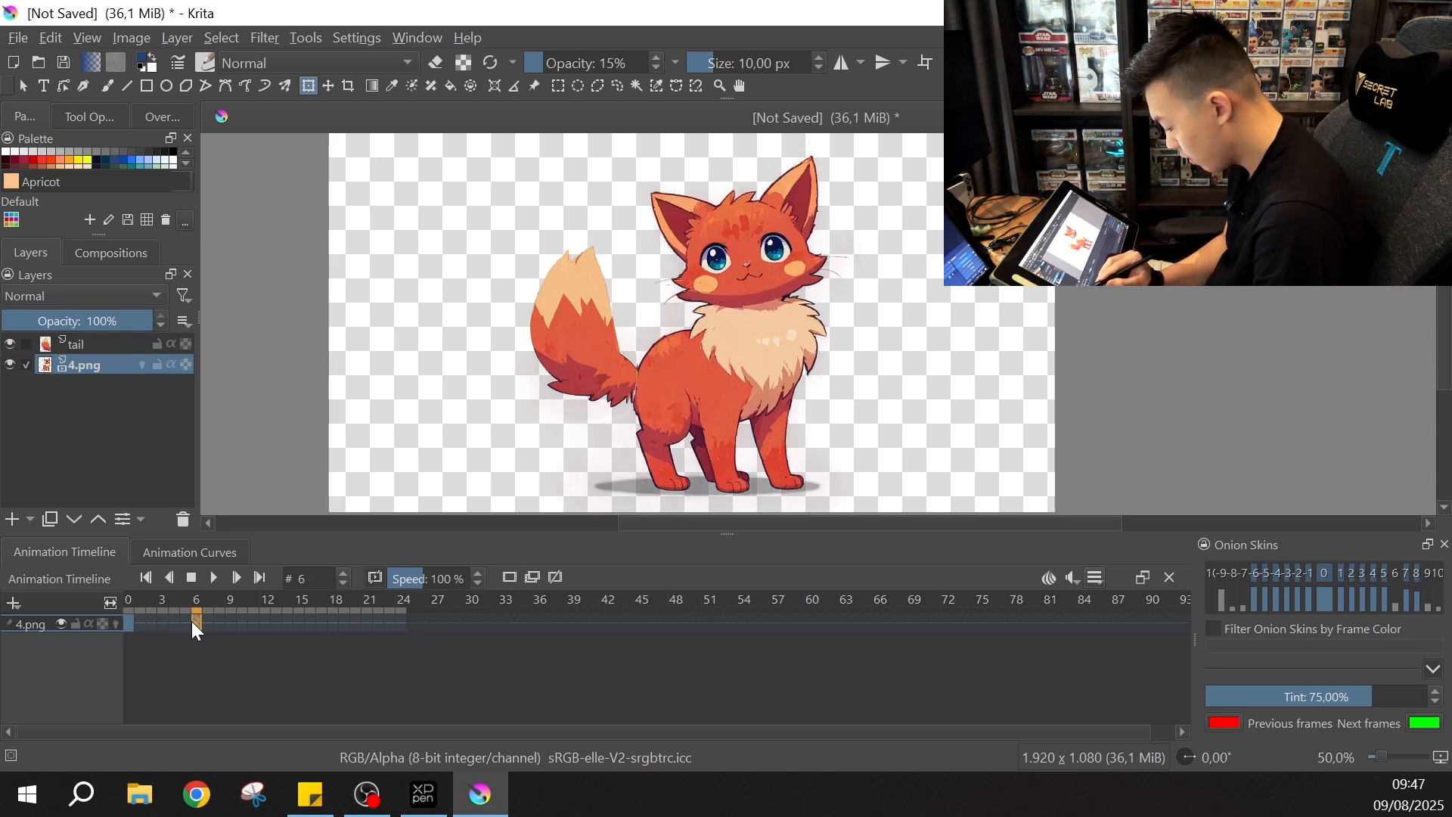
left_click(125, 622)
left_click(130, 621)
Step: Select the tail layer and add a keyframe for it at frame 0
key("ctrl+t")
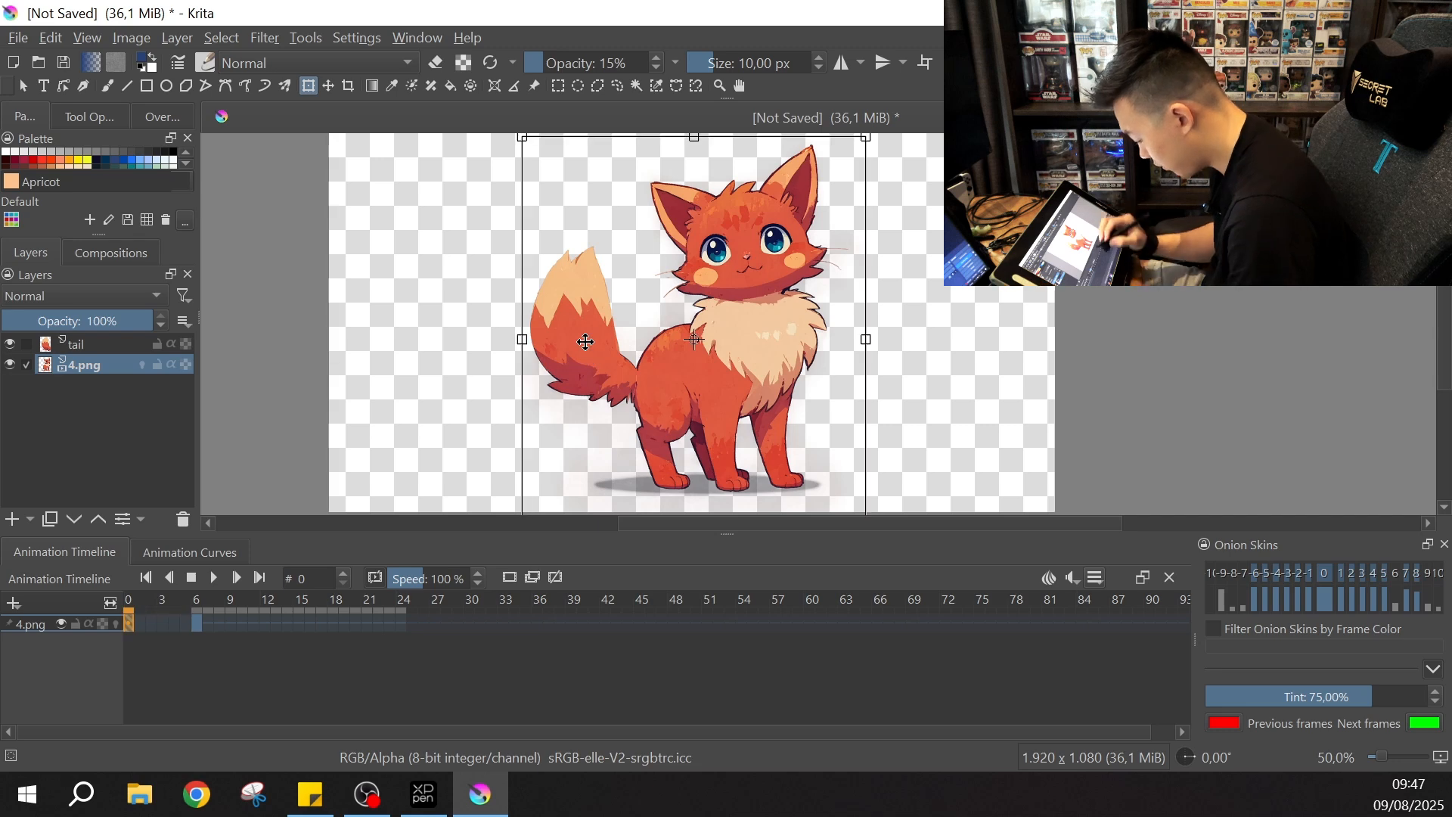
left_click(92, 344)
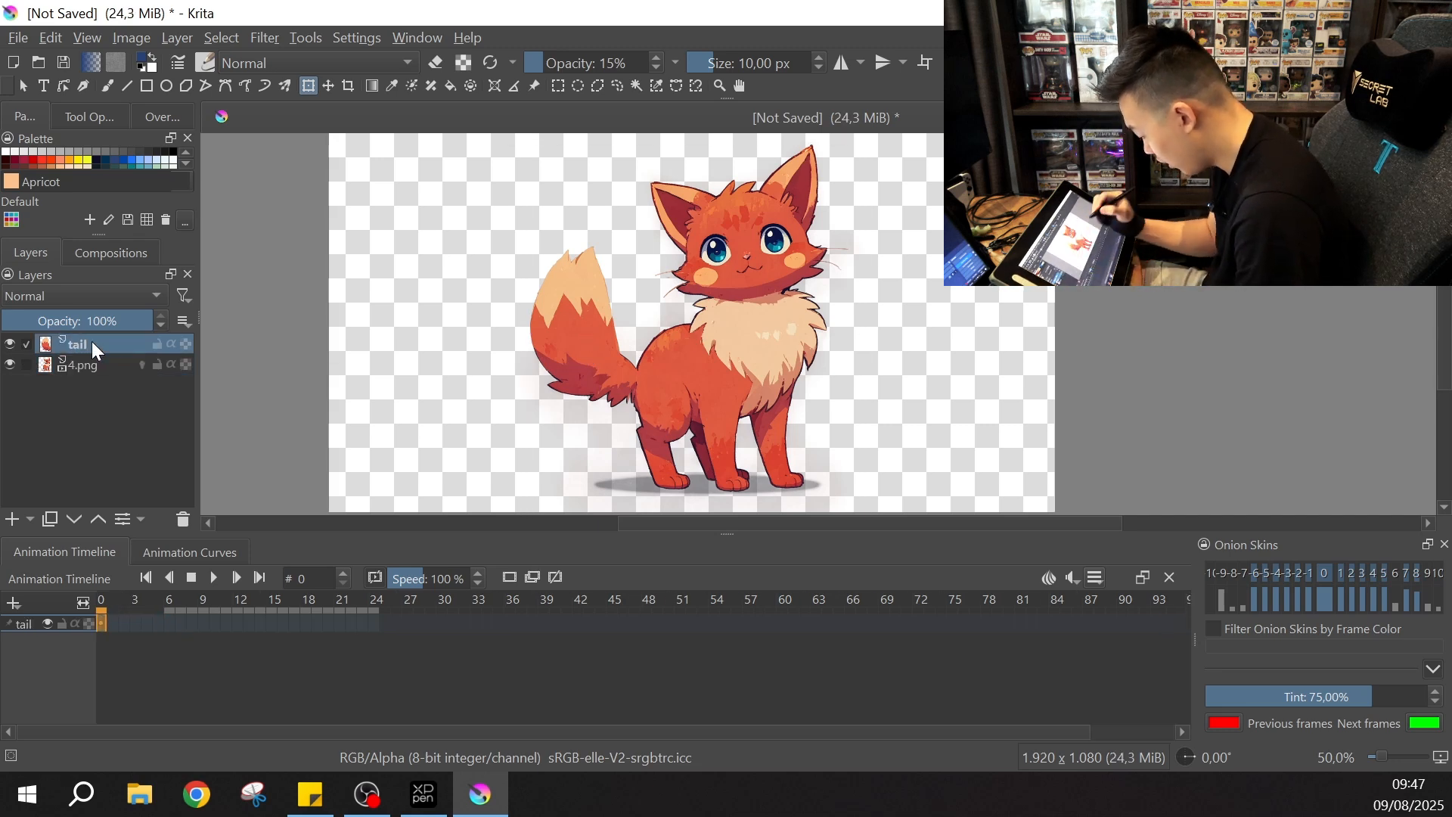
left_click(510, 578)
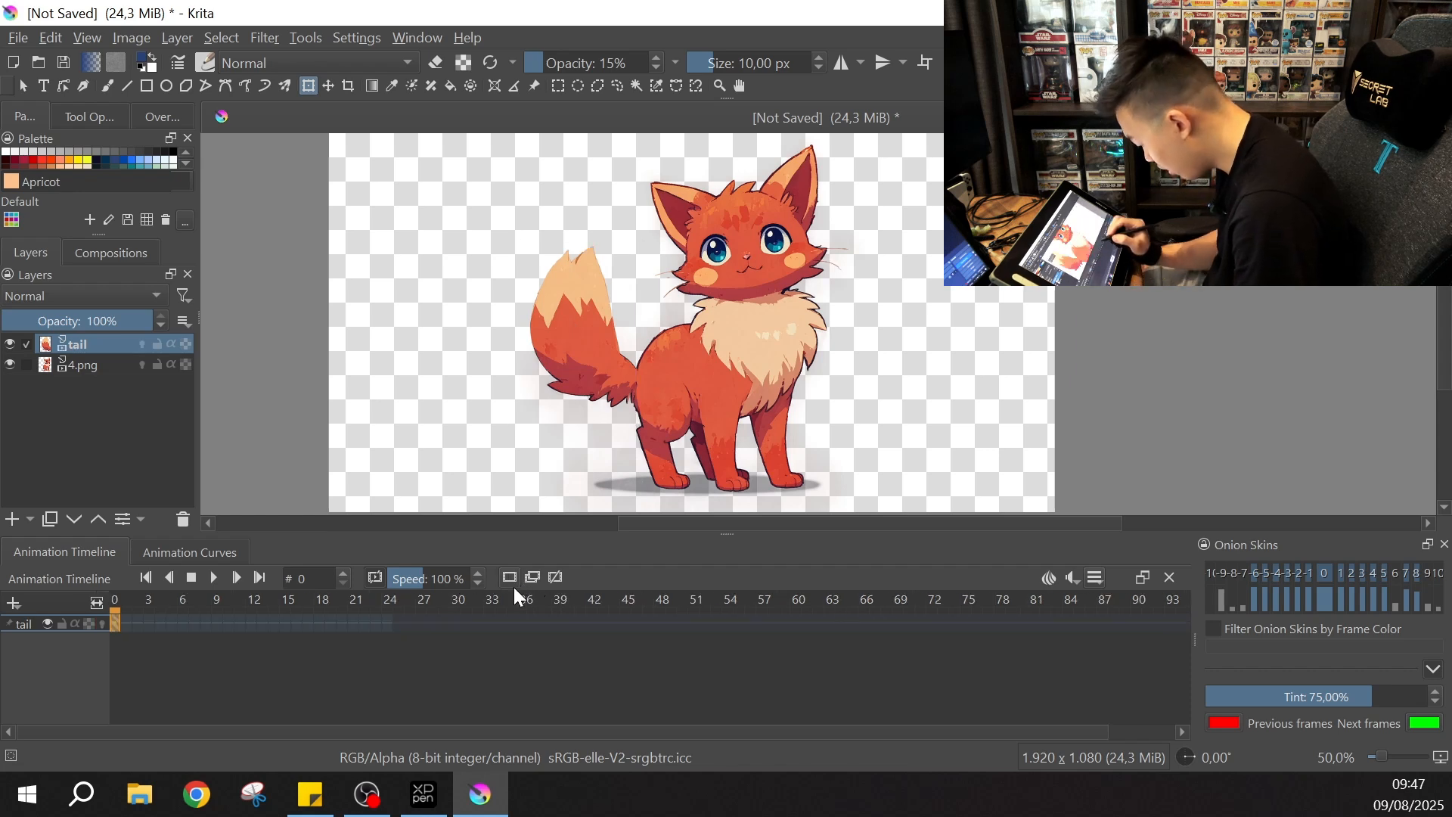
Step: Transform the tail at frame 0, nudging it very slightly so its base lines up with the fox's body
key("ctrl+equal")
key("space")
left_click_drag(763, 361, 838, 327)
key("ctrl+equal")
key("ctrl+equal")
key("space")
left_click_drag(761, 364, 988, 289)
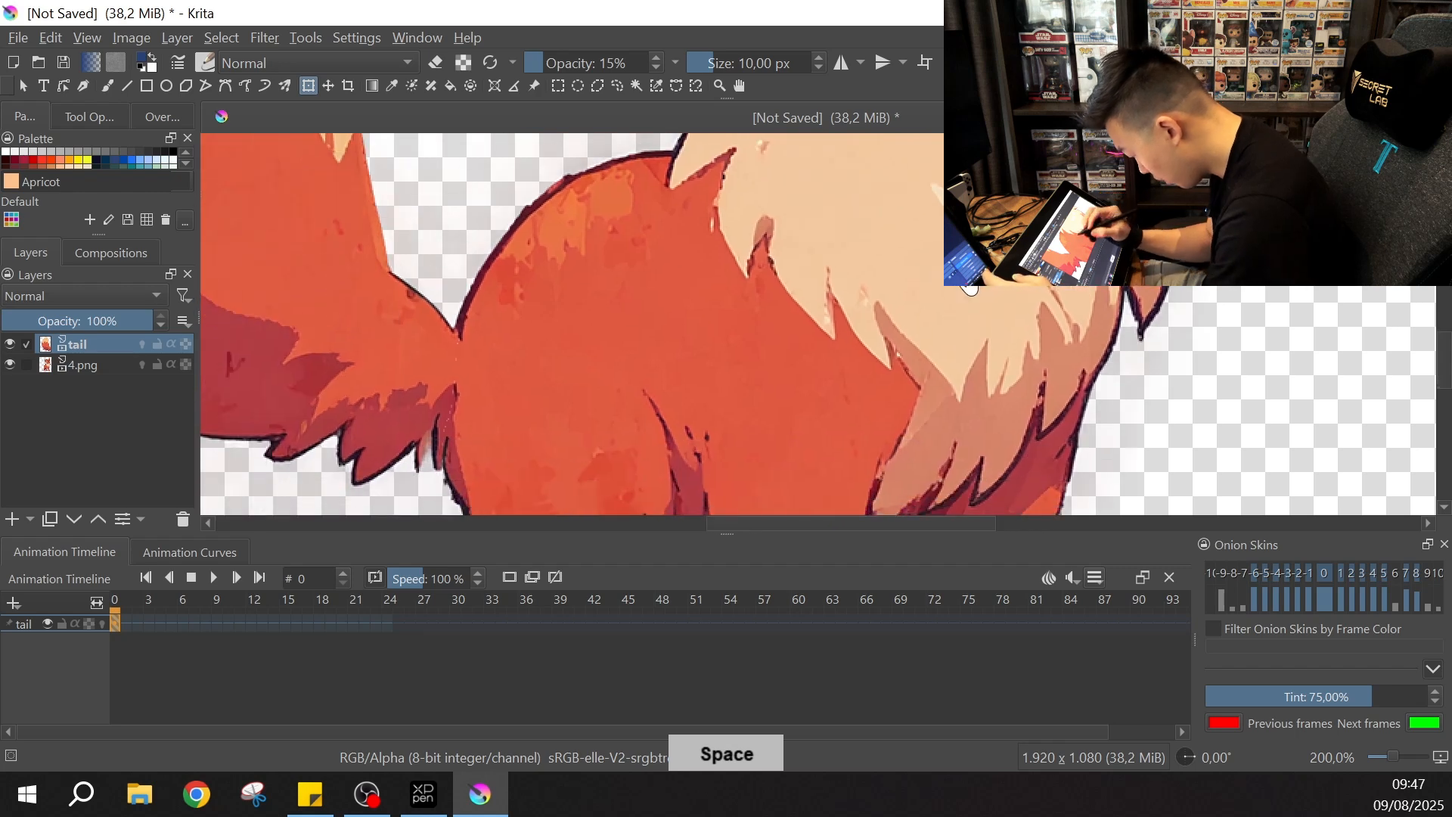
key("ctrl+t")
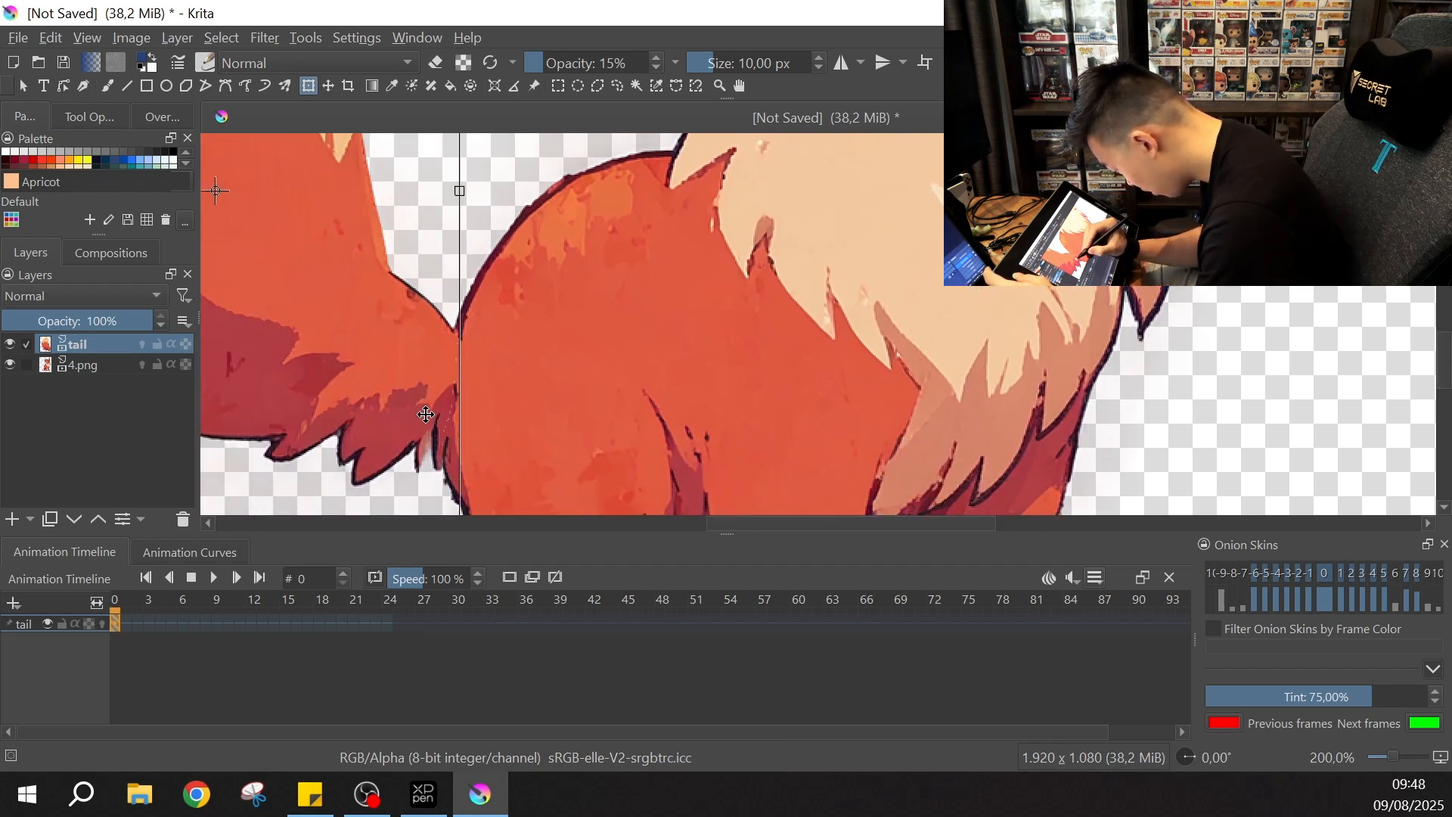
left_click_drag(421, 406, 422, 413)
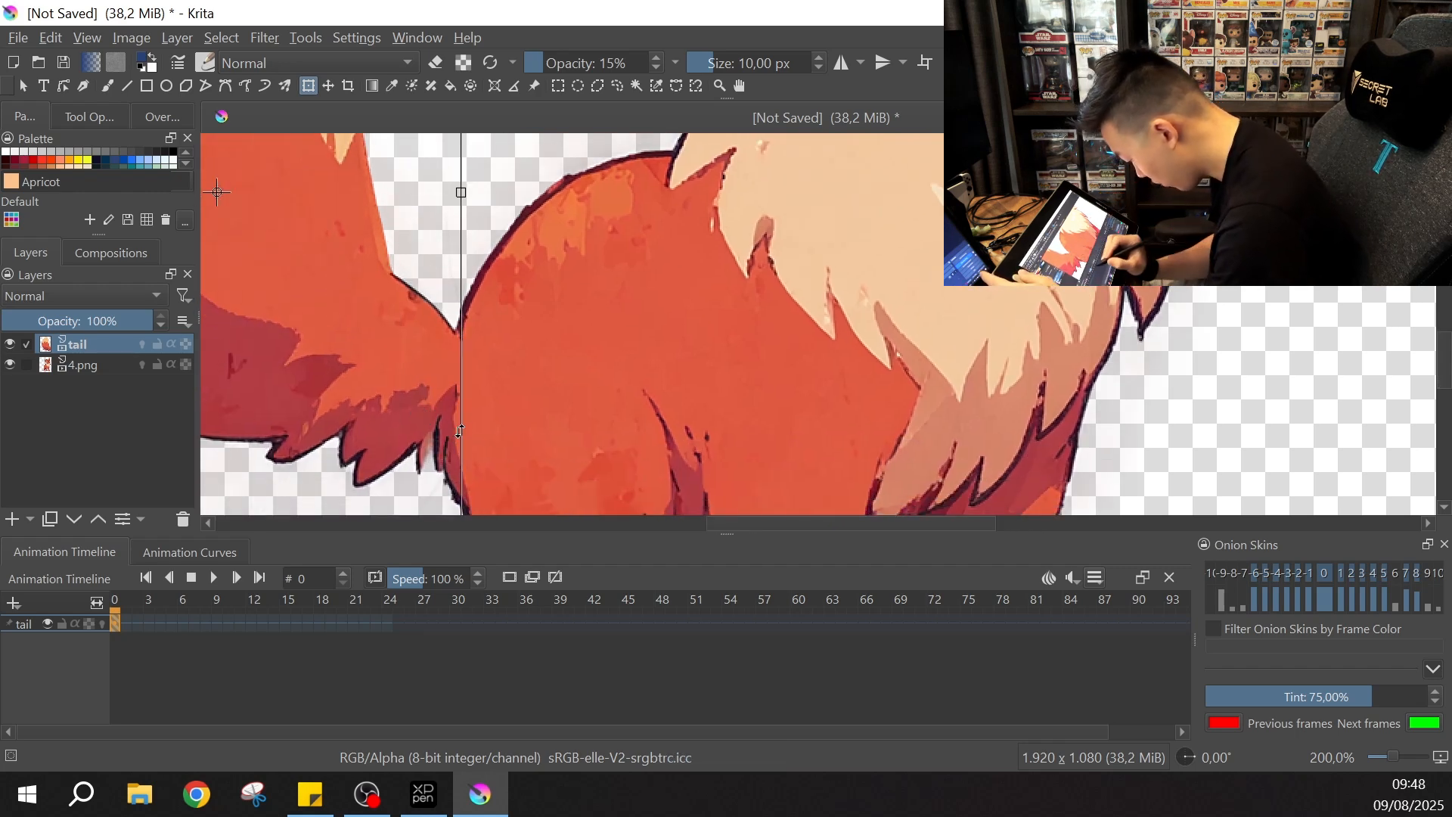
key("Return")
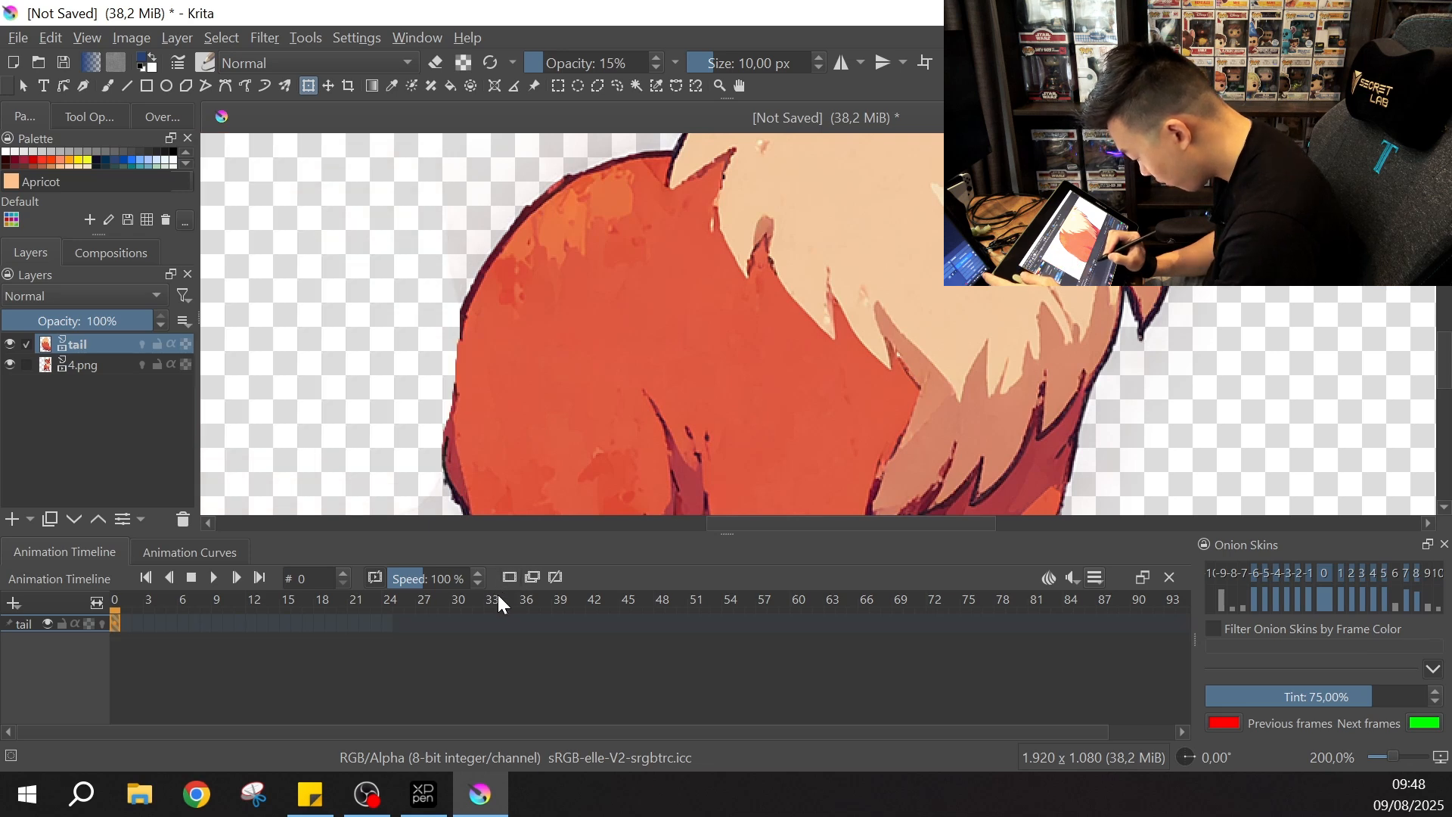
Step: Undo the change that emptied the tail layer's keyframe at frame 0 and reselect that frame
left_click(115, 625)
key("ctrl+z")
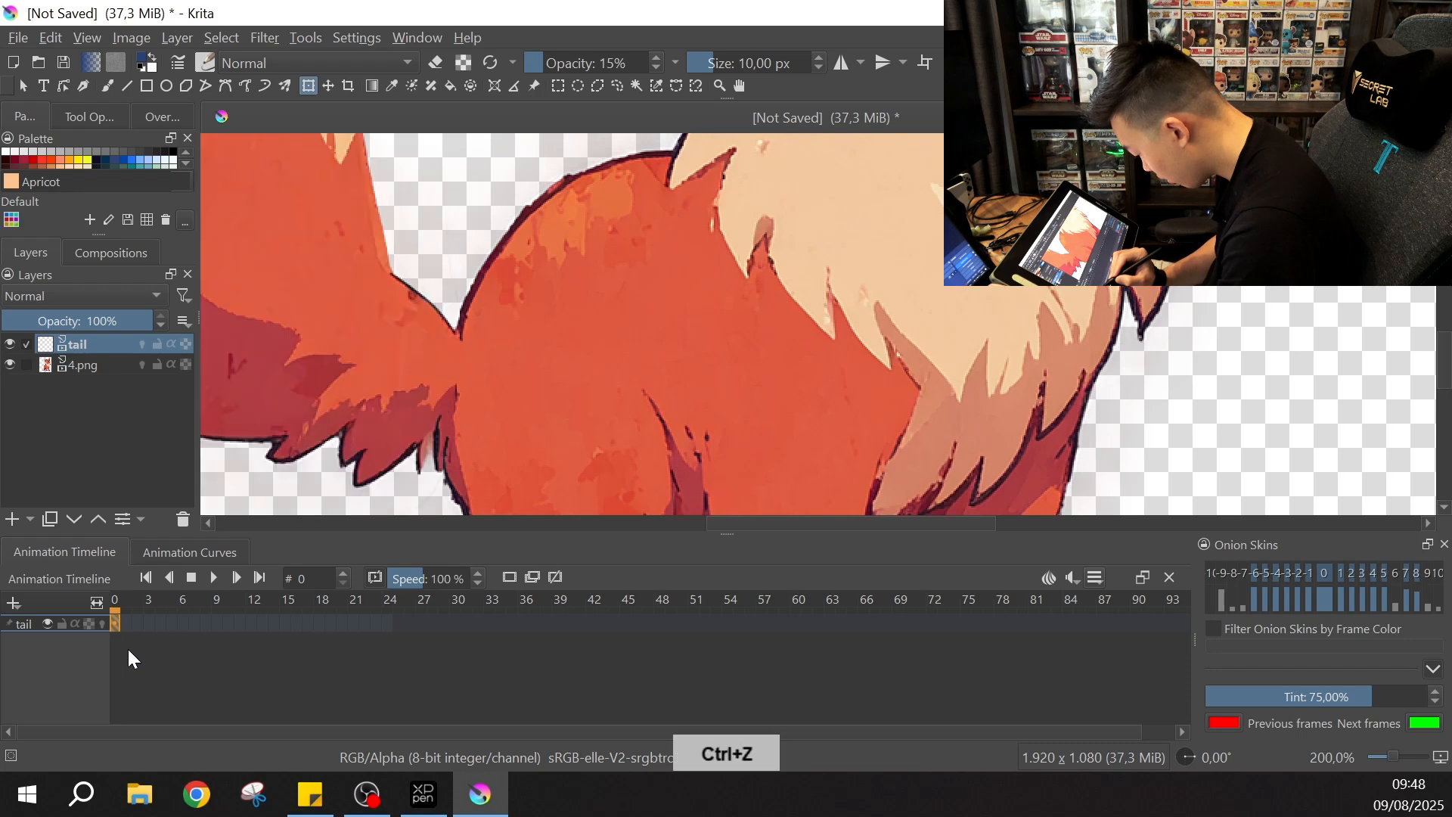
left_click(125, 625)
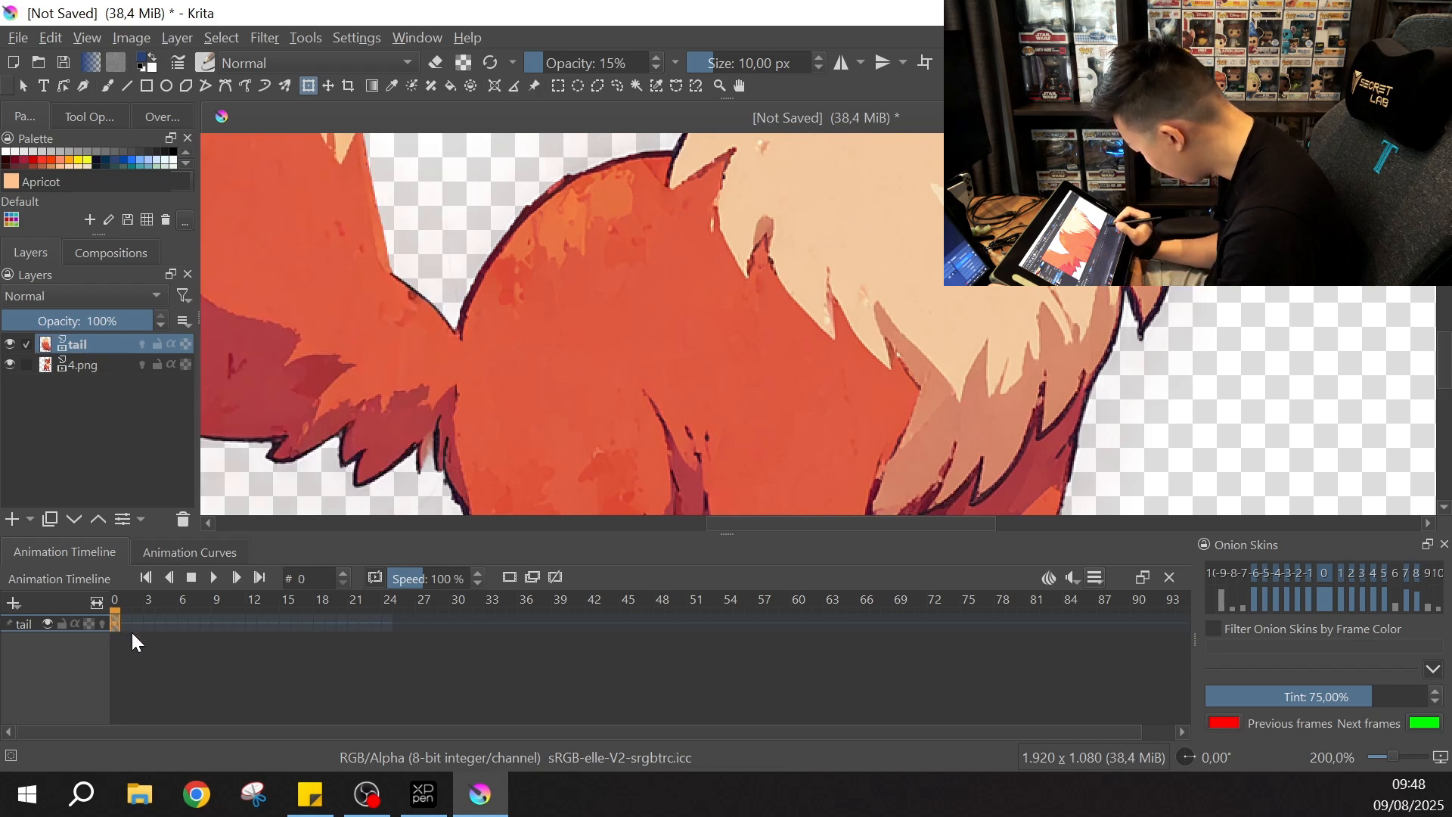
Step: Check the auto-key mode in the timeline's animation settings
left_click(1072, 578)
left_click(1095, 578)
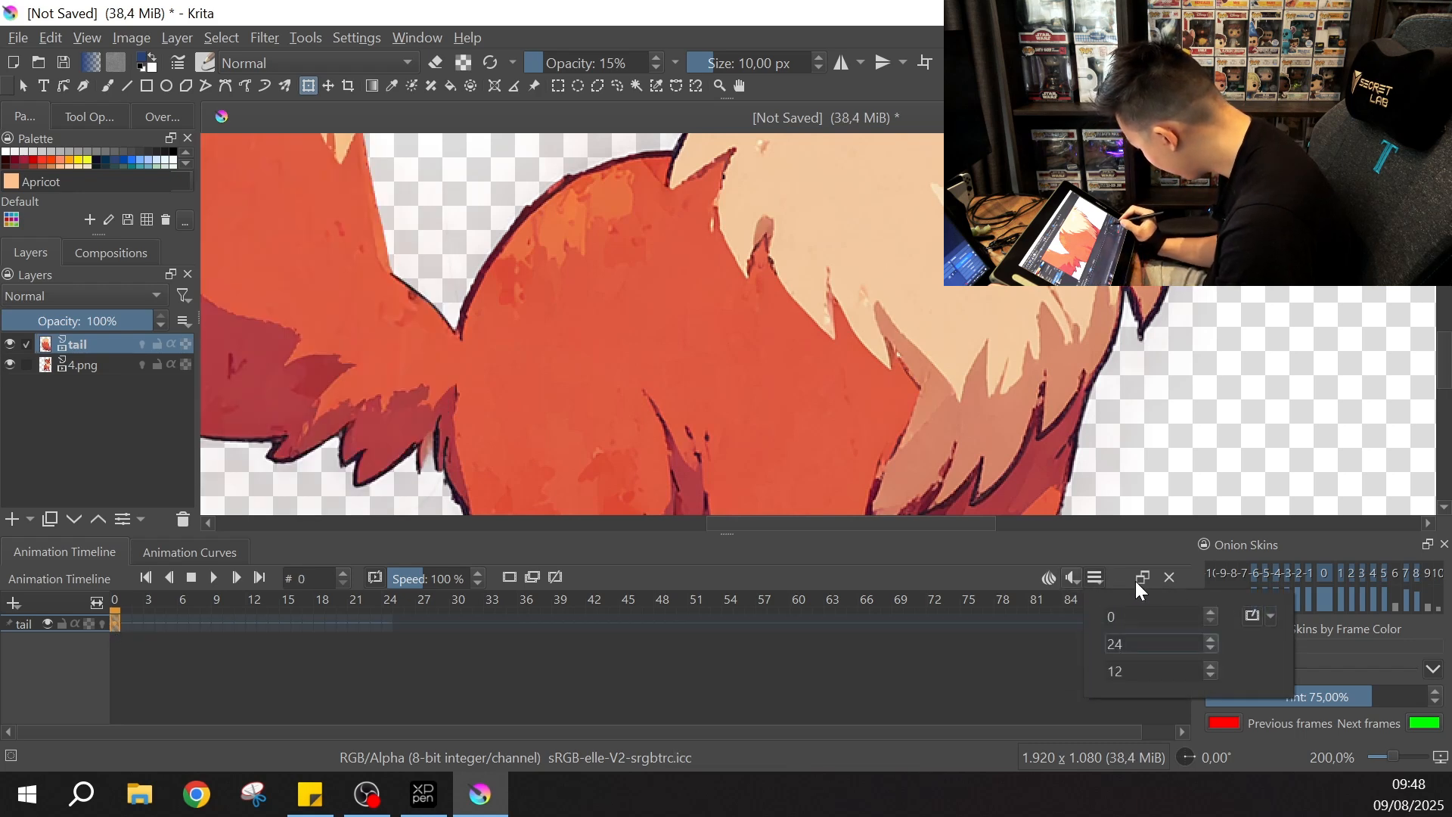
left_click(1272, 615)
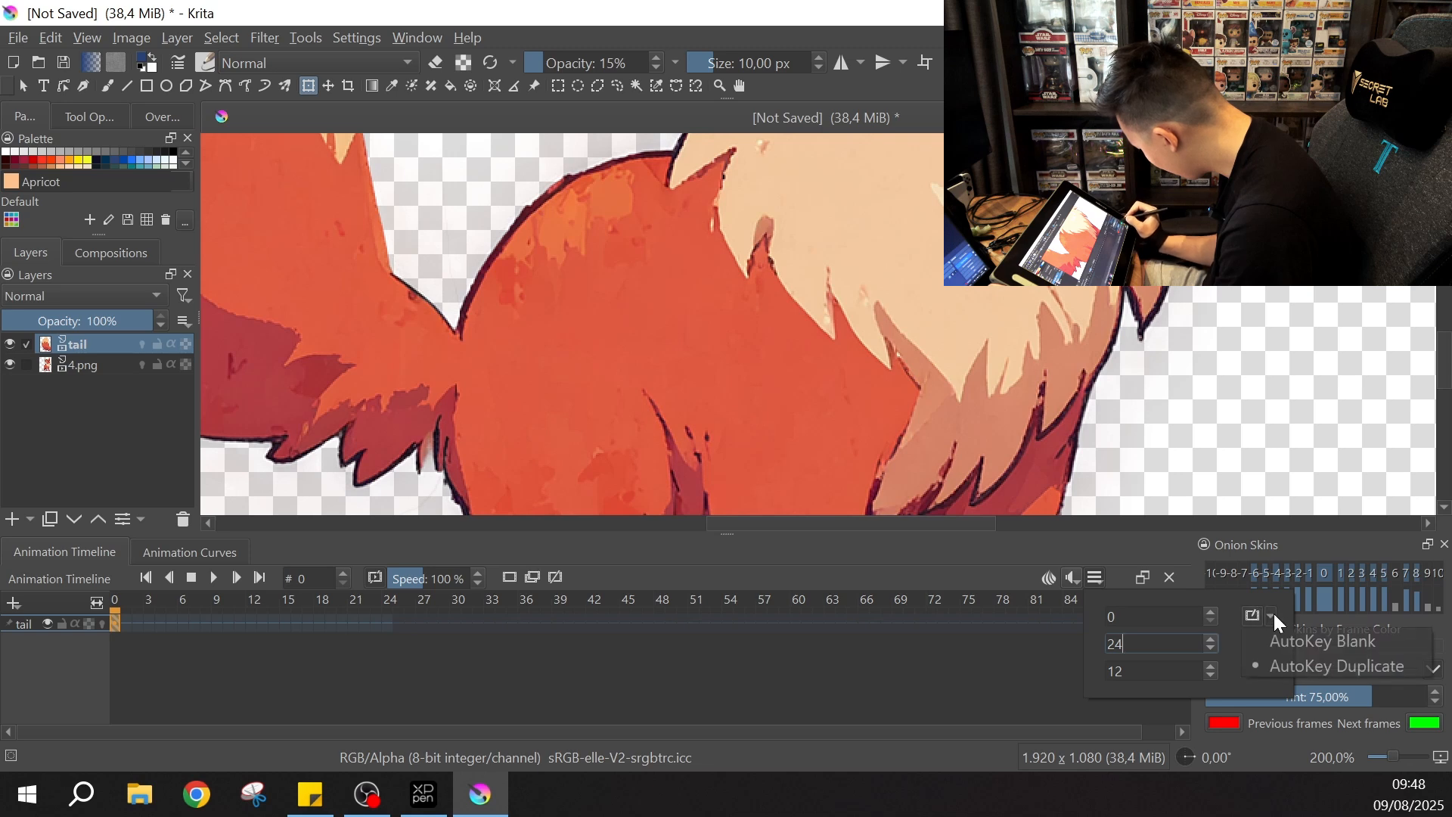
left_click(1323, 631)
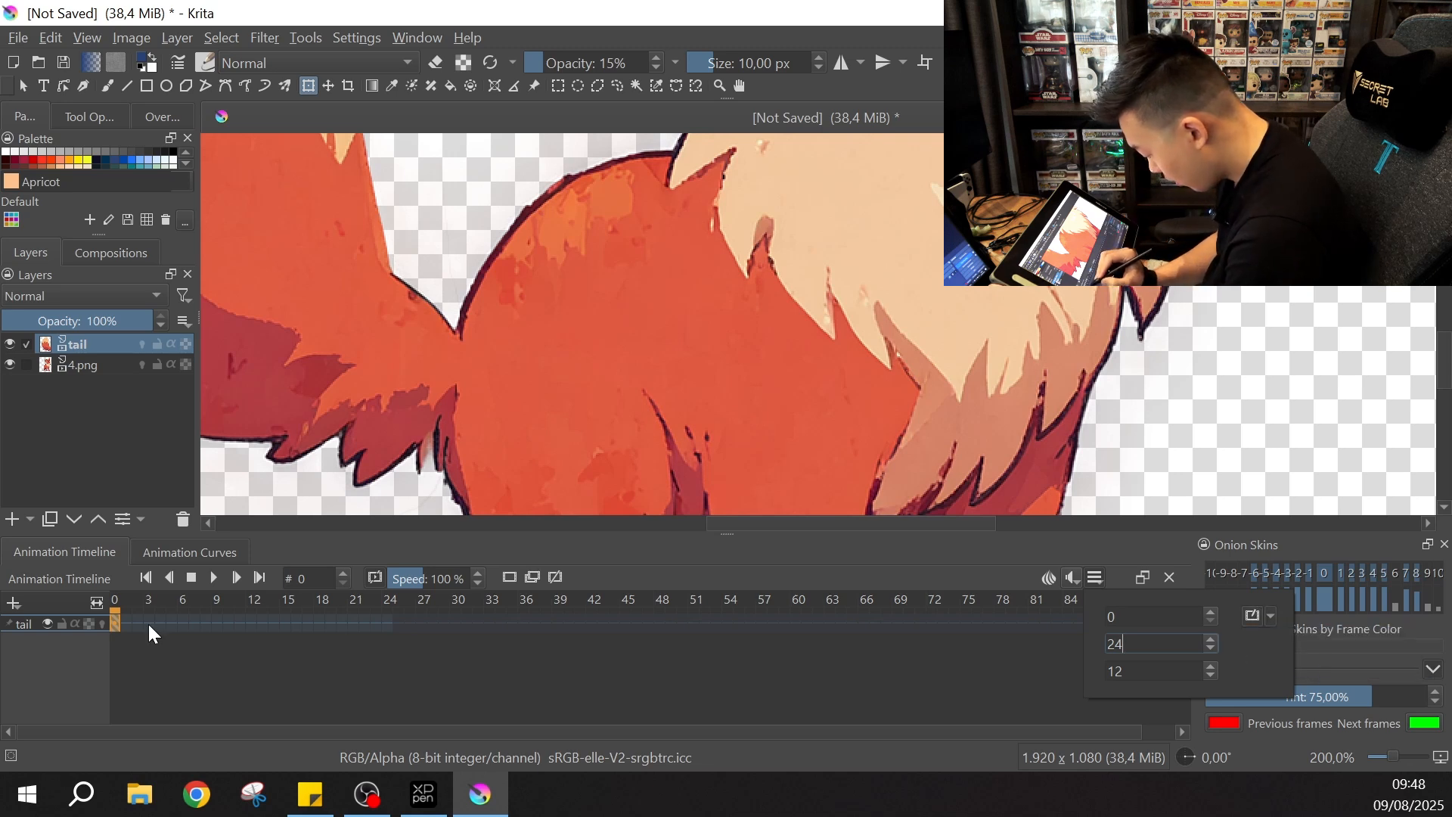
Step: Go to frame 6 on the tail layer and rotate the tail slightly clockwise towards the fox's body
left_click(183, 623)
left_click(185, 623)
left_click(116, 623)
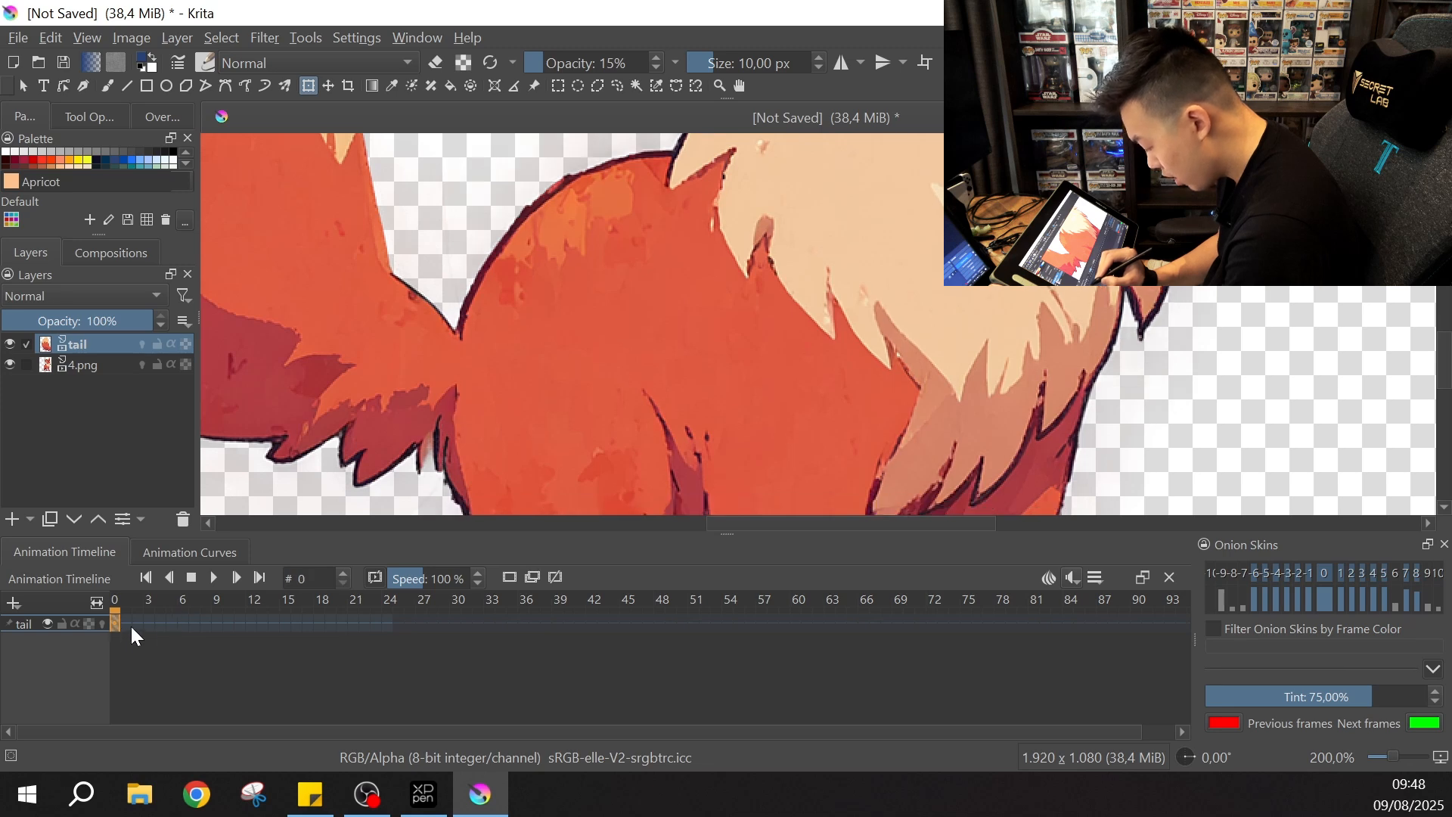
left_click(183, 623)
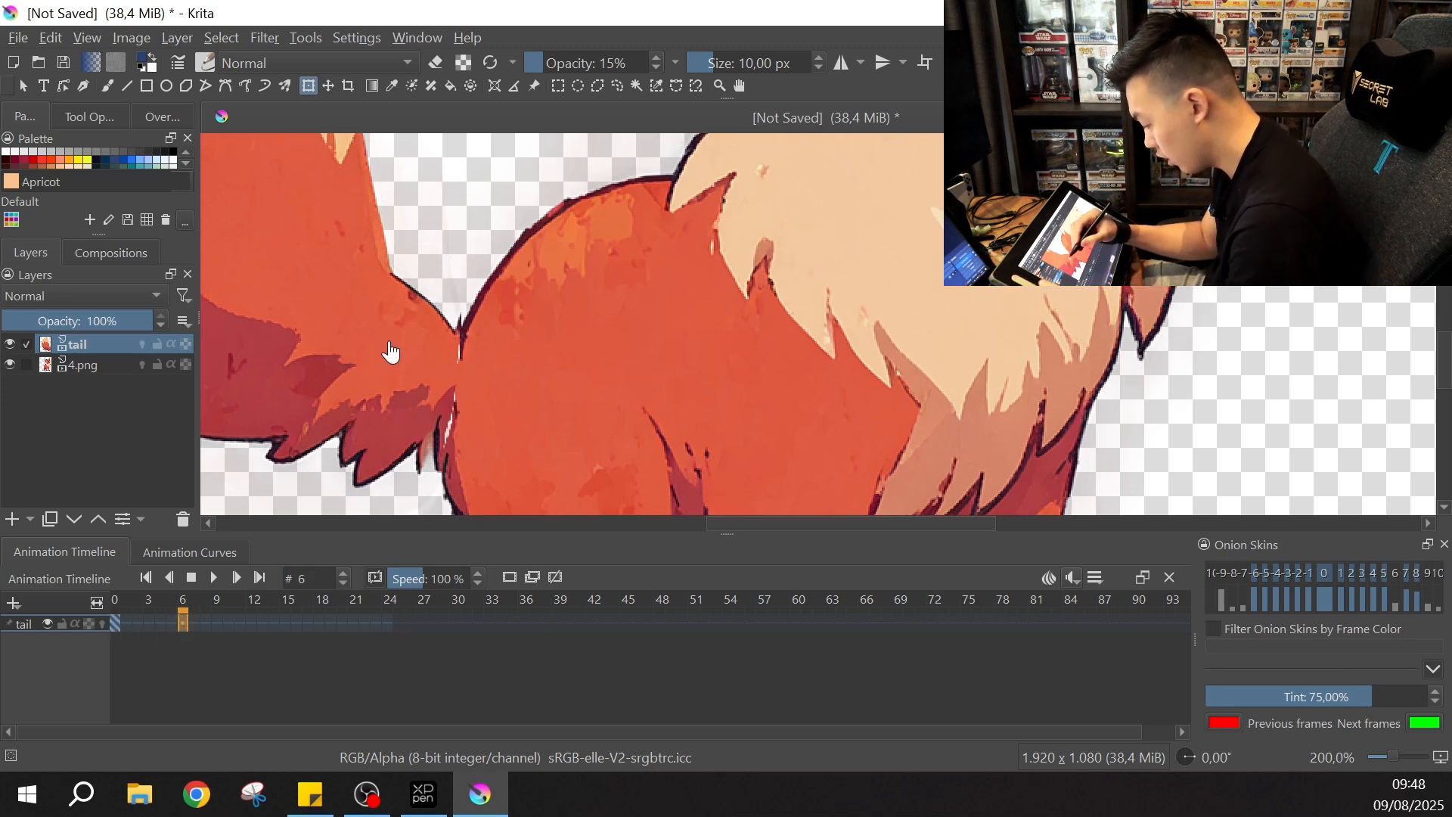
key("ctrl+t")
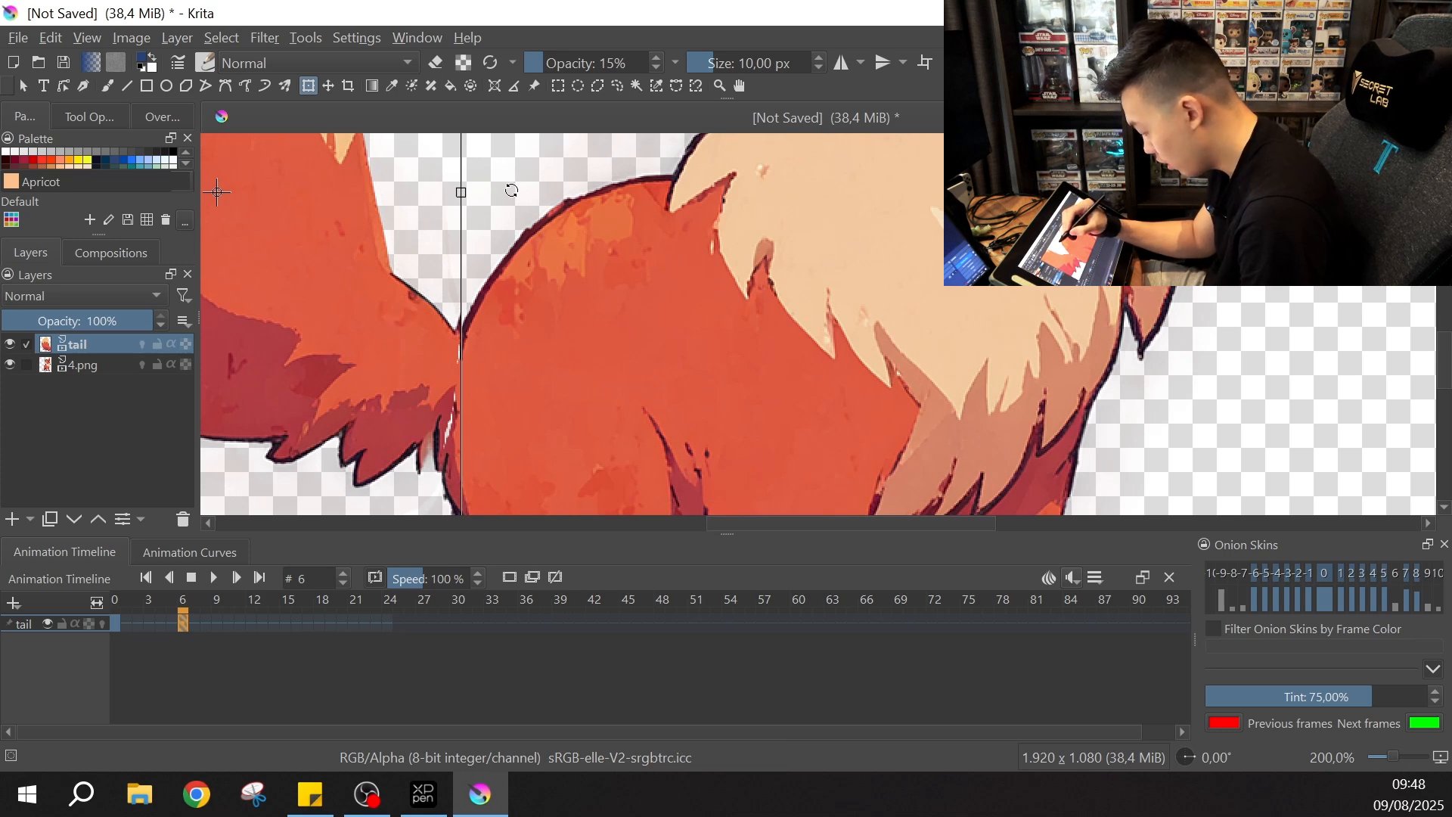
left_click_drag(513, 188, 446, 195)
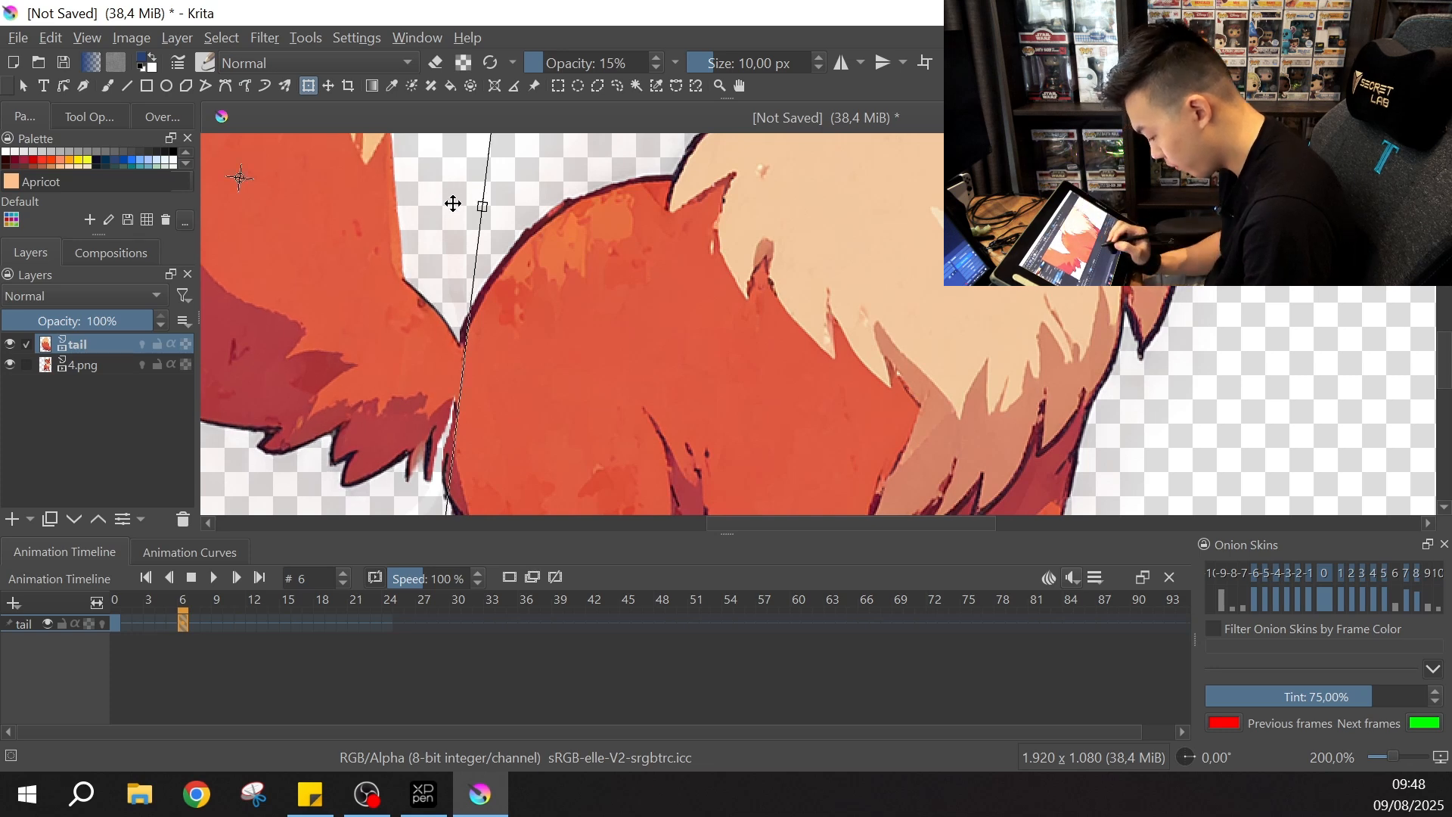
Step: Compare the tail at frames 0 and 6, and rotate it slightly further clockwise at frame 6, nudging it against the body
key("ctrl+minus")
left_click_drag(908, 249, 819, 343)
left_click(183, 620)
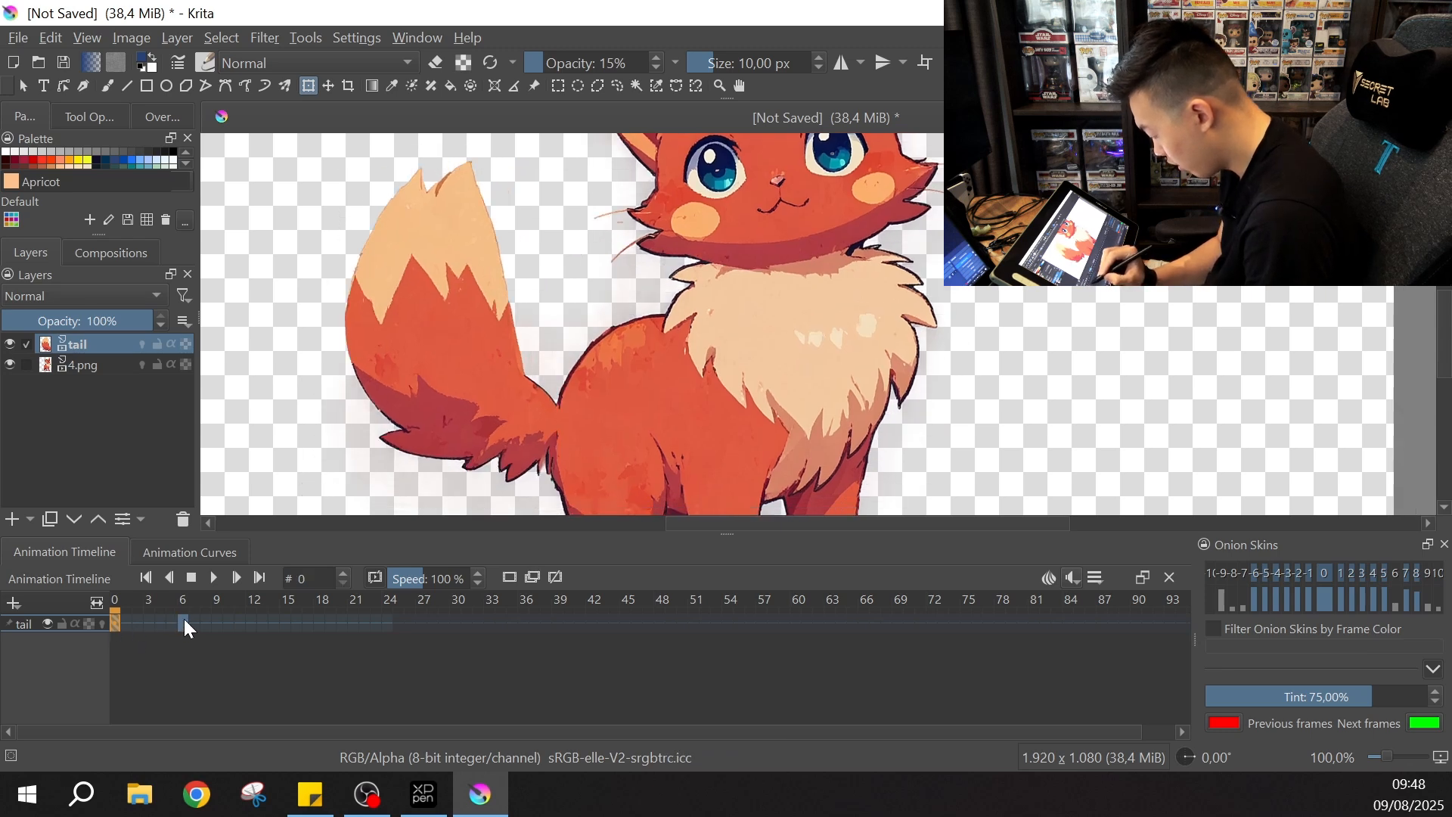
left_click(113, 624)
left_click(179, 611)
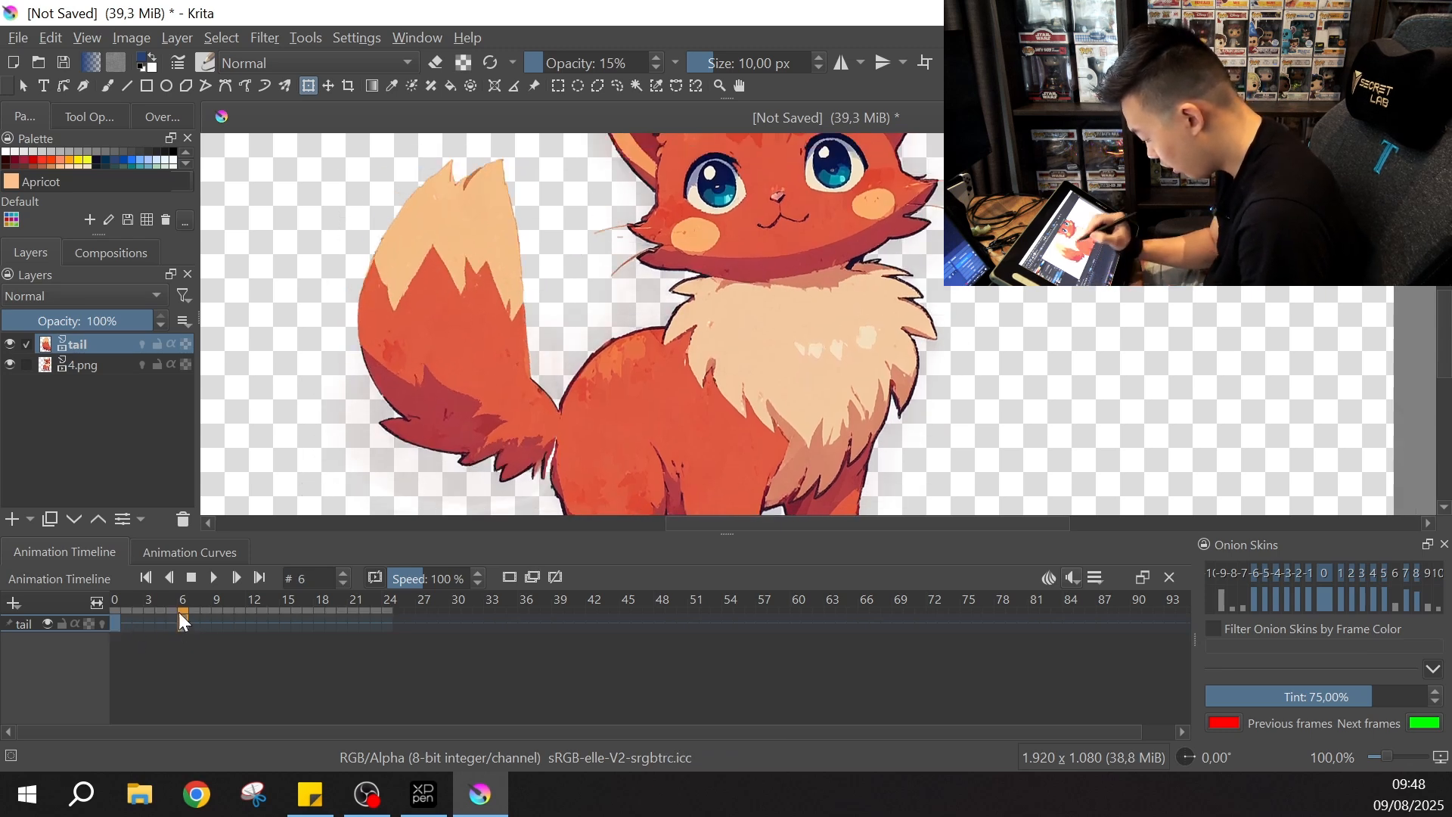
left_click(478, 344)
left_click_drag(567, 153, 567, 149)
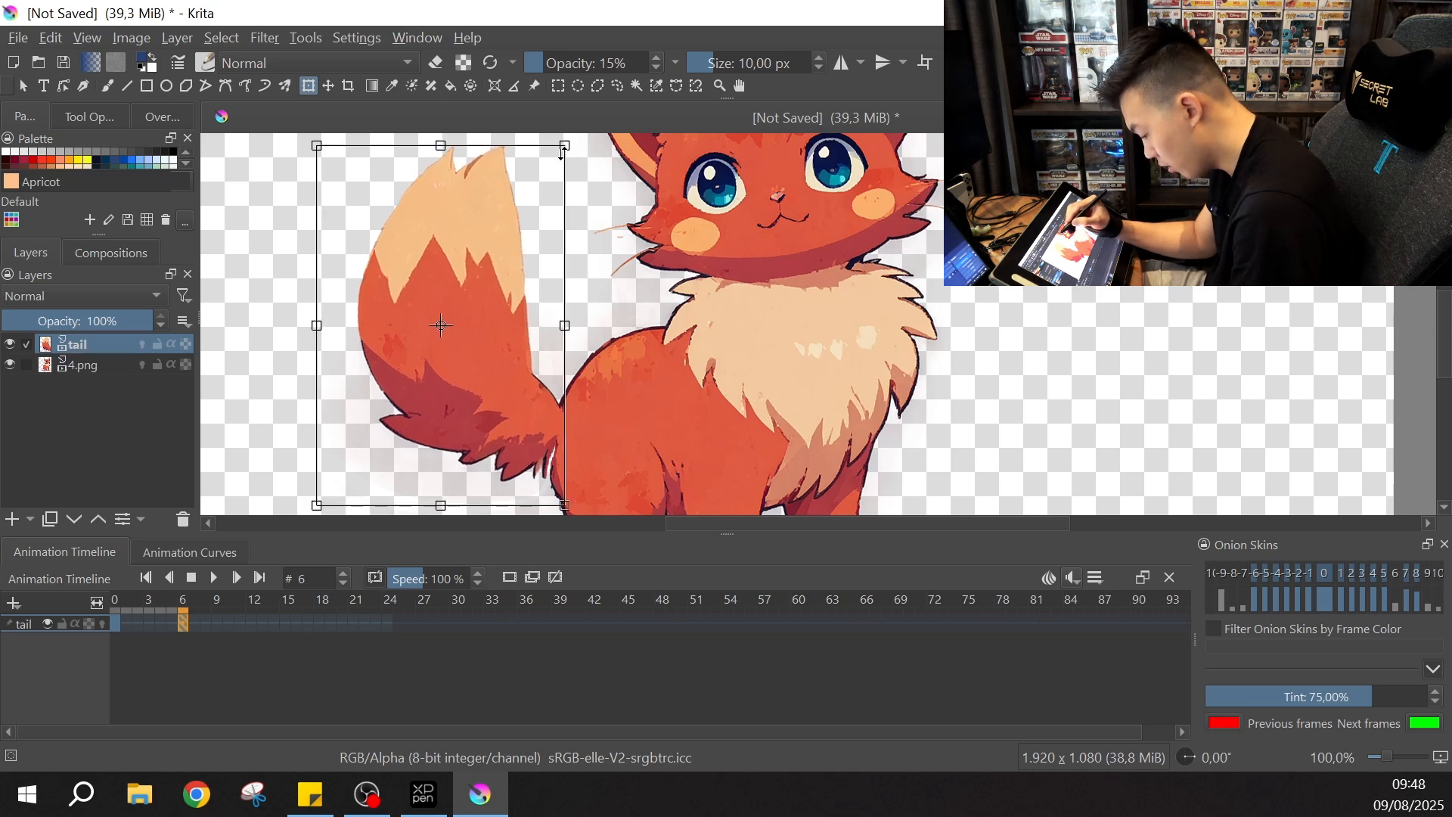
key("ctrl+z")
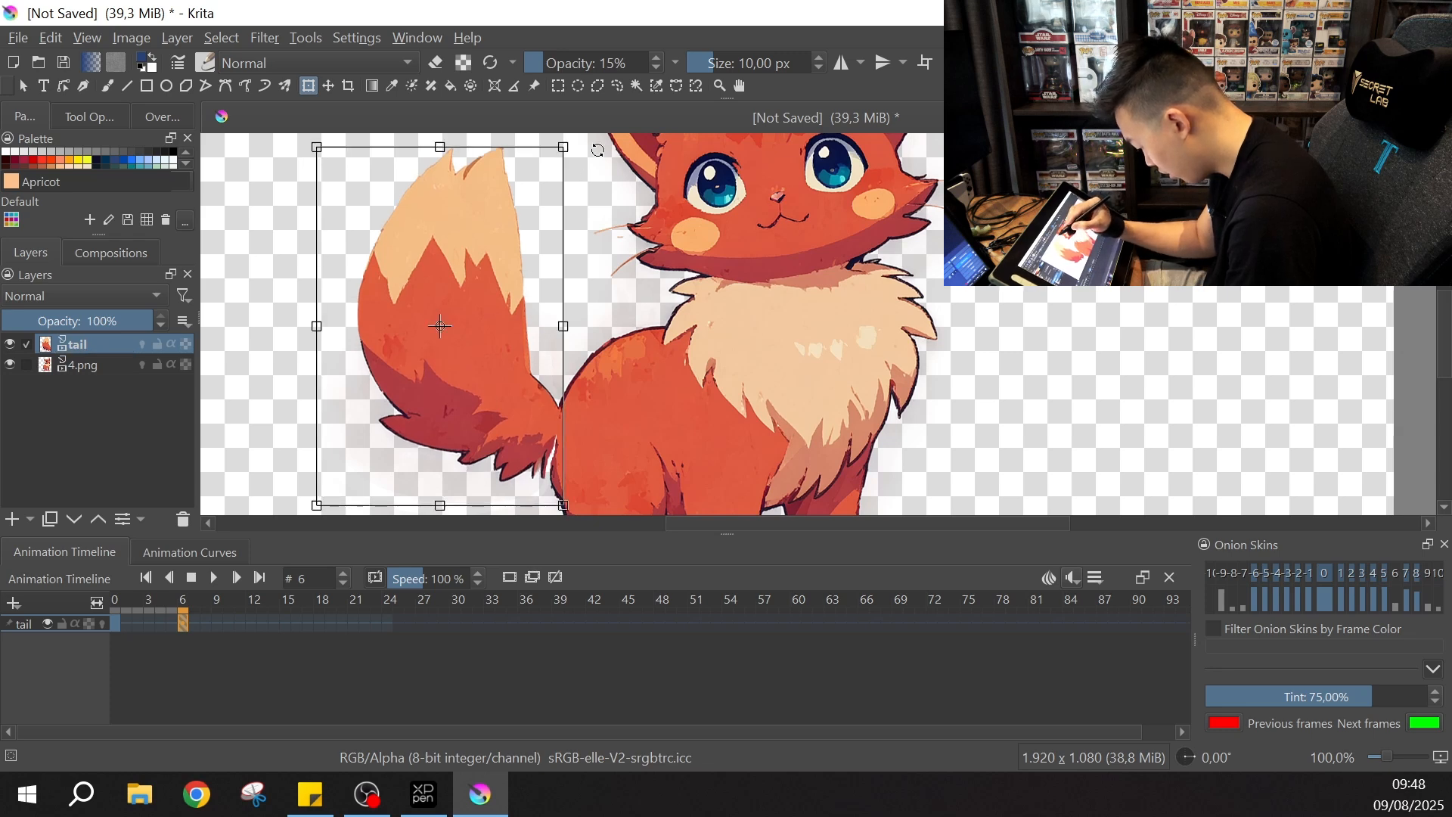
left_click_drag(597, 150, 604, 156)
left_click_drag(523, 230, 527, 227)
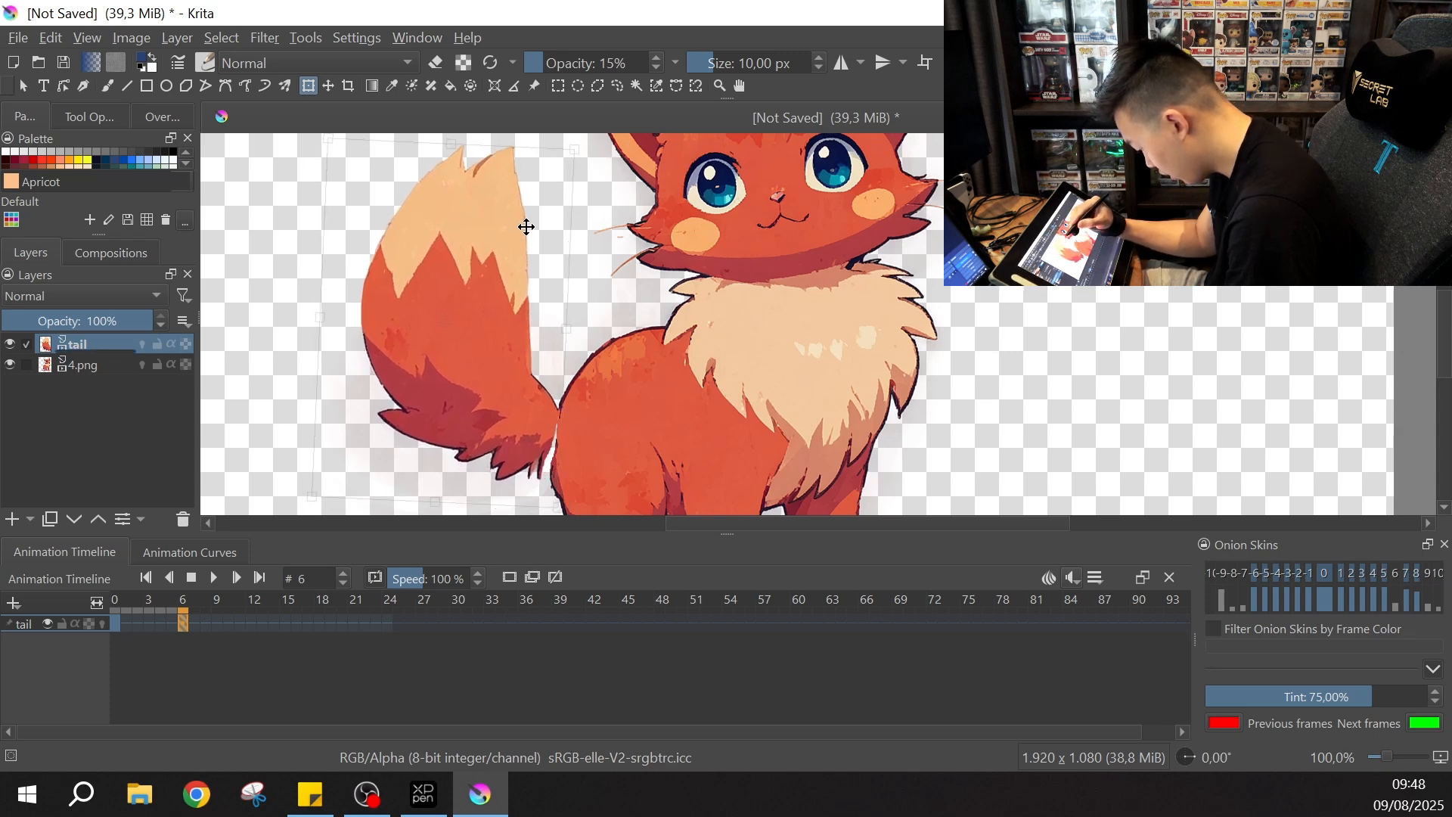
Step: Switch repeatedly between frames 0 and 6 to compare the two tail poses
left_click(118, 622)
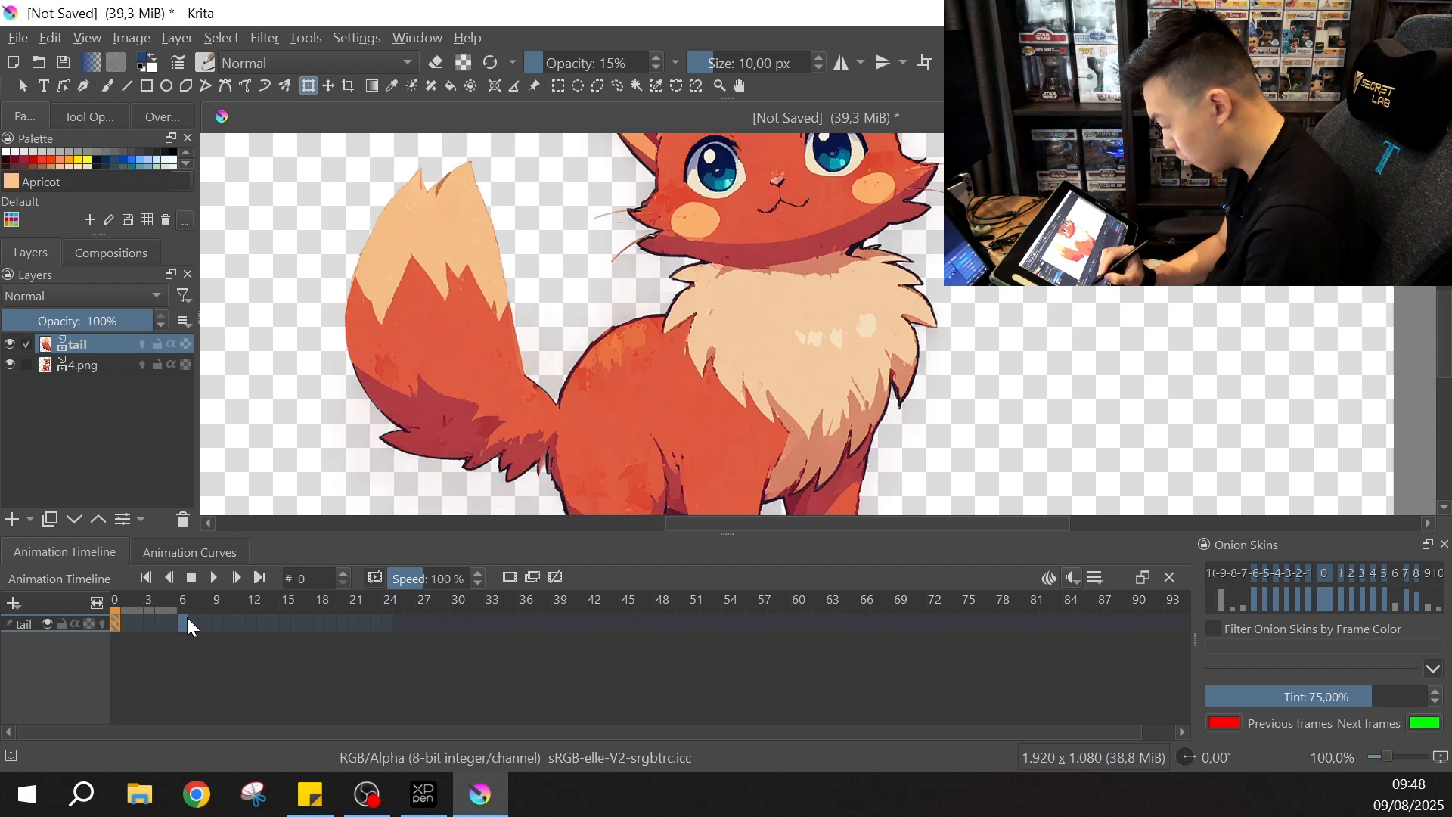
left_click(183, 621)
left_click(120, 623)
left_click(183, 621)
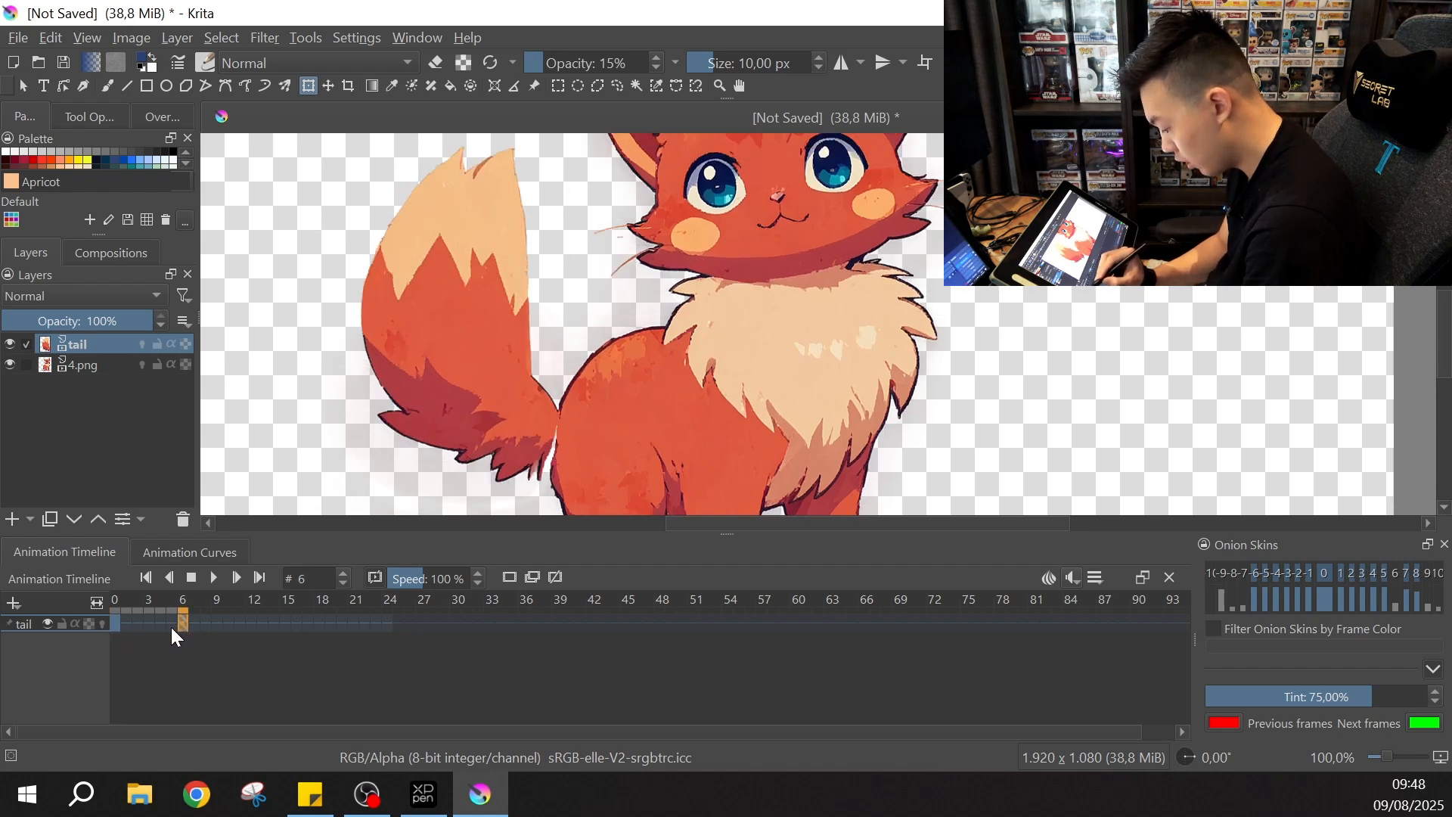
left_click(125, 628)
left_click(188, 626)
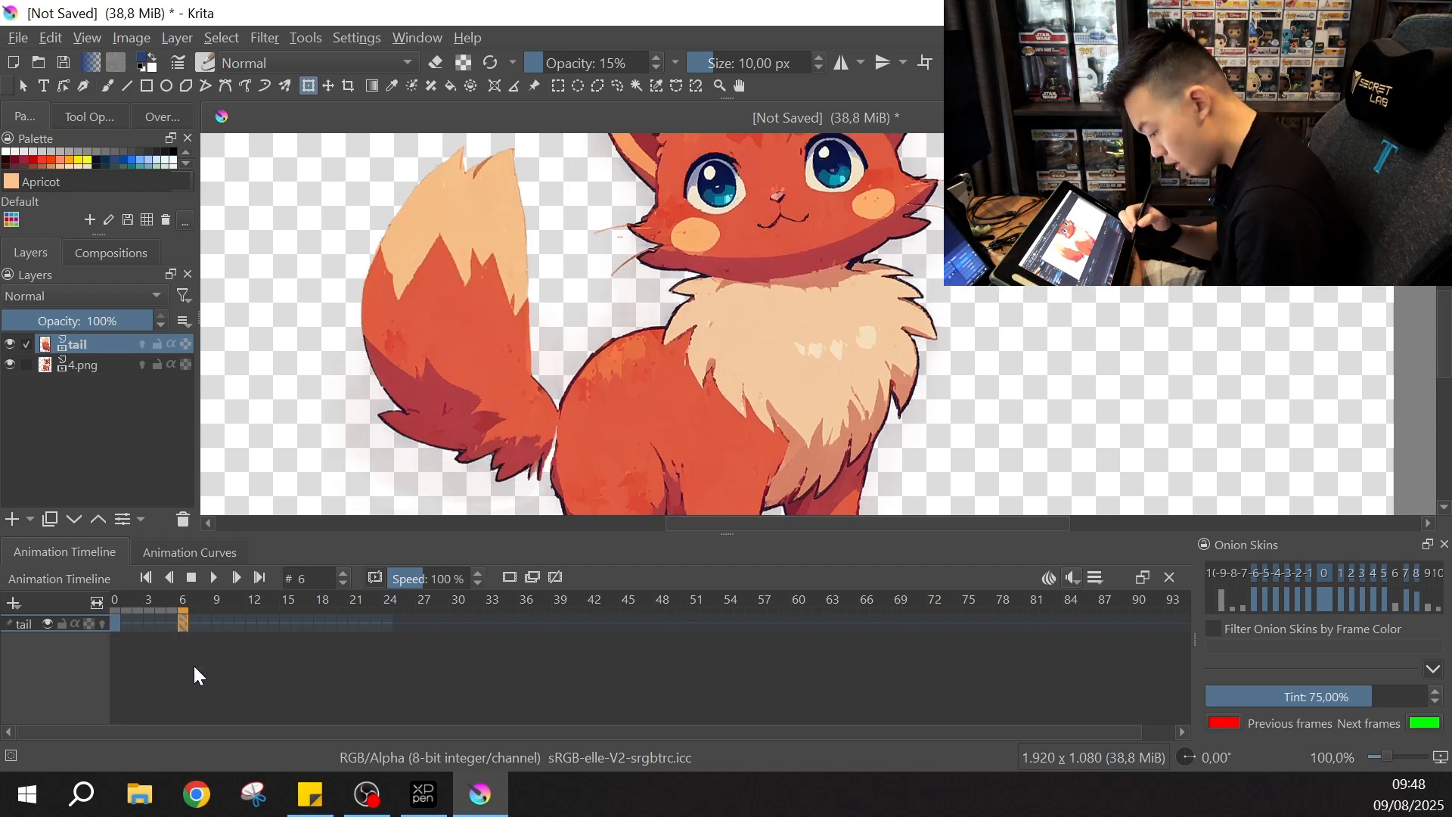
Step: Erase the stray fur tips under the tail's base at frame 6 with the brush in eraser mode, 100% opacity and 8.92 px size
key("ctrl+equal")
key("ctrl+equal")
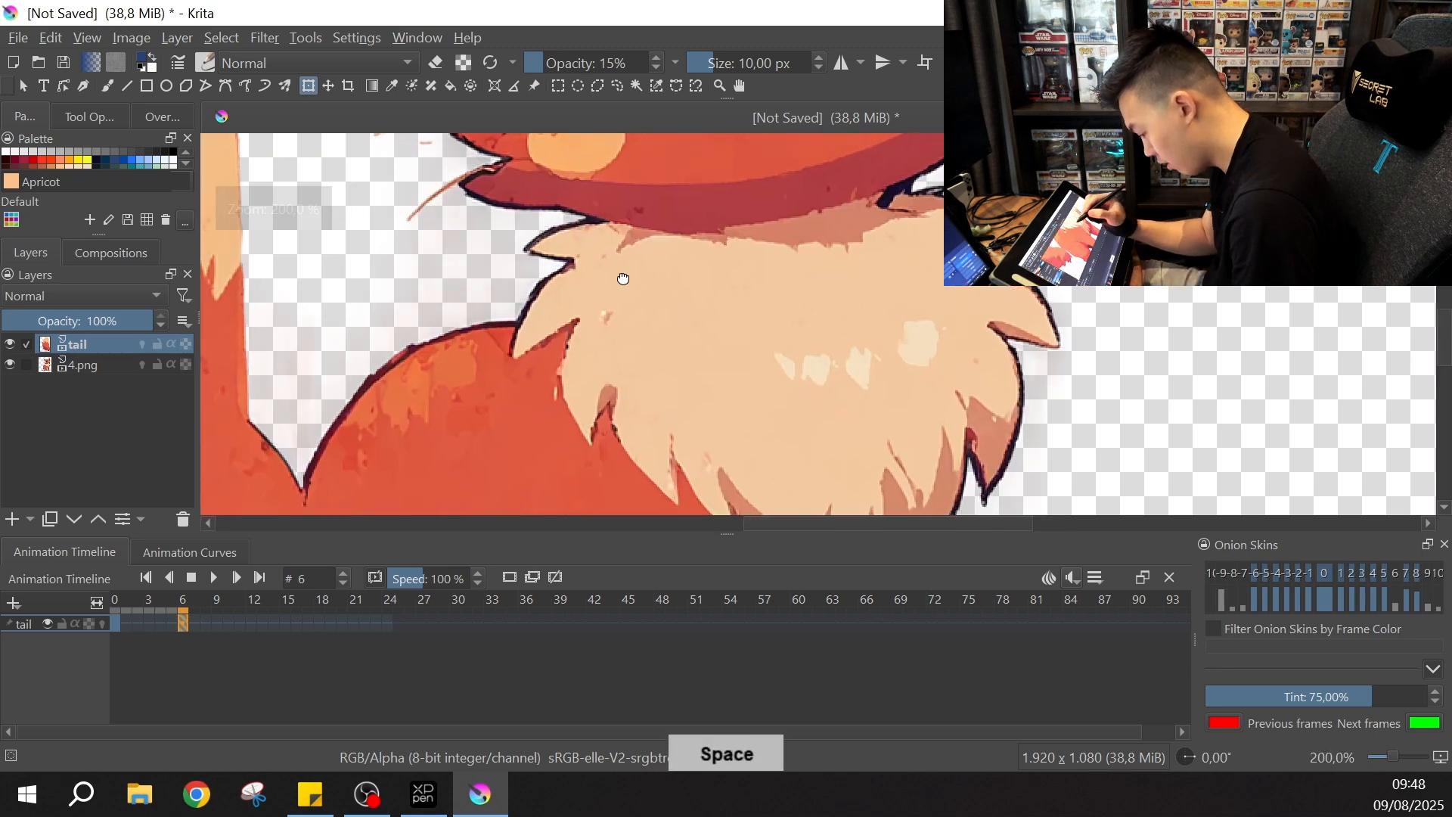
left_click_drag(622, 275, 896, 322)
key("ctrl+equal")
key("ctrl+equal")
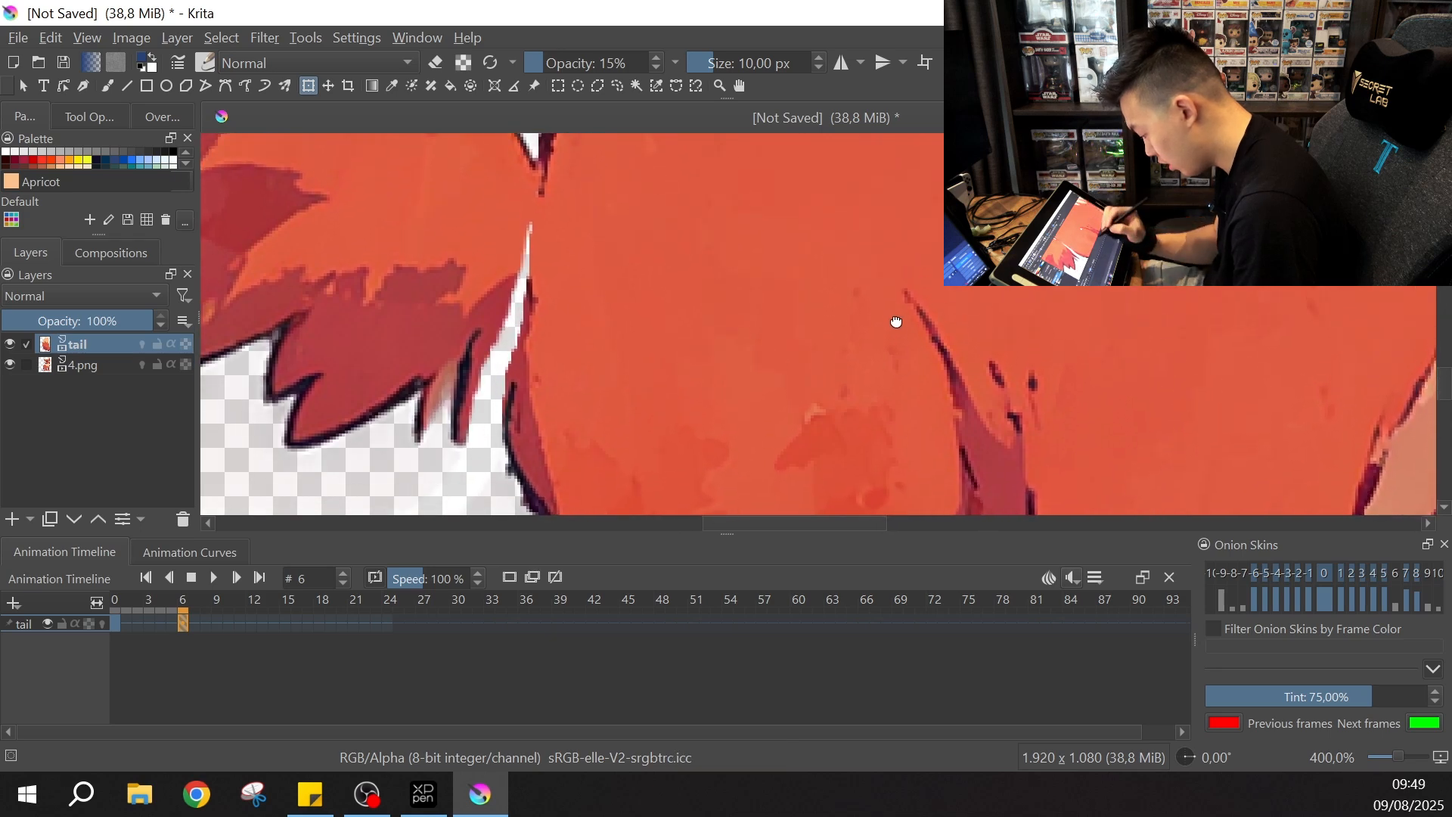
key("b")
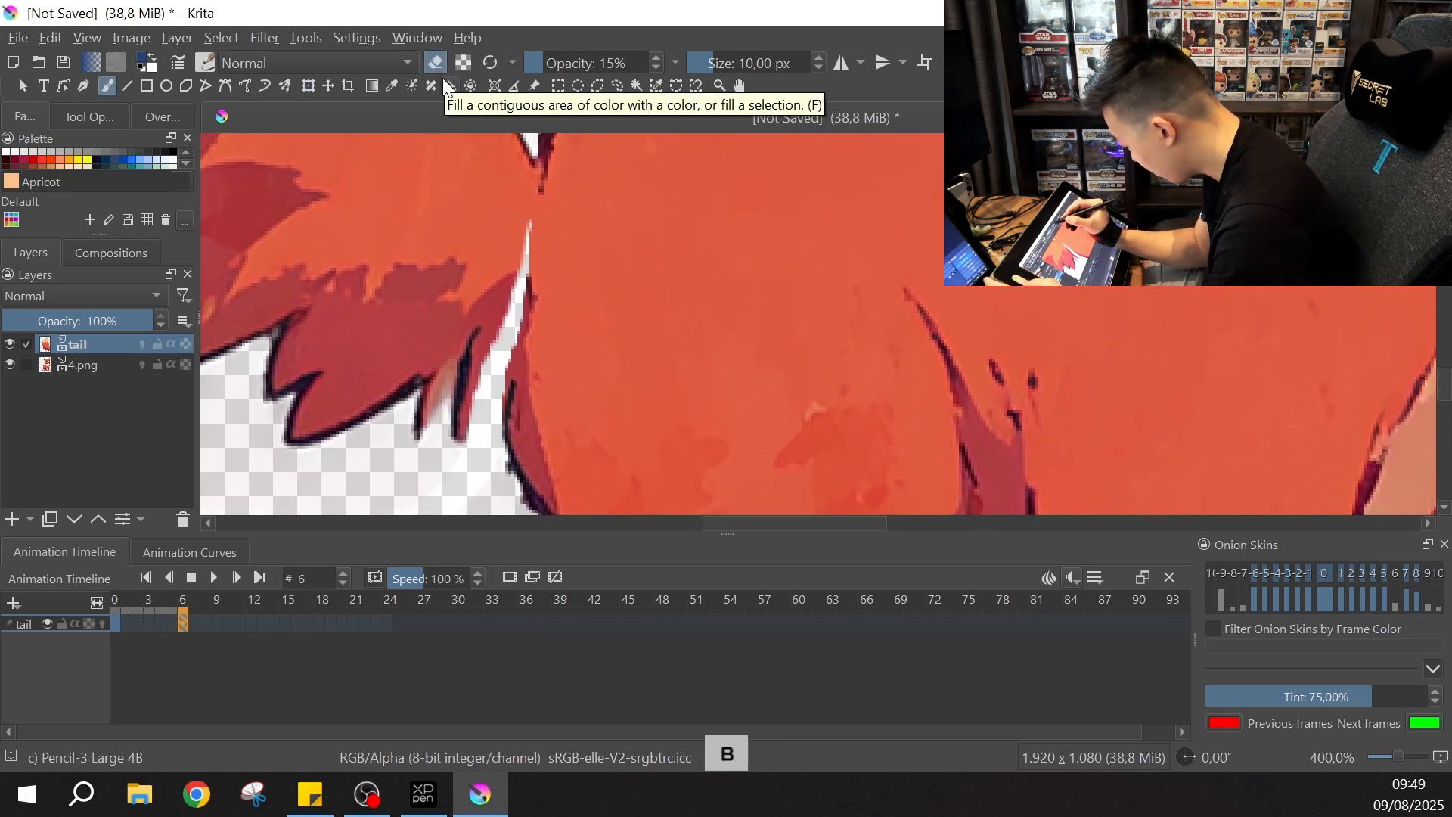
left_click(666, 63)
left_click(711, 63)
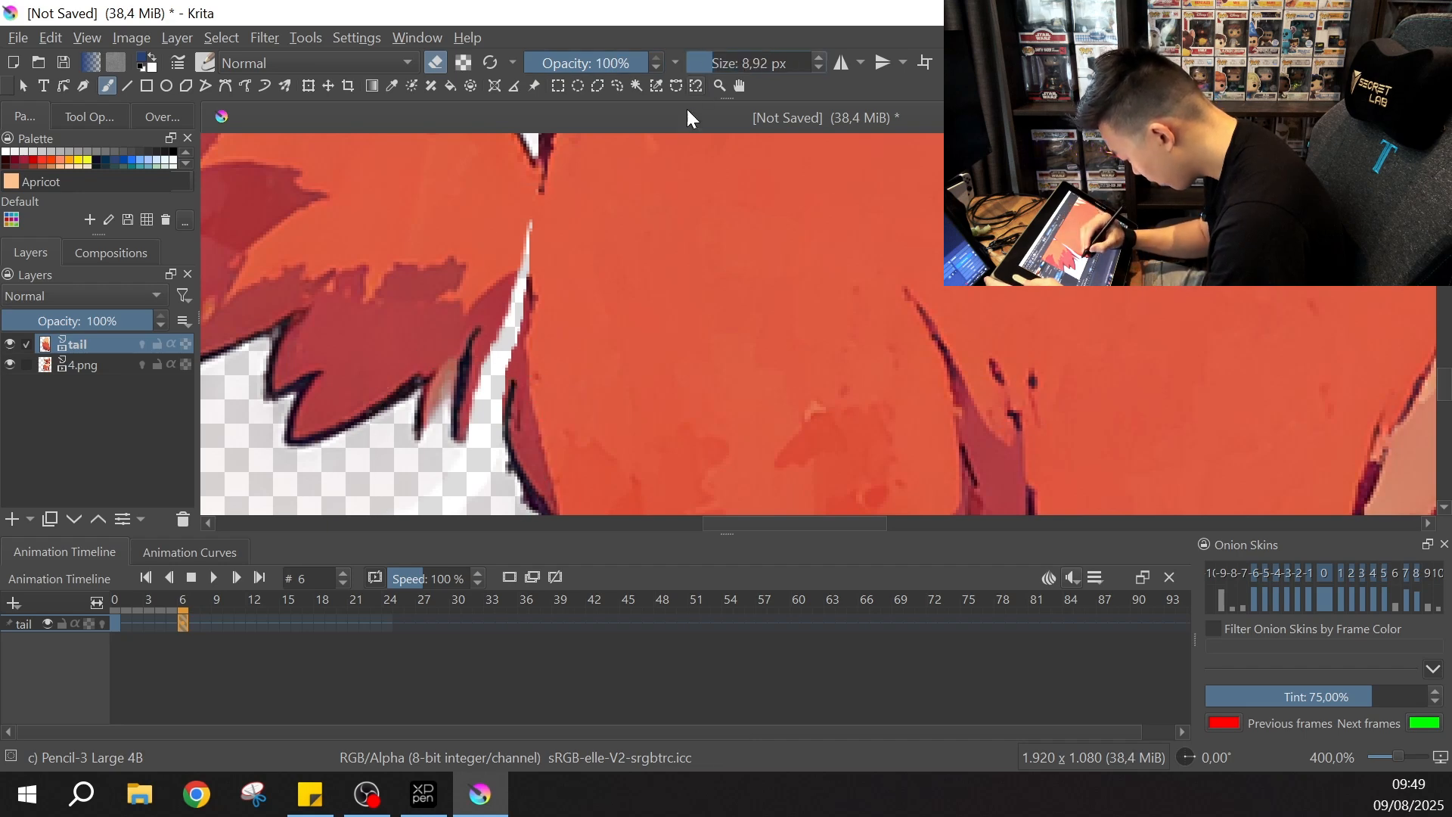
mouse_move(457, 450)
left_mouse_down()
mouse_move(478, 376)
mouse_move(470, 411)
mouse_move(419, 473)
mouse_move(444, 410)
mouse_move(406, 434)
mouse_move(421, 437)
mouse_move(404, 433)
mouse_move(451, 410)
left_mouse_up()
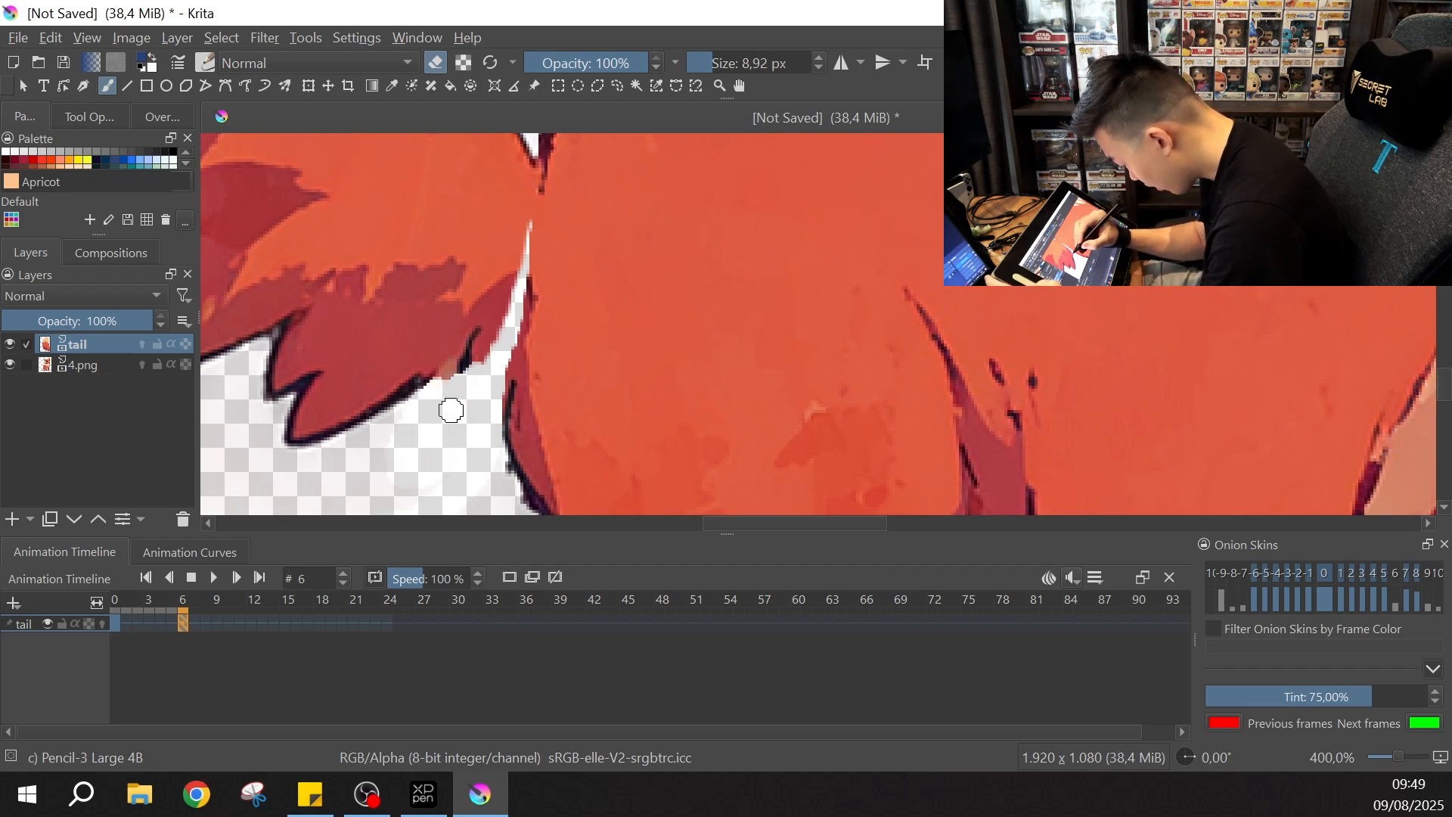
Step: Draw a jagged fur outline joining the tail's base to the hind body at frame 6, using the sampled black and a 3.11 px brush
key("p")
key("b")
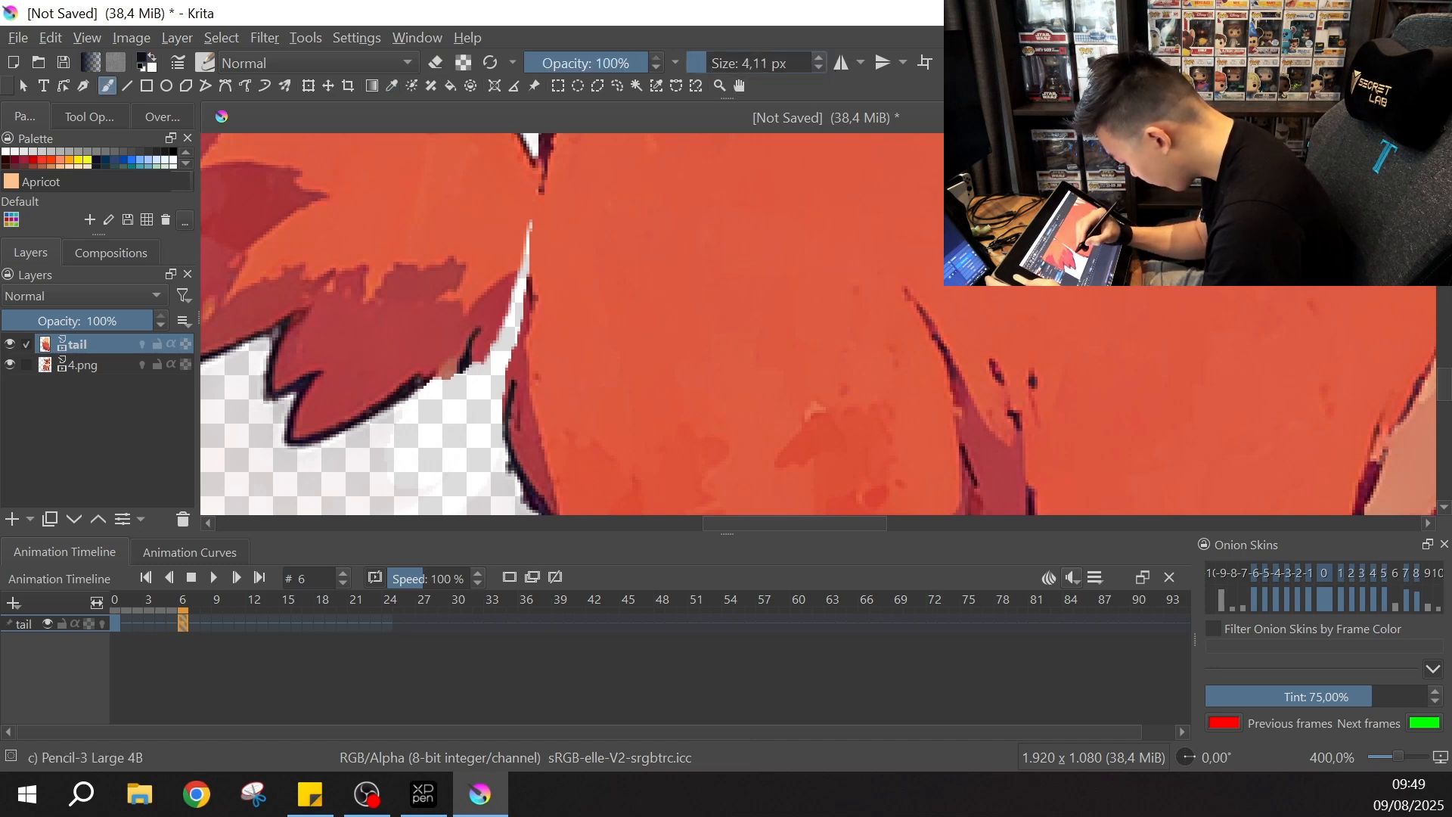
mouse_move(466, 362)
left_mouse_down()
mouse_move(473, 408)
mouse_move(513, 367)
mouse_move(507, 389)
mouse_move(499, 378)
mouse_move(511, 412)
left_mouse_up()
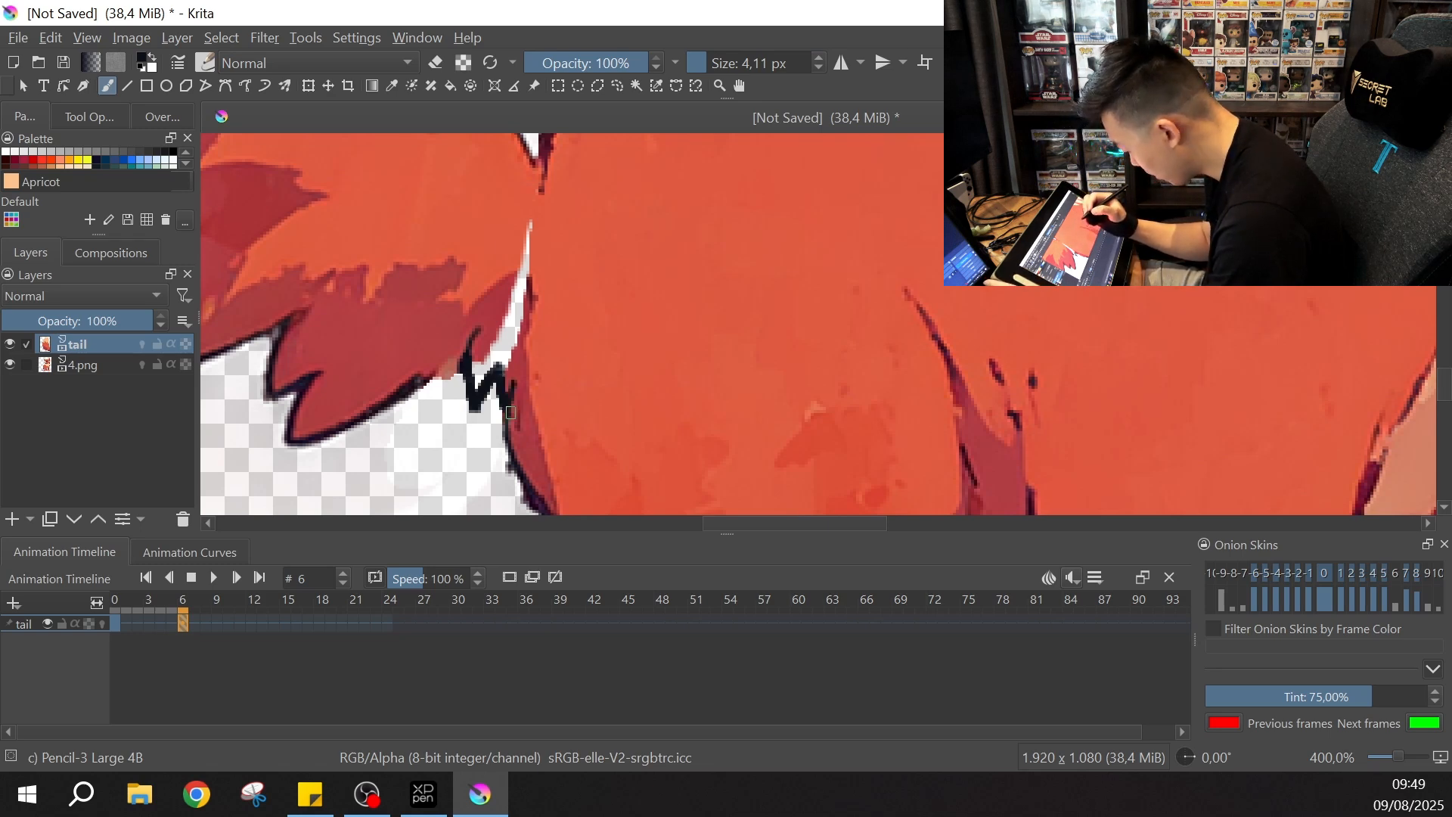
key("ctrl+z")
left_click(820, 69)
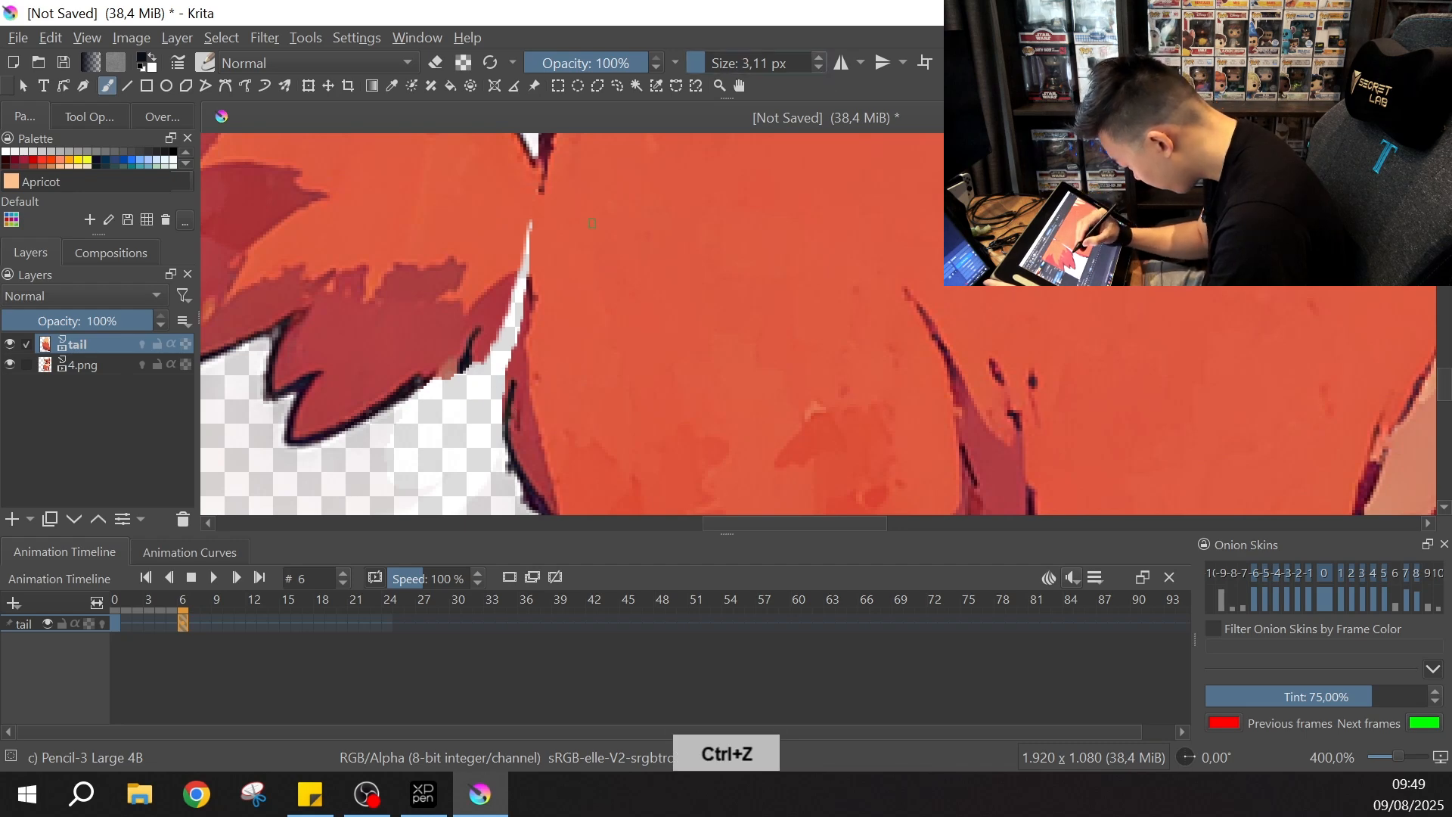
mouse_move(464, 353)
left_mouse_down()
mouse_move(481, 381)
mouse_move(494, 365)
mouse_move(506, 418)
left_mouse_up()
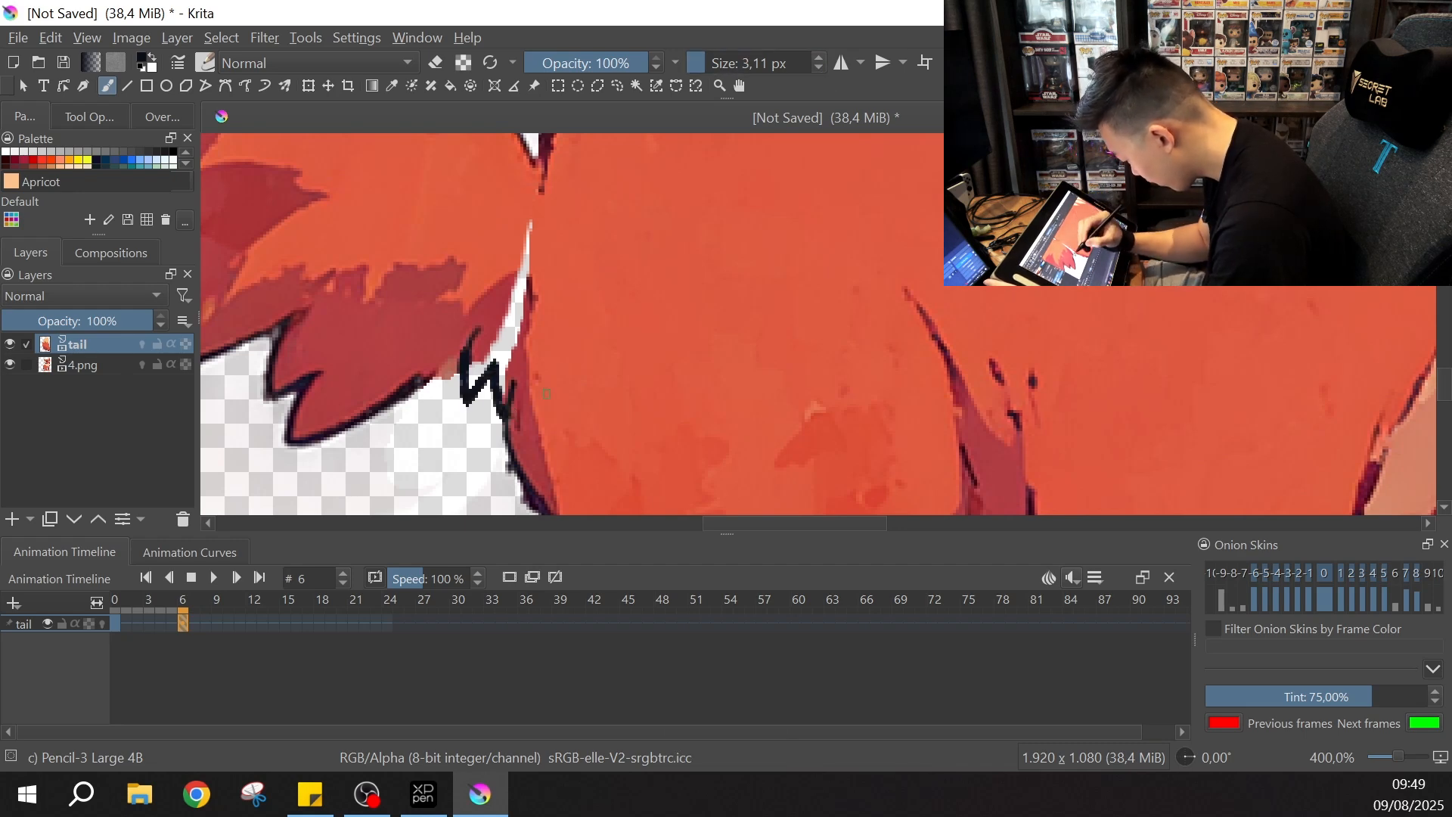
left_click_drag(421, 380, 469, 337)
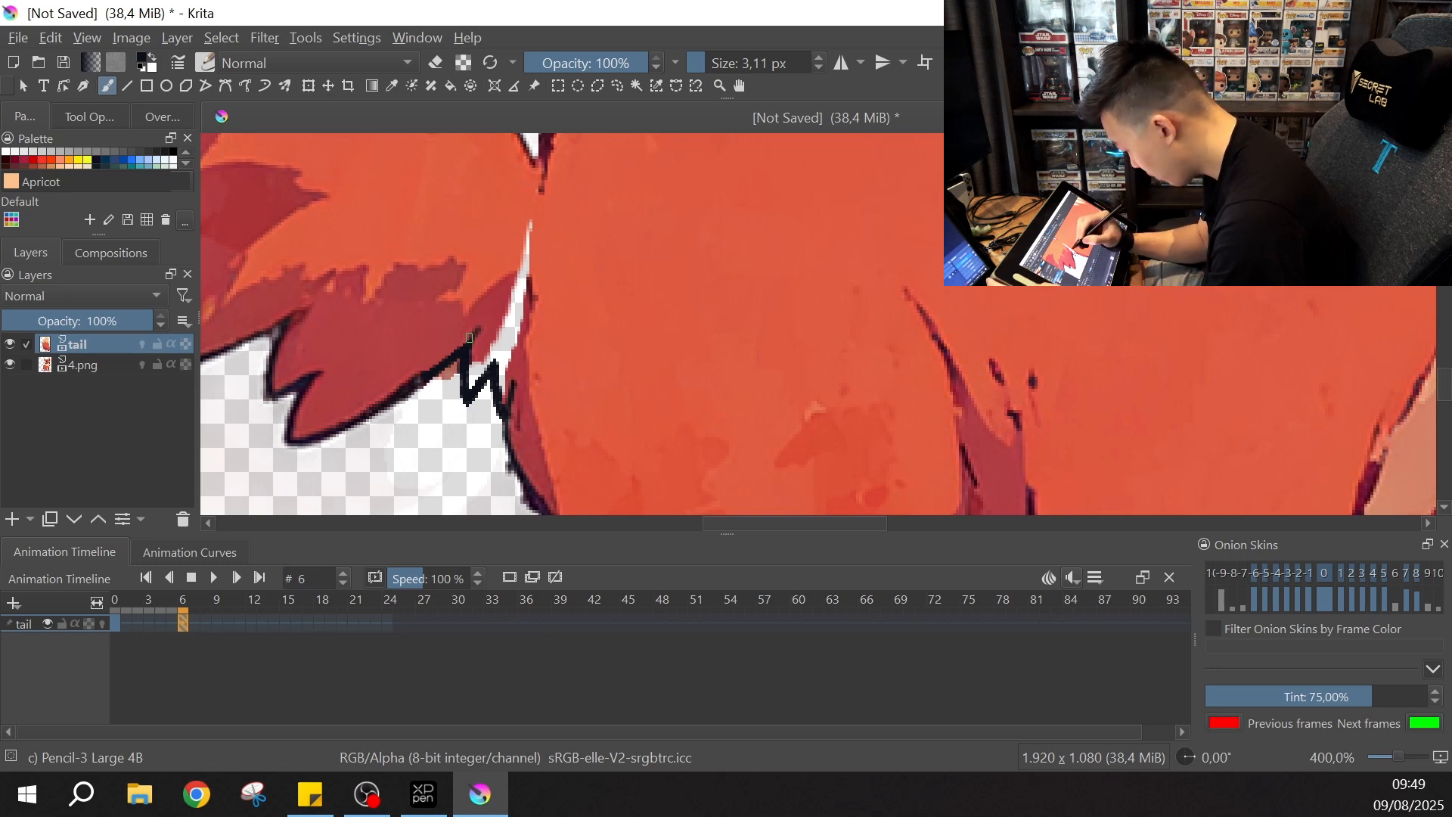
Step: Fill the white gap above the new fur outline with dark red sampled from the tail's shaded fur
key("p")
left_click(484, 333)
key("b")
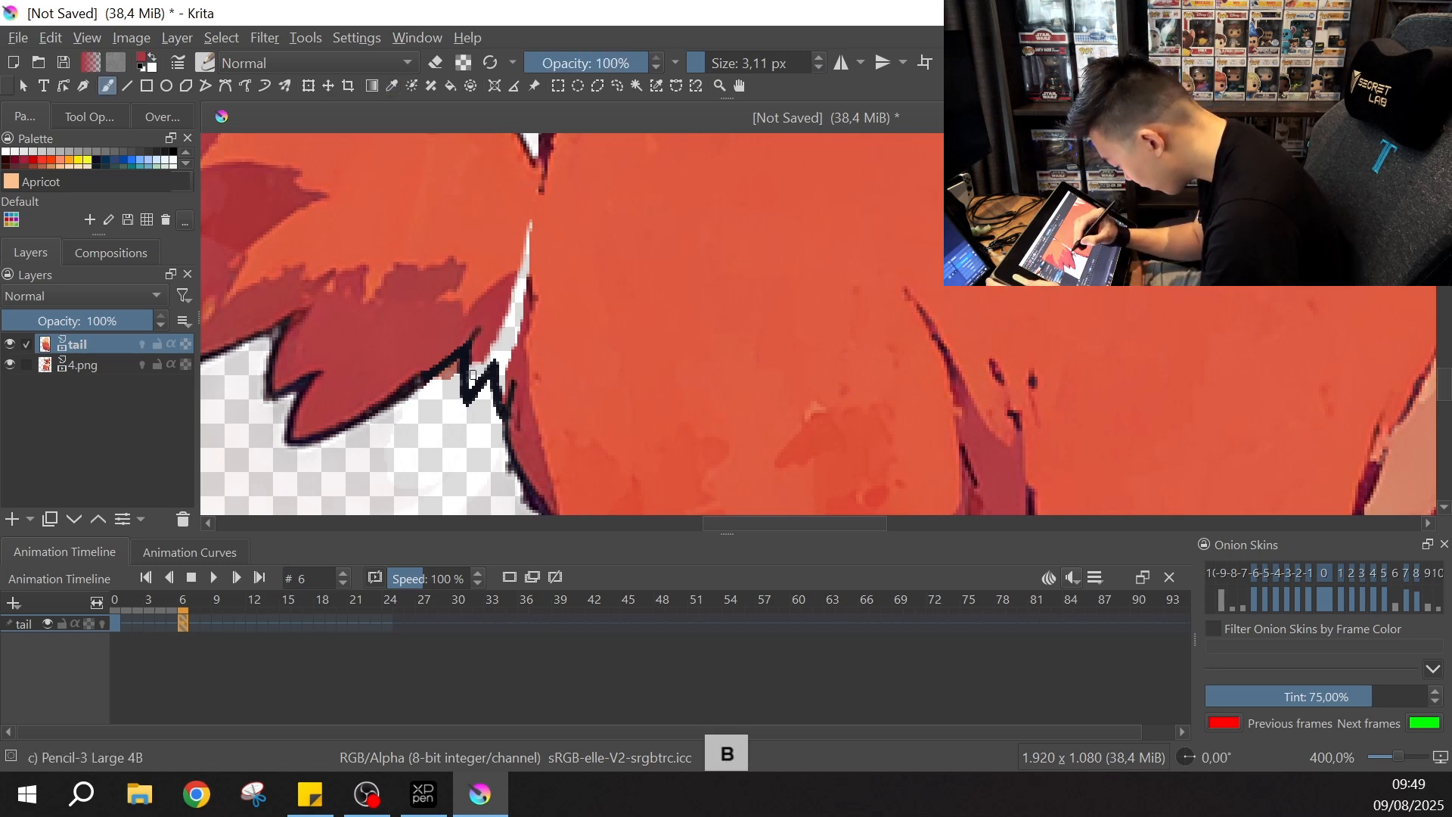
mouse_move(473, 375)
left_mouse_down()
mouse_move(494, 352)
mouse_move(472, 377)
mouse_move(518, 246)
mouse_move(497, 324)
mouse_move(521, 281)
mouse_move(510, 338)
left_mouse_up()
key("ctrl+z")
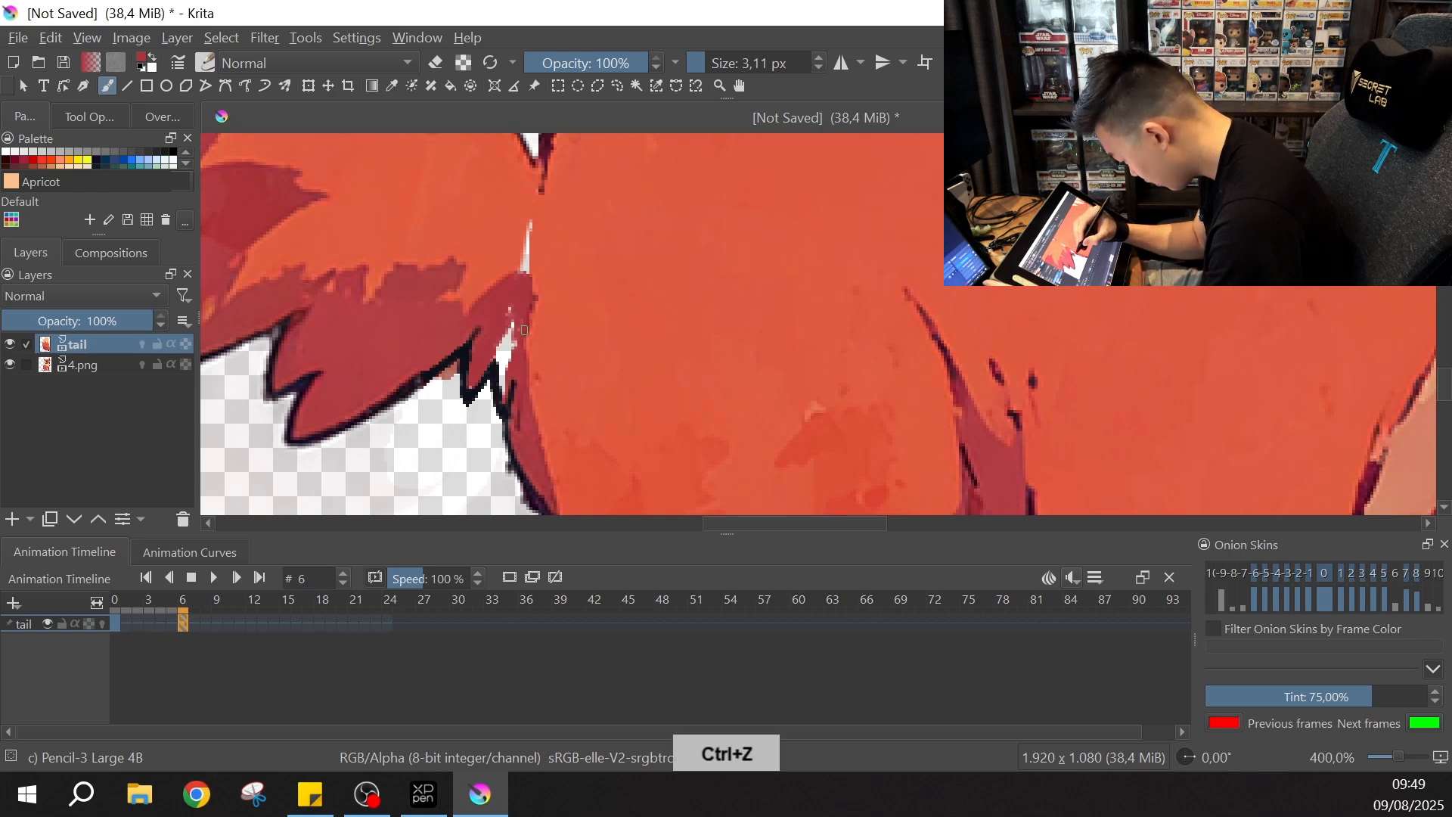
mouse_move(502, 390)
left_mouse_down()
mouse_move(512, 308)
mouse_move(498, 354)
left_mouse_up()
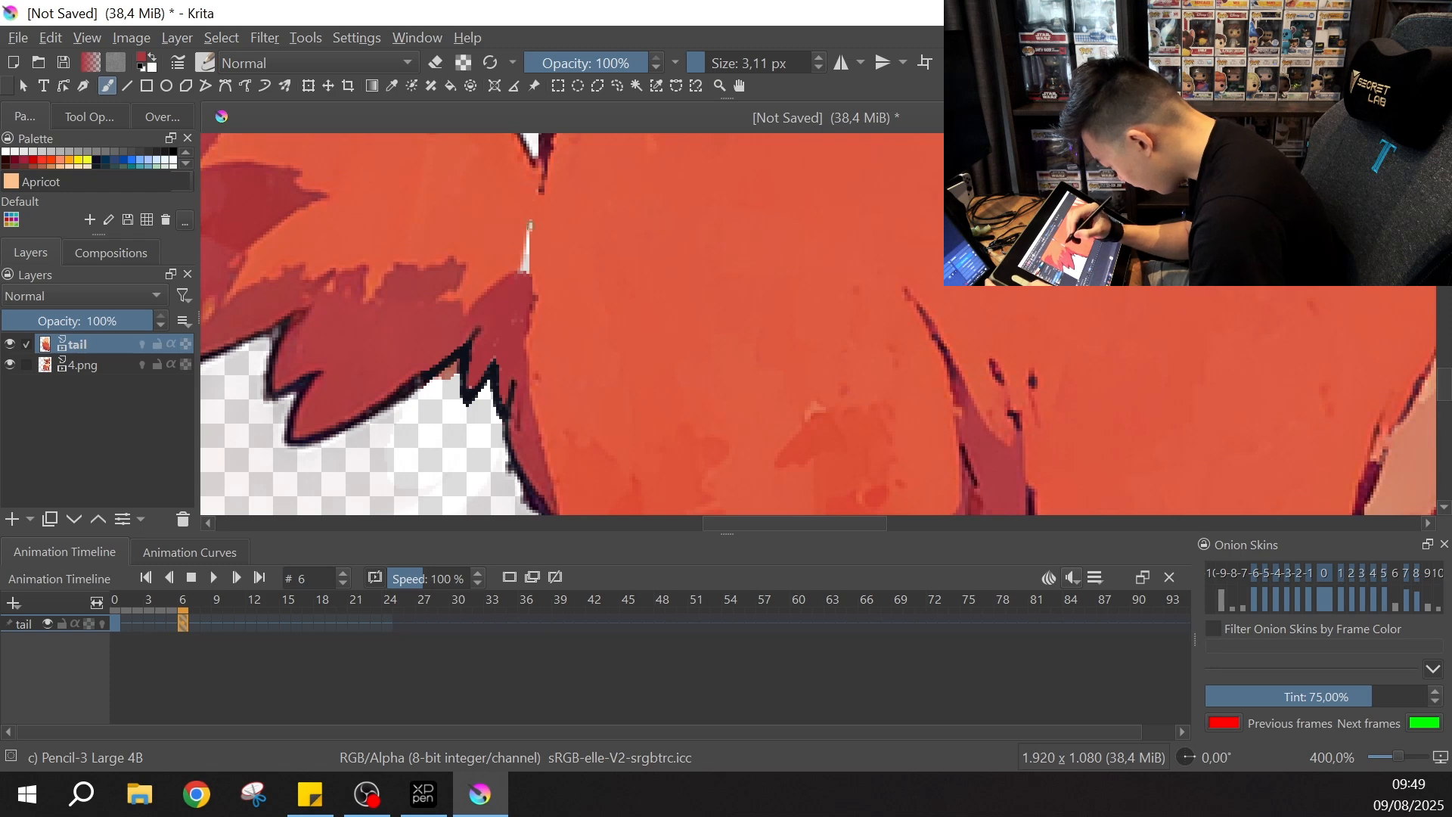
Step: Paint over the remaining narrow sliver between tail and body with orange sampled from the tail, and resample the dark red
key("p")
left_click(512, 249)
key("b")
mouse_move(522, 263)
left_mouse_down()
mouse_move(553, 249)
mouse_move(515, 272)
mouse_move(531, 271)
mouse_move(529, 228)
left_mouse_up()
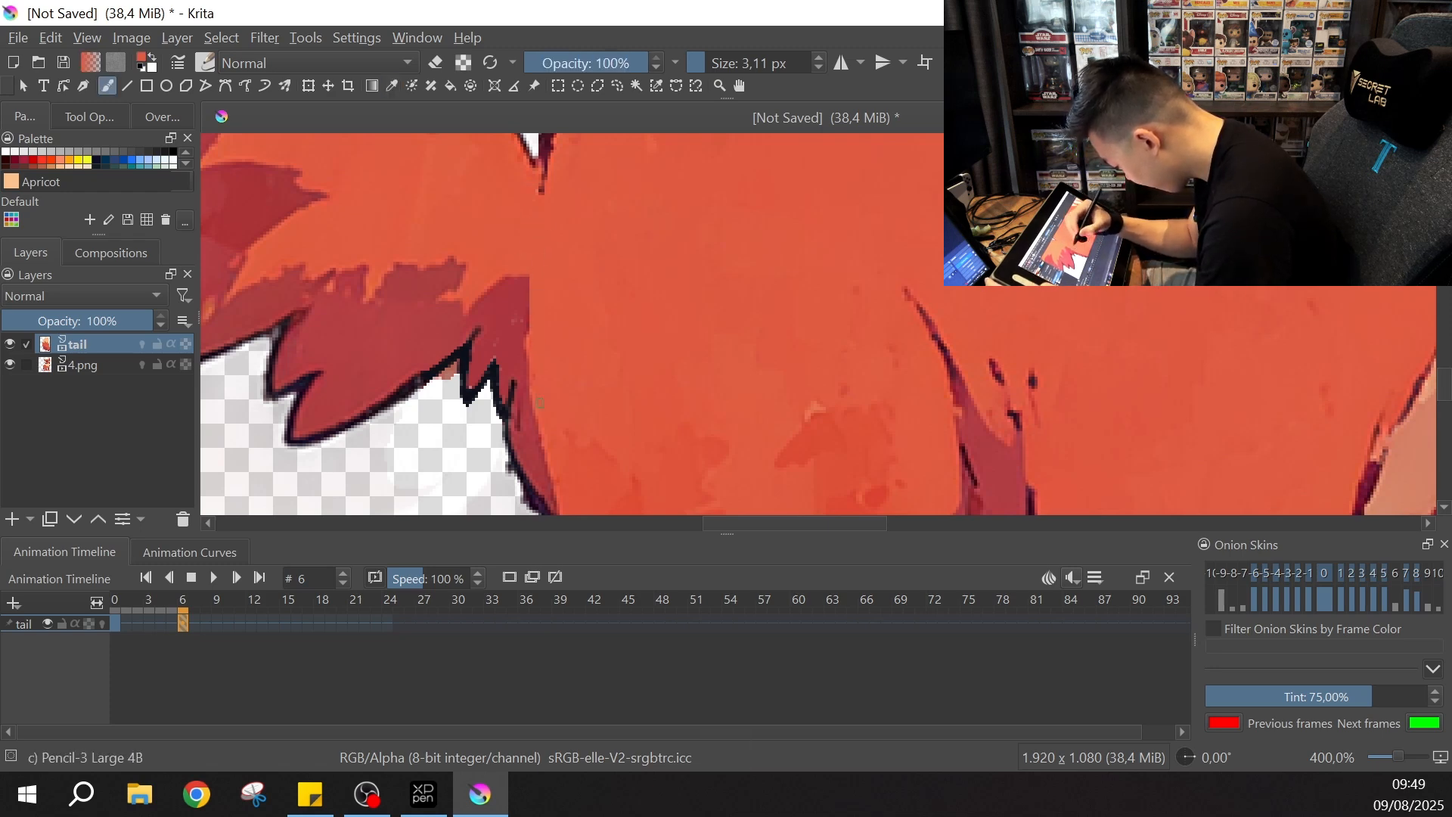
key("p")
left_click(503, 317)
key("b")
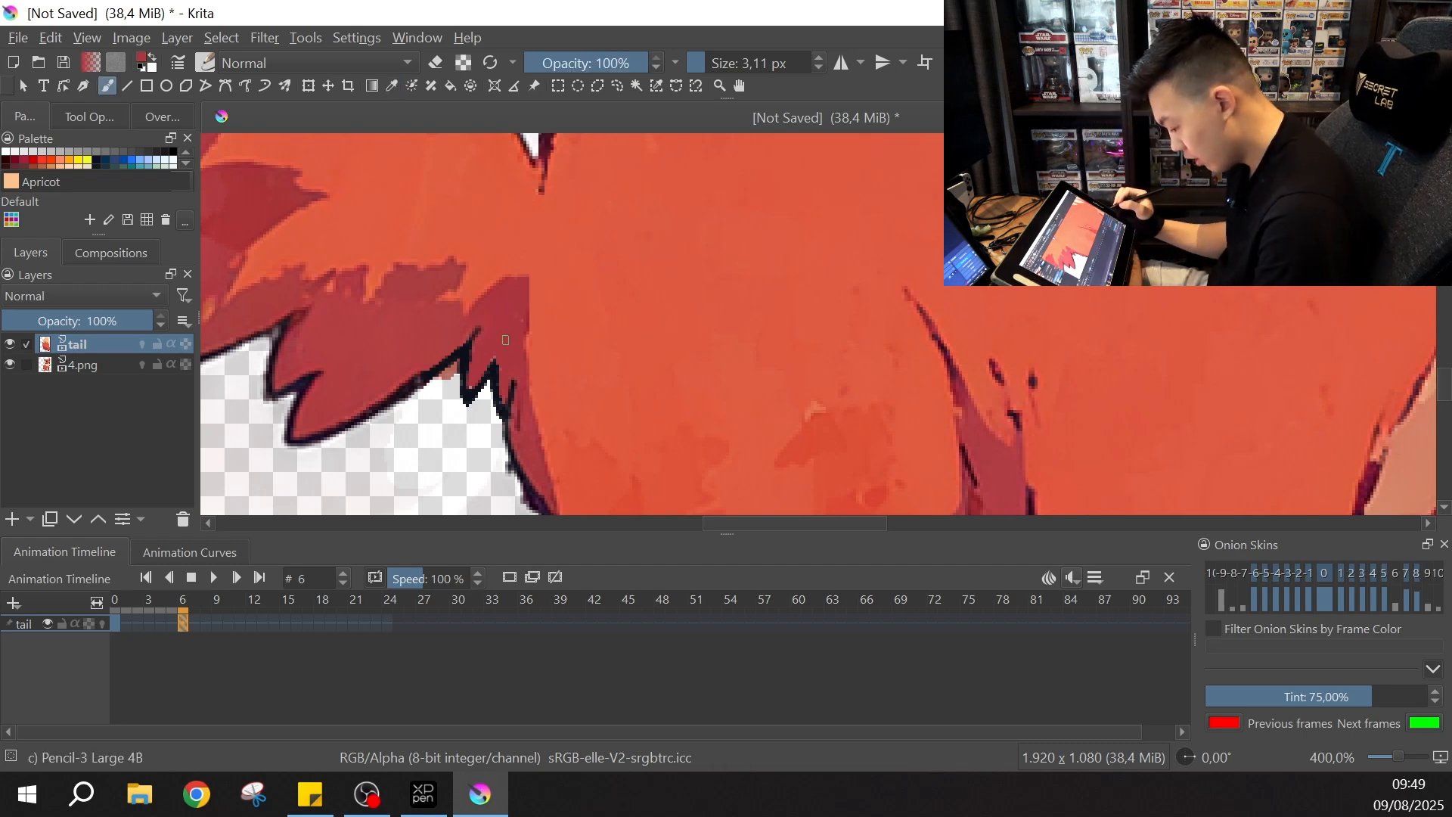
Step: View the whole fox and alternate between frames 0 and 6 to examine the body and tail movement
key("ctrl+minus")
key("ctrl+minus")
key("ctrl+minus")
key("ctrl+minus")
key("ctrl+minus")
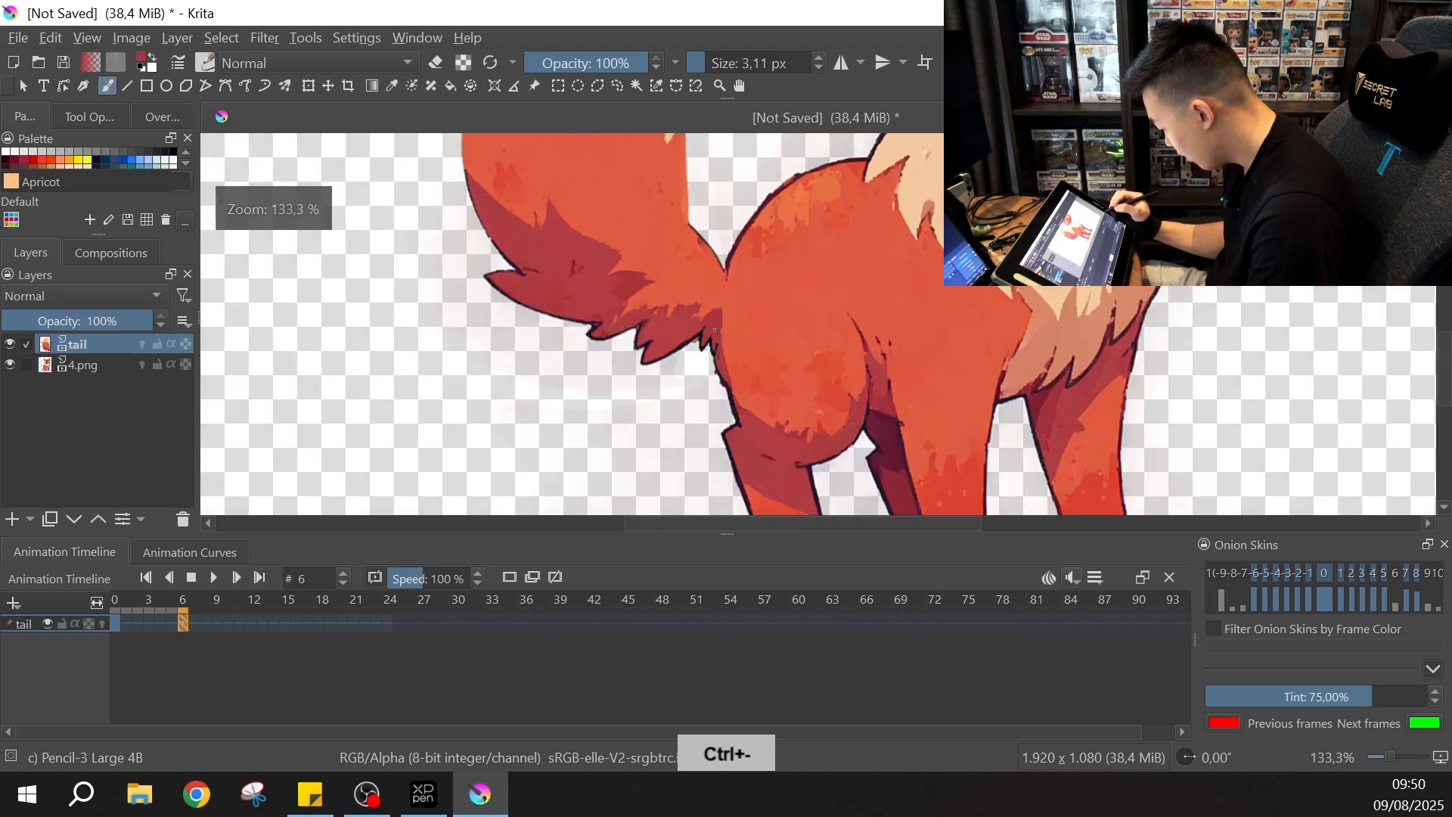
key("space")
left_click_drag(987, 293, 811, 370)
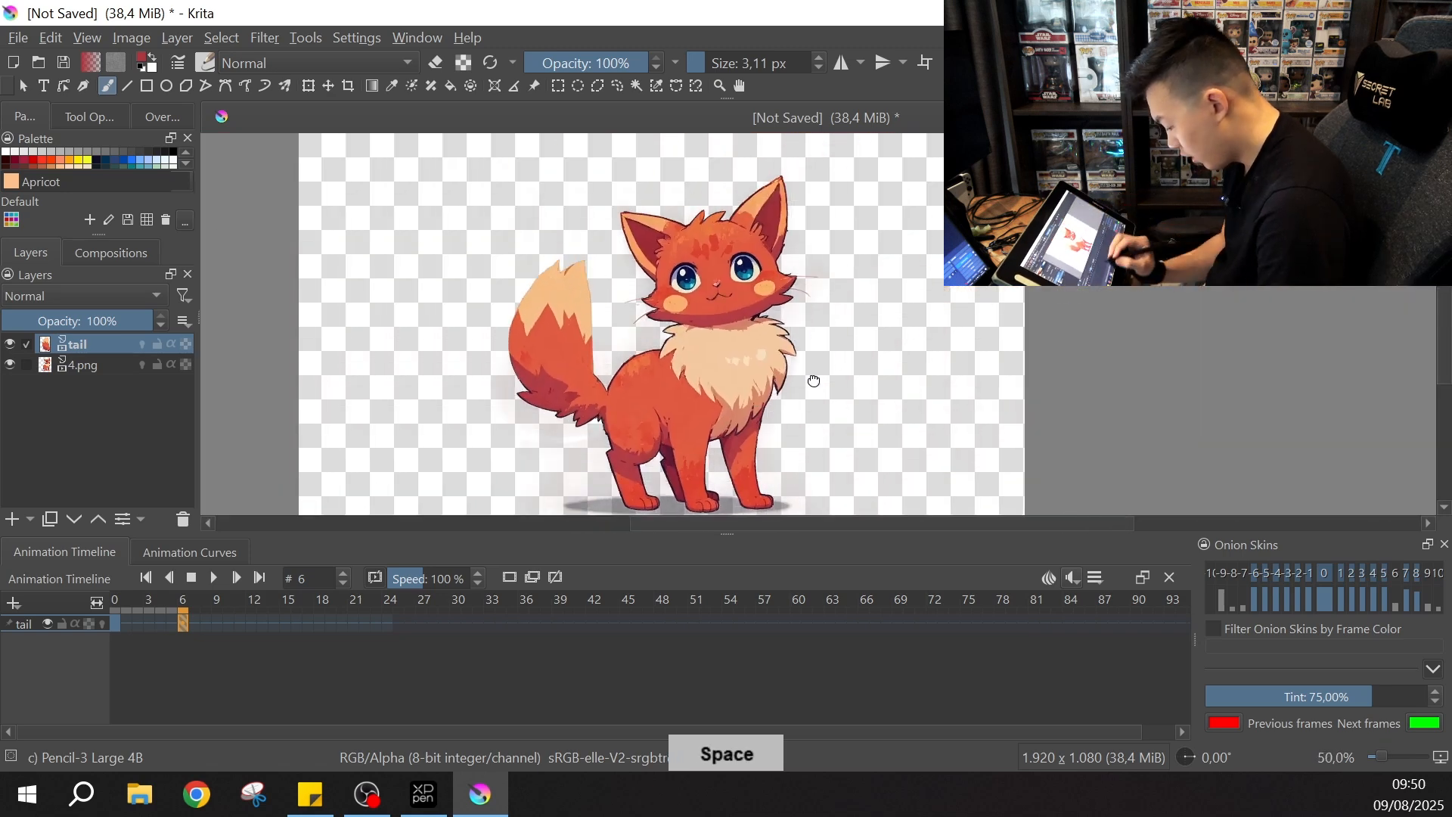
left_click(115, 623)
left_click(180, 623)
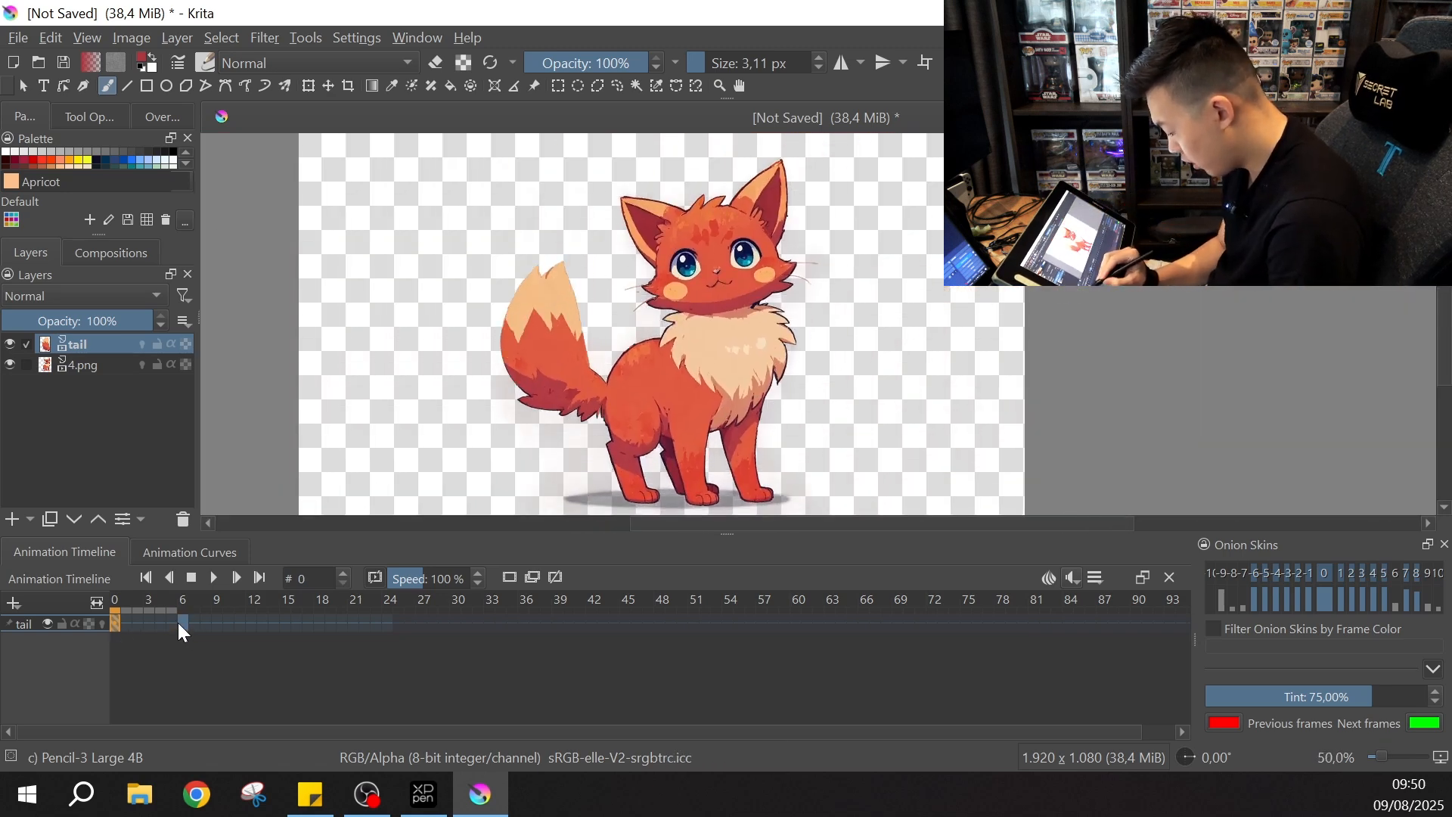
left_click(117, 624)
left_click(180, 623)
left_click(117, 624)
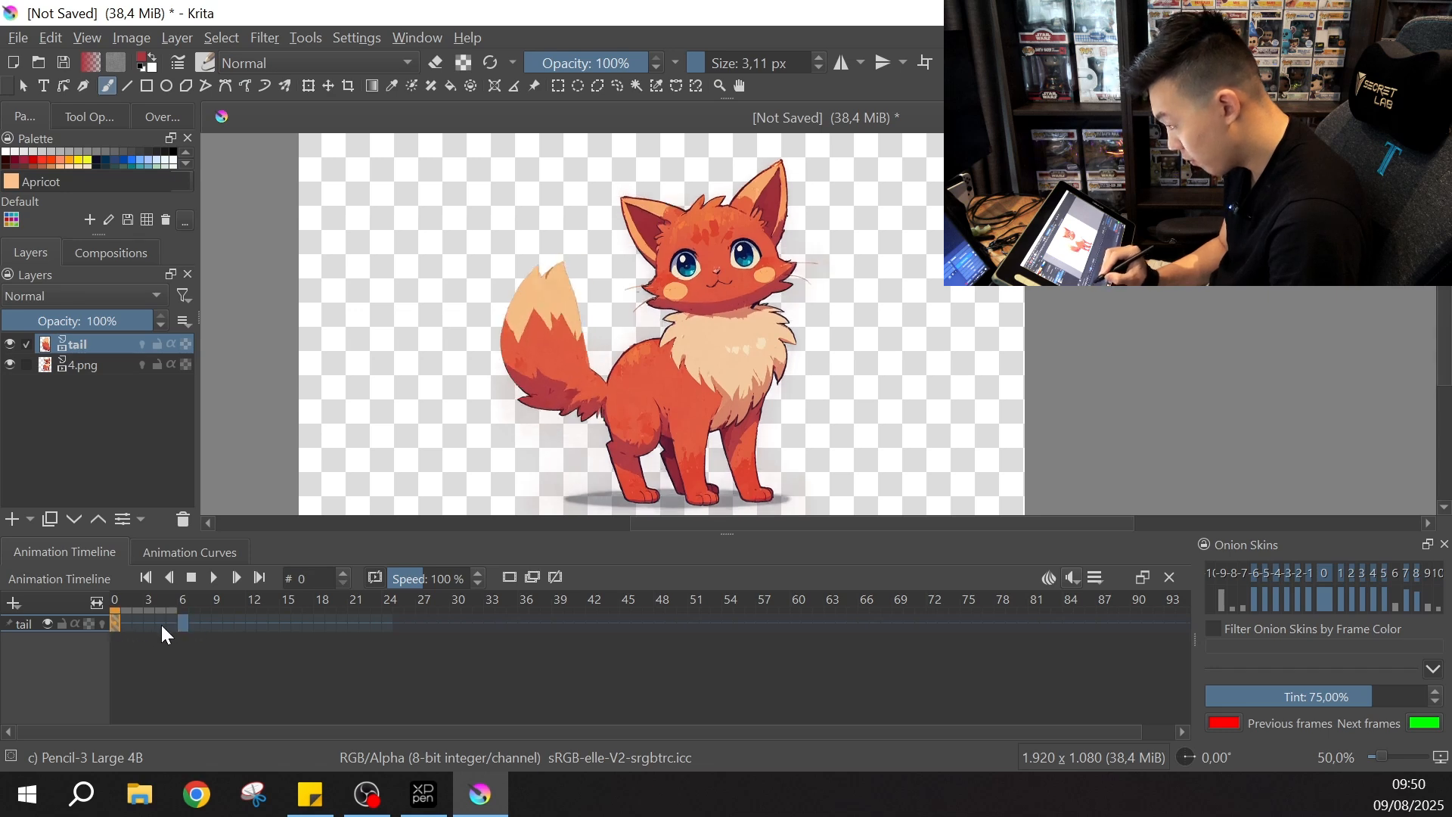
left_click(180, 623)
left_click(127, 628)
left_click(184, 624)
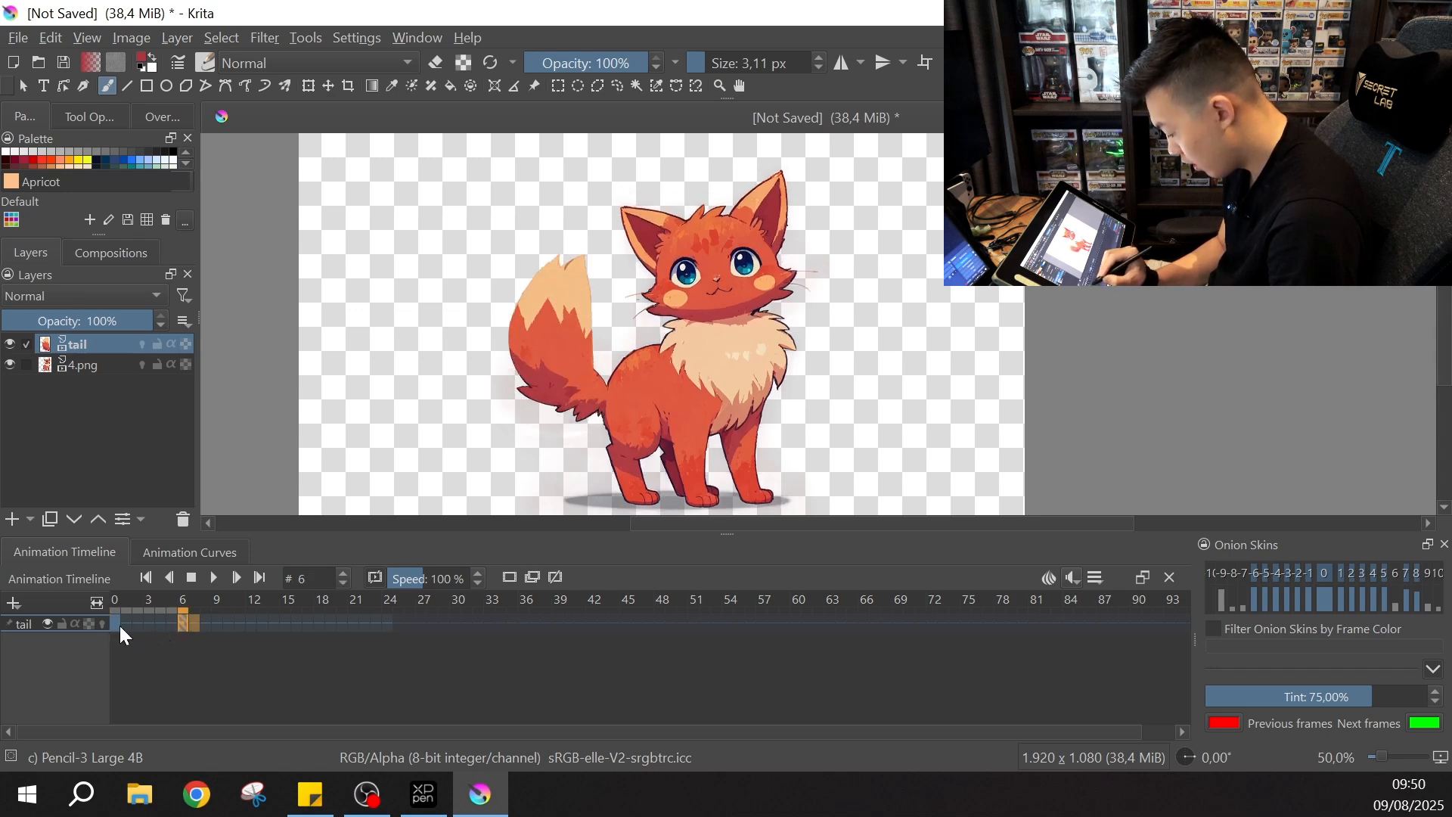
Step: Shift the tail layer's second keyframe to frame 5 and return it to frame 6
left_click(119, 624)
left_click(174, 628)
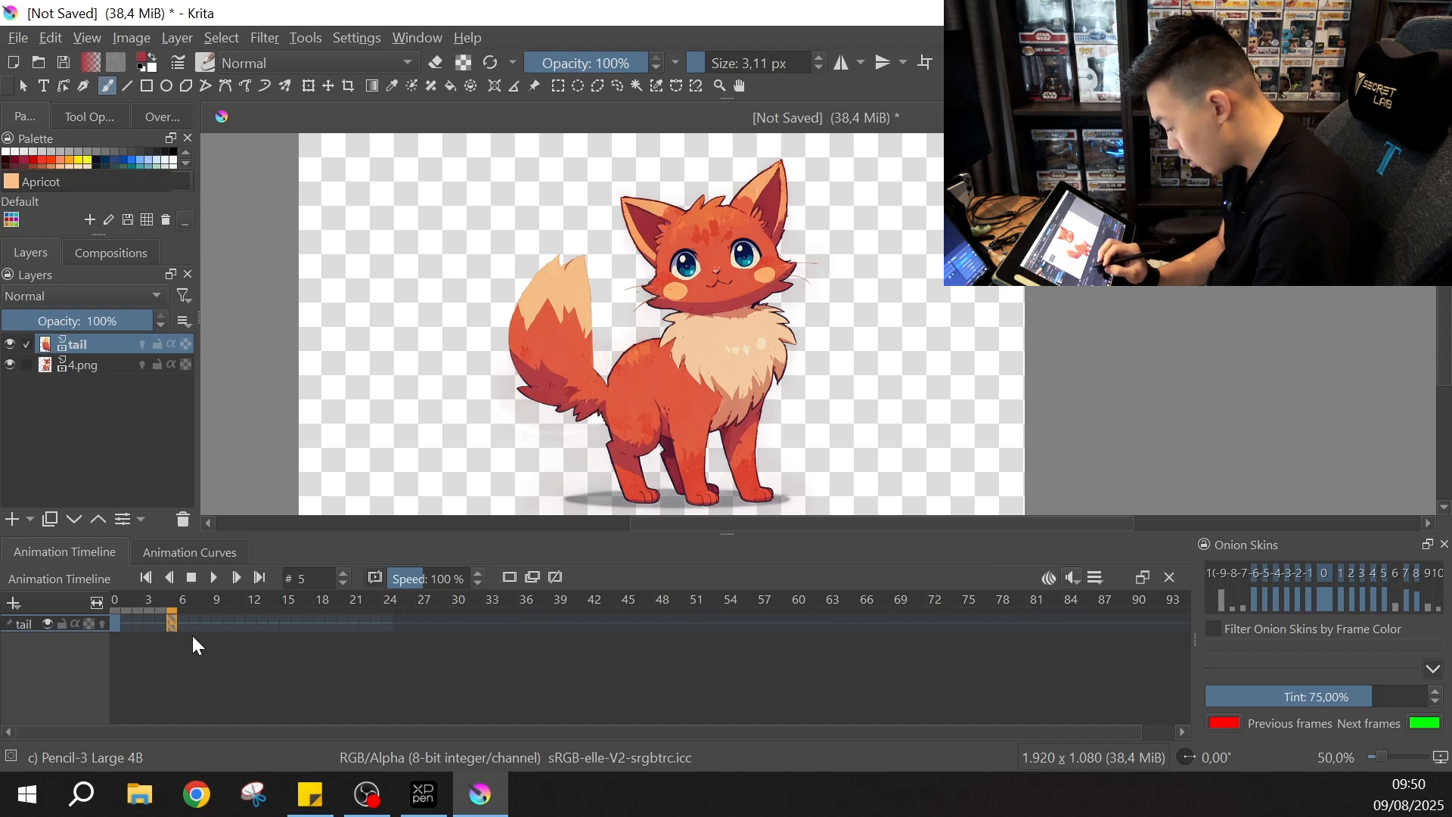
key("ctrl+equal")
left_click(186, 621)
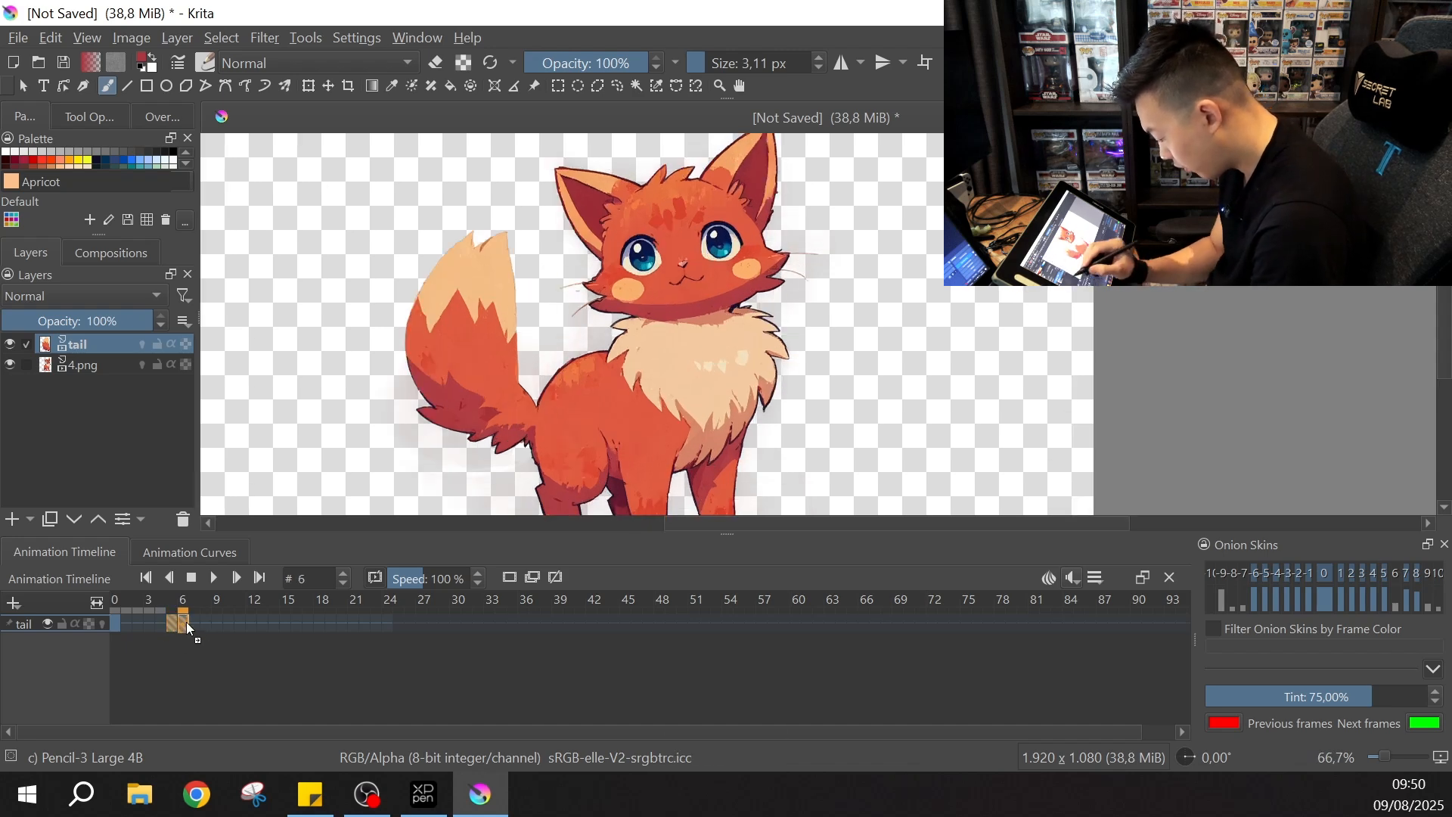
Step: Copy the body keyframe at frame 6 on the 4.png layer
left_click(101, 370)
right_click(199, 622)
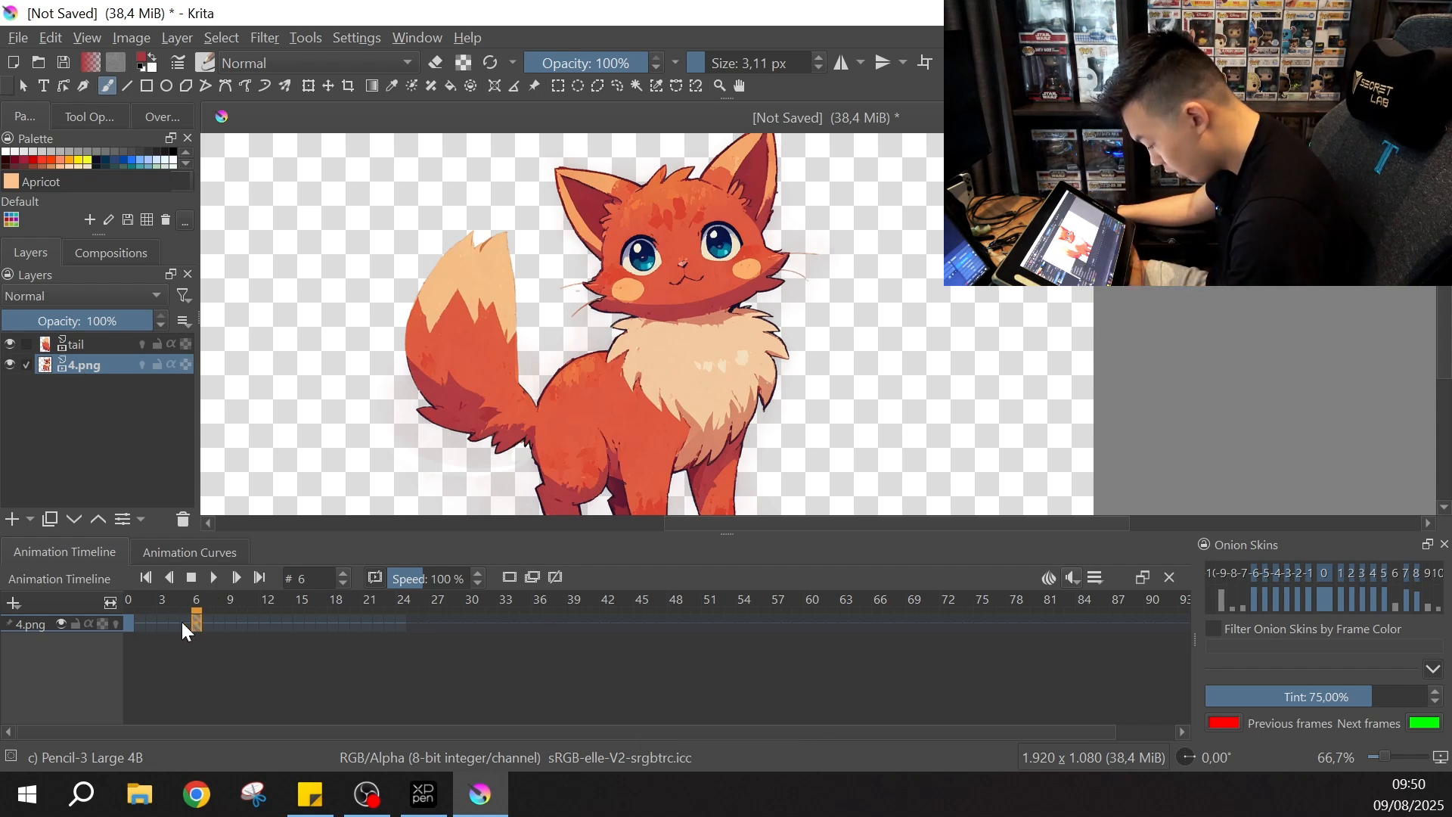
right_click(206, 617)
left_click(193, 625)
right_click(194, 625)
left_click(298, 487)
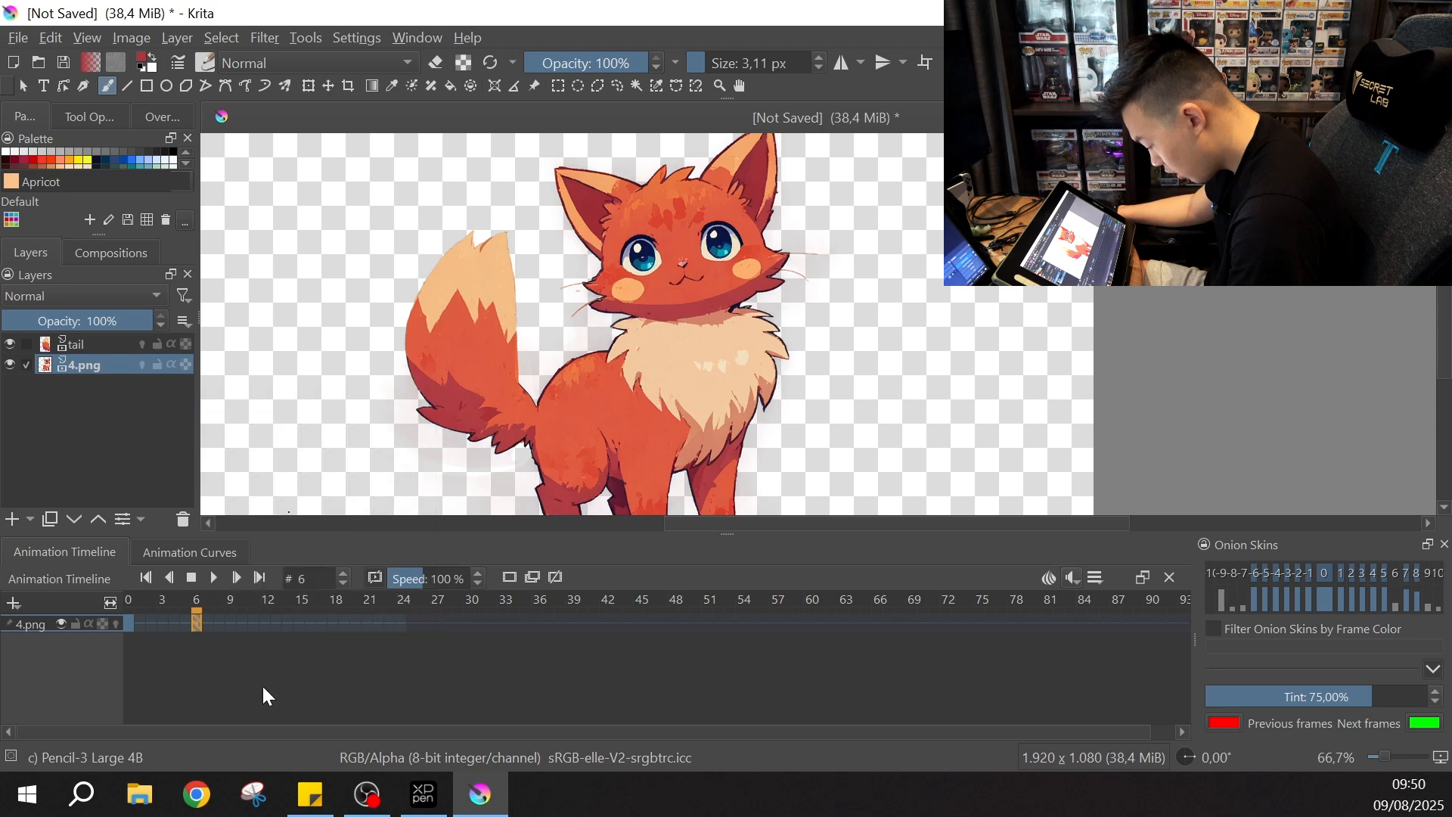
Step: Paste the copied body keyframe at frame 18 on the 4.png layer
left_click(267, 620)
right_click(267, 621)
left_click(290, 596)
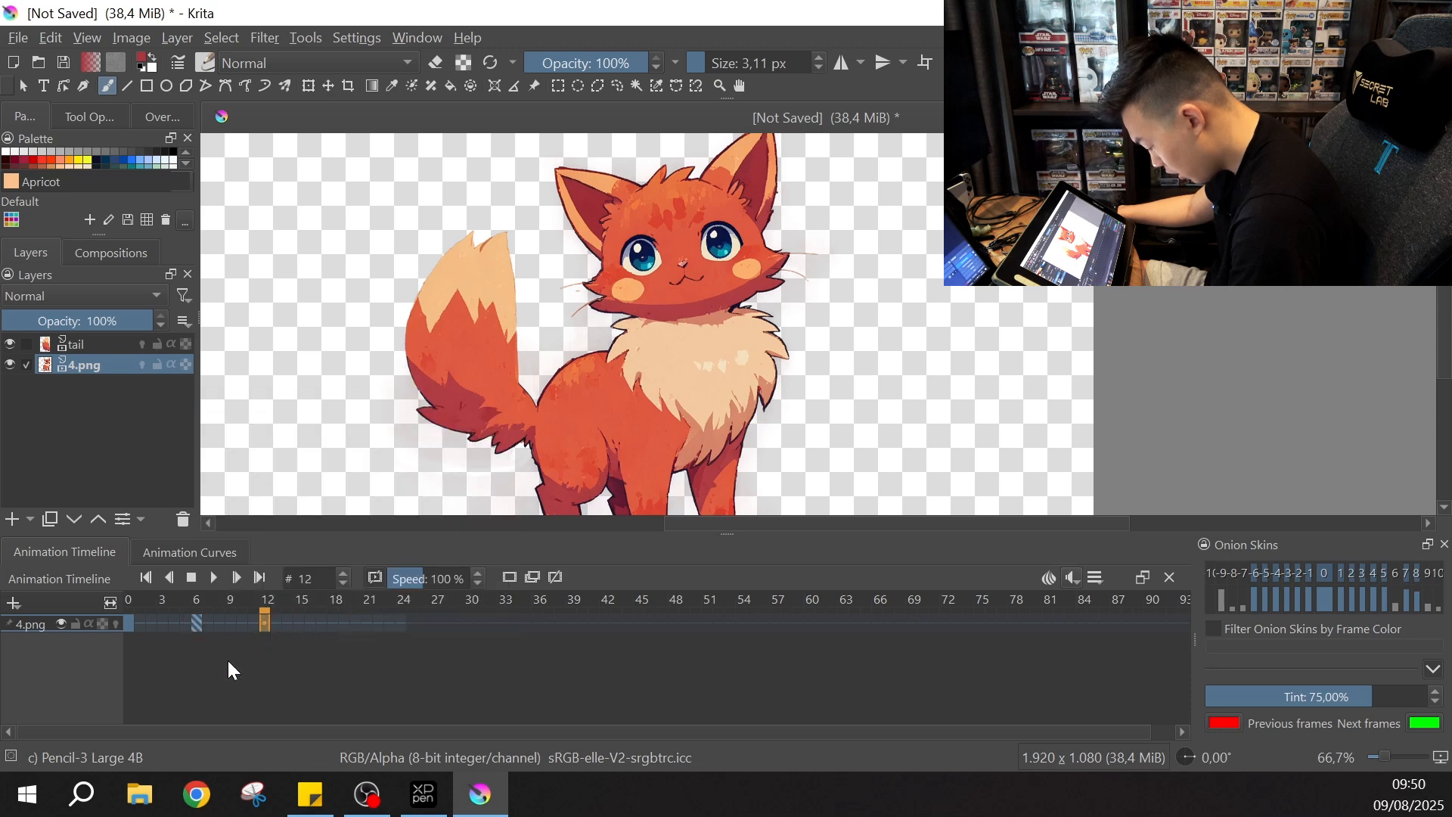
left_click(333, 621)
right_click(333, 622)
mouse_move(391, 511)
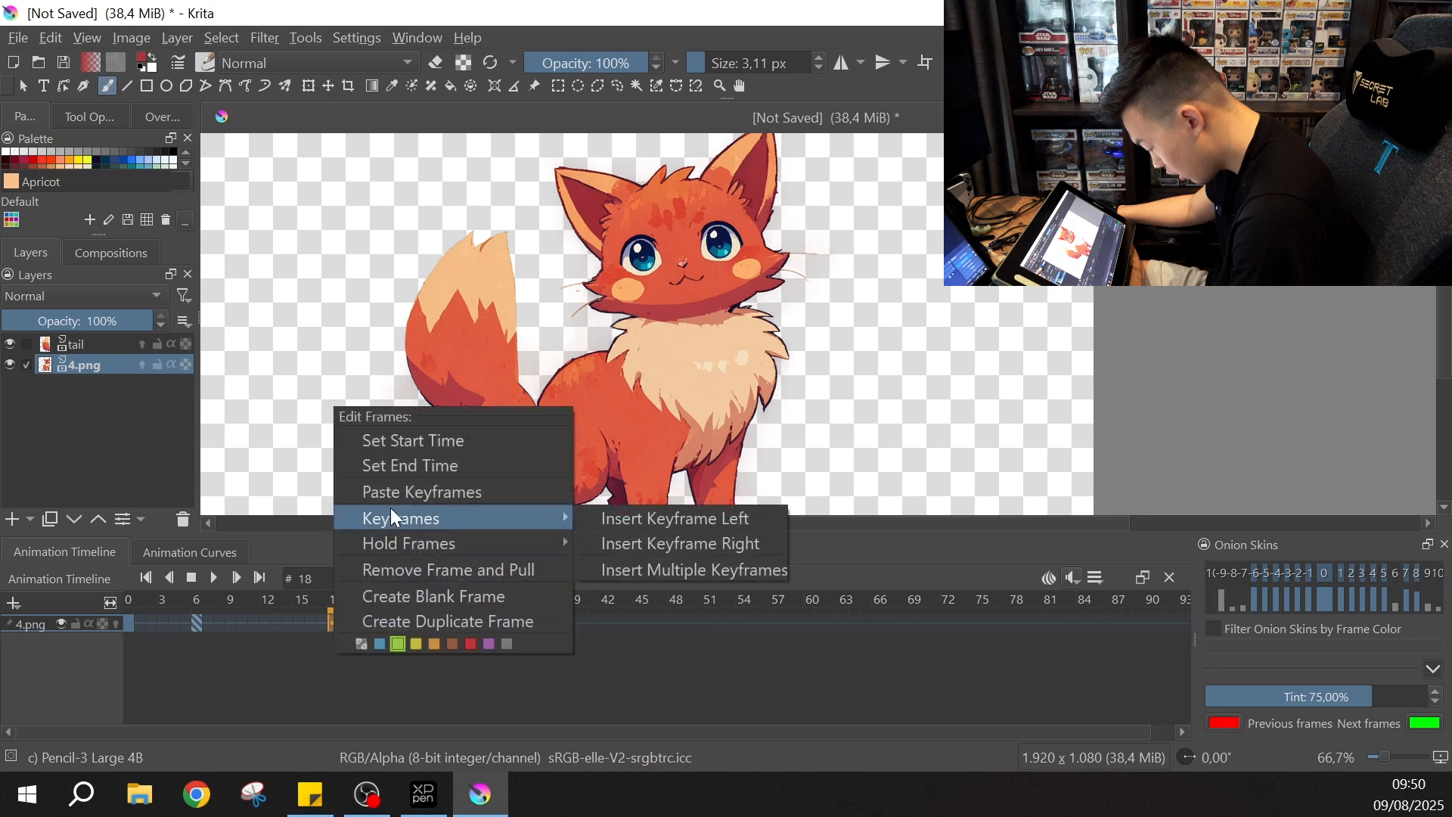
left_click(354, 596)
Step: Copy the 4.png layer's frame 0 keyframe and paste it at frames 12 and 24
left_click(197, 622)
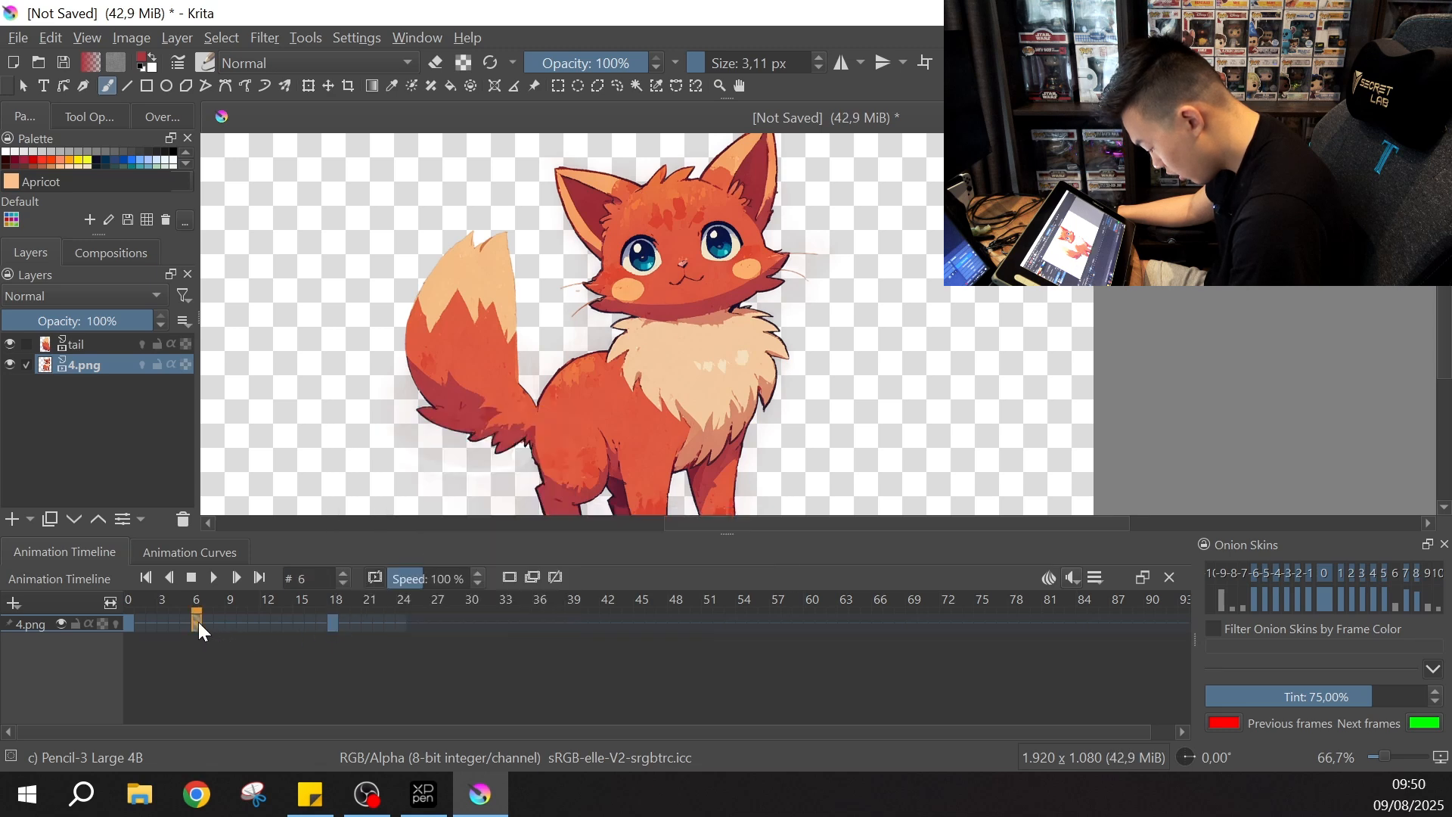
left_click(132, 623)
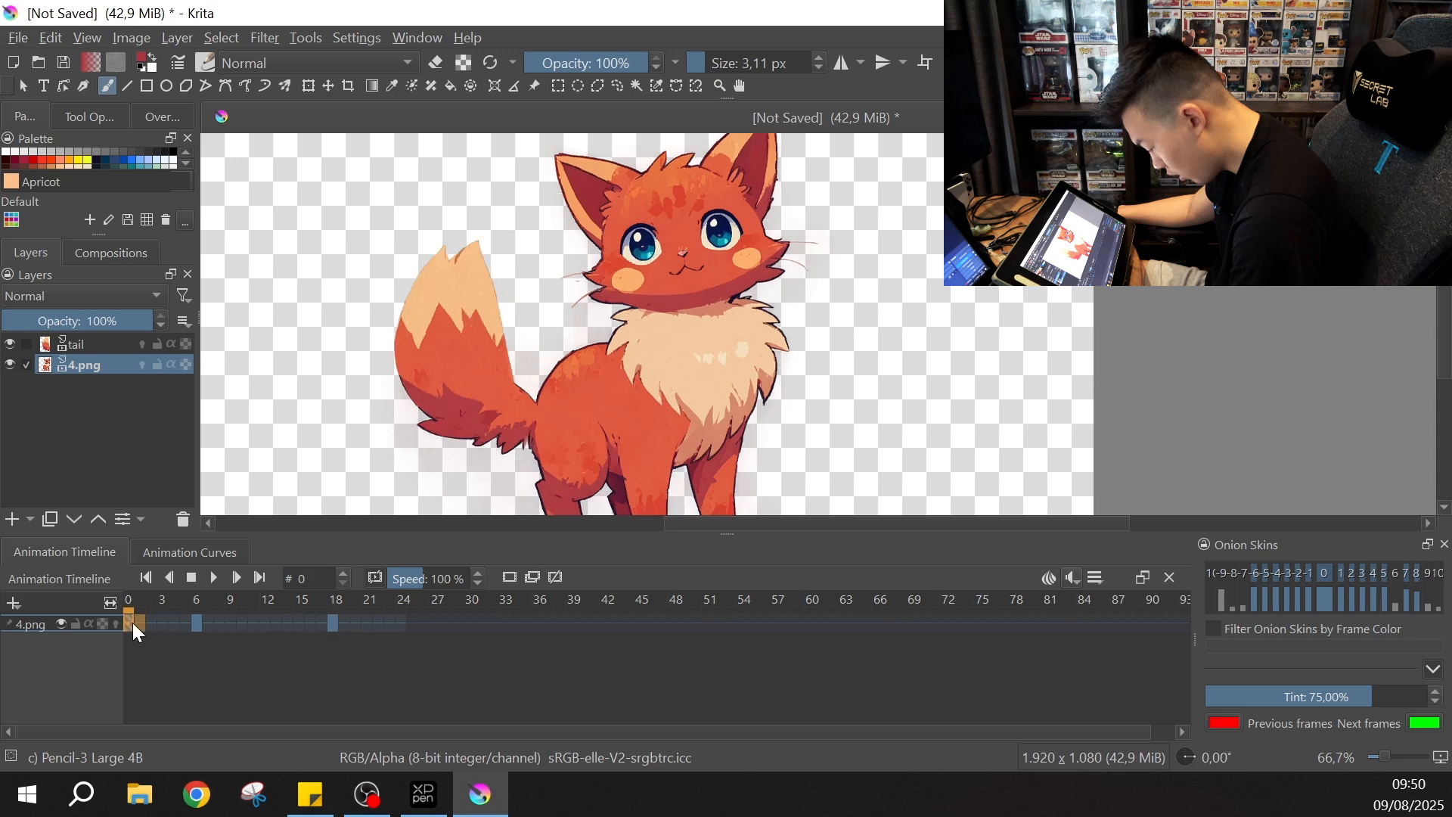
right_click(130, 623)
left_click(217, 480)
left_click(267, 620)
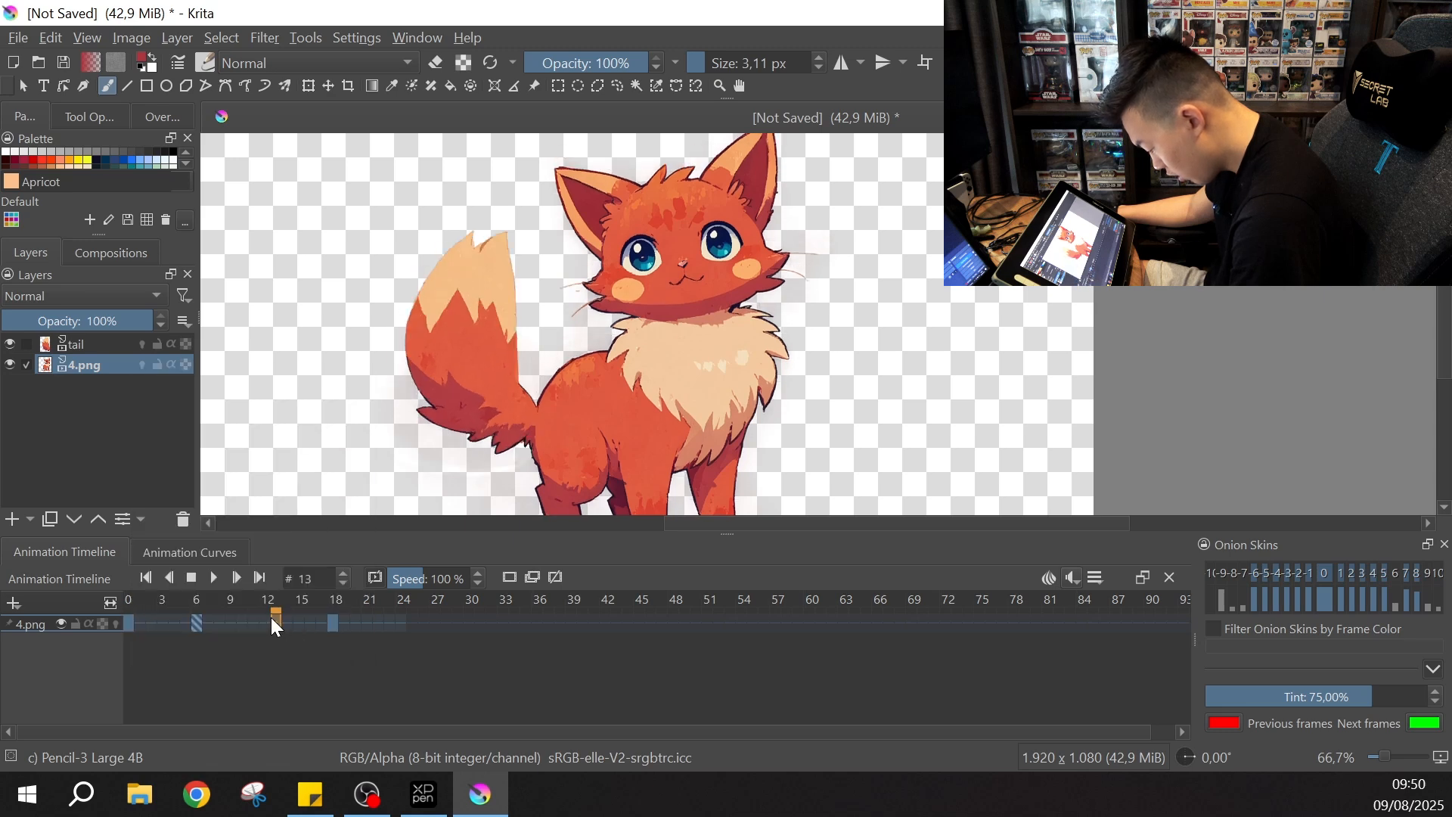
right_click(264, 619)
left_click(299, 508)
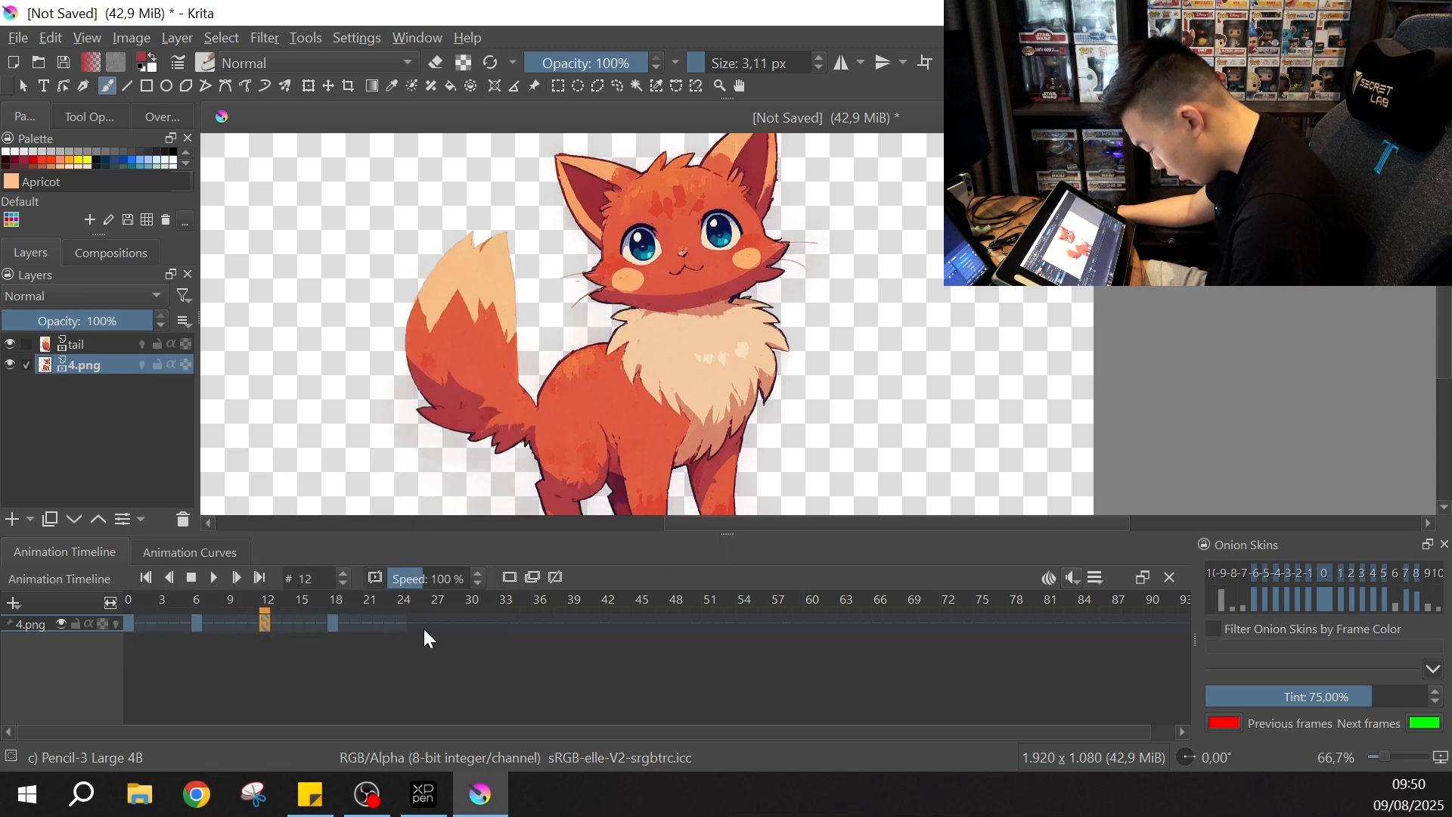
left_click(401, 620)
right_click(401, 623)
left_click(456, 693)
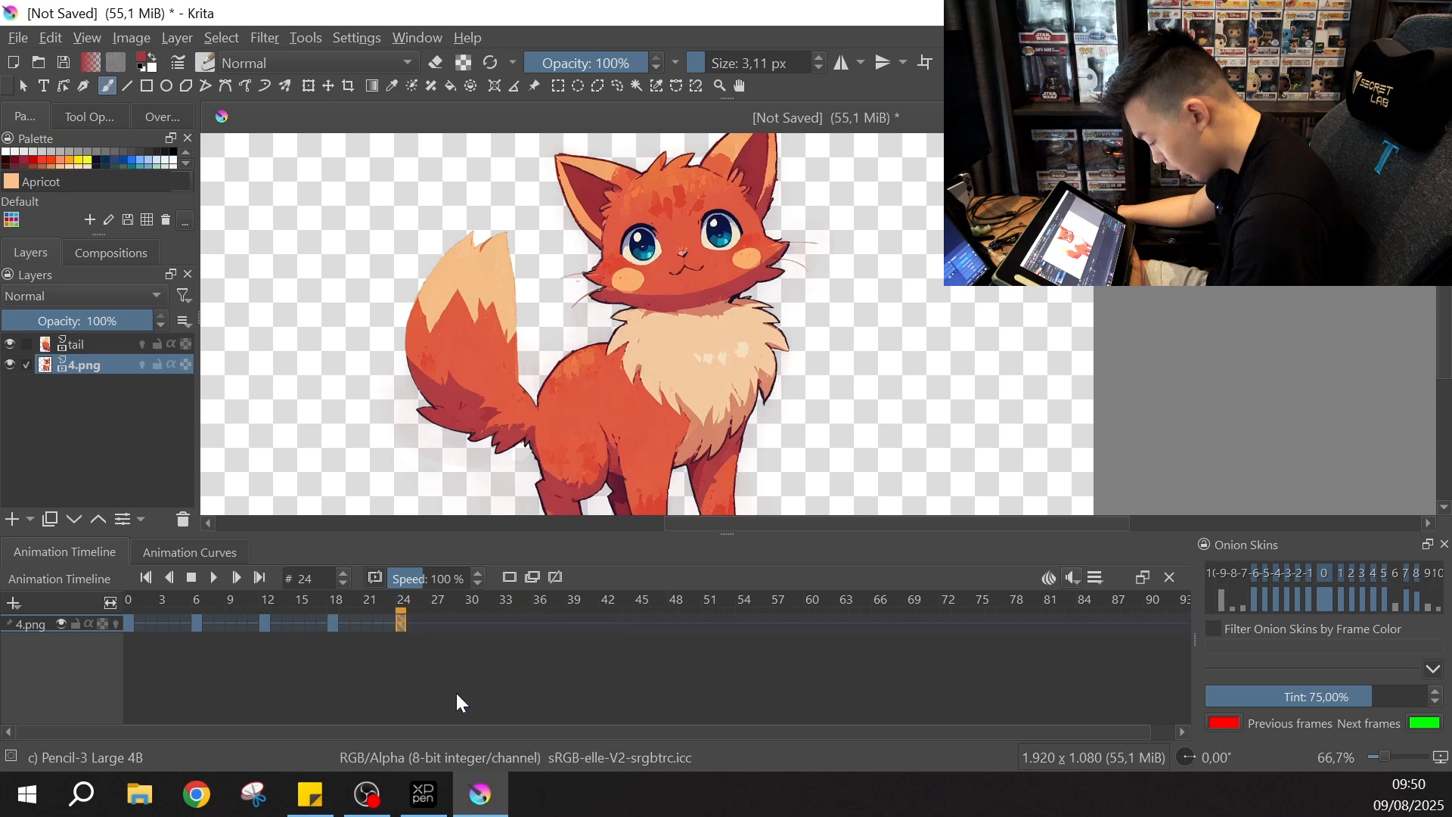
Step: Play the animation from frame 0 to check the repeating body movement, and pause it
left_click(129, 623)
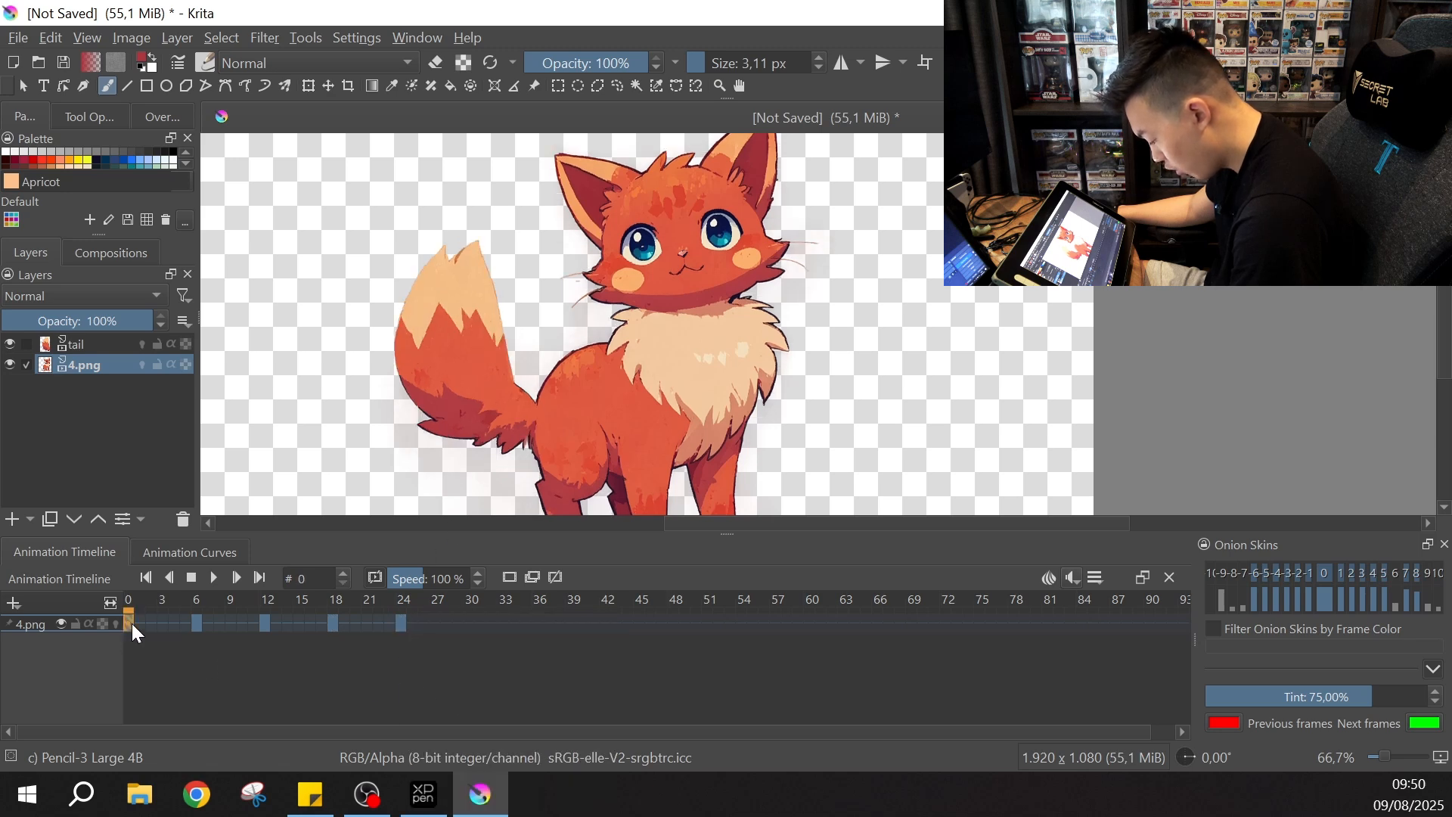
left_click(214, 577)
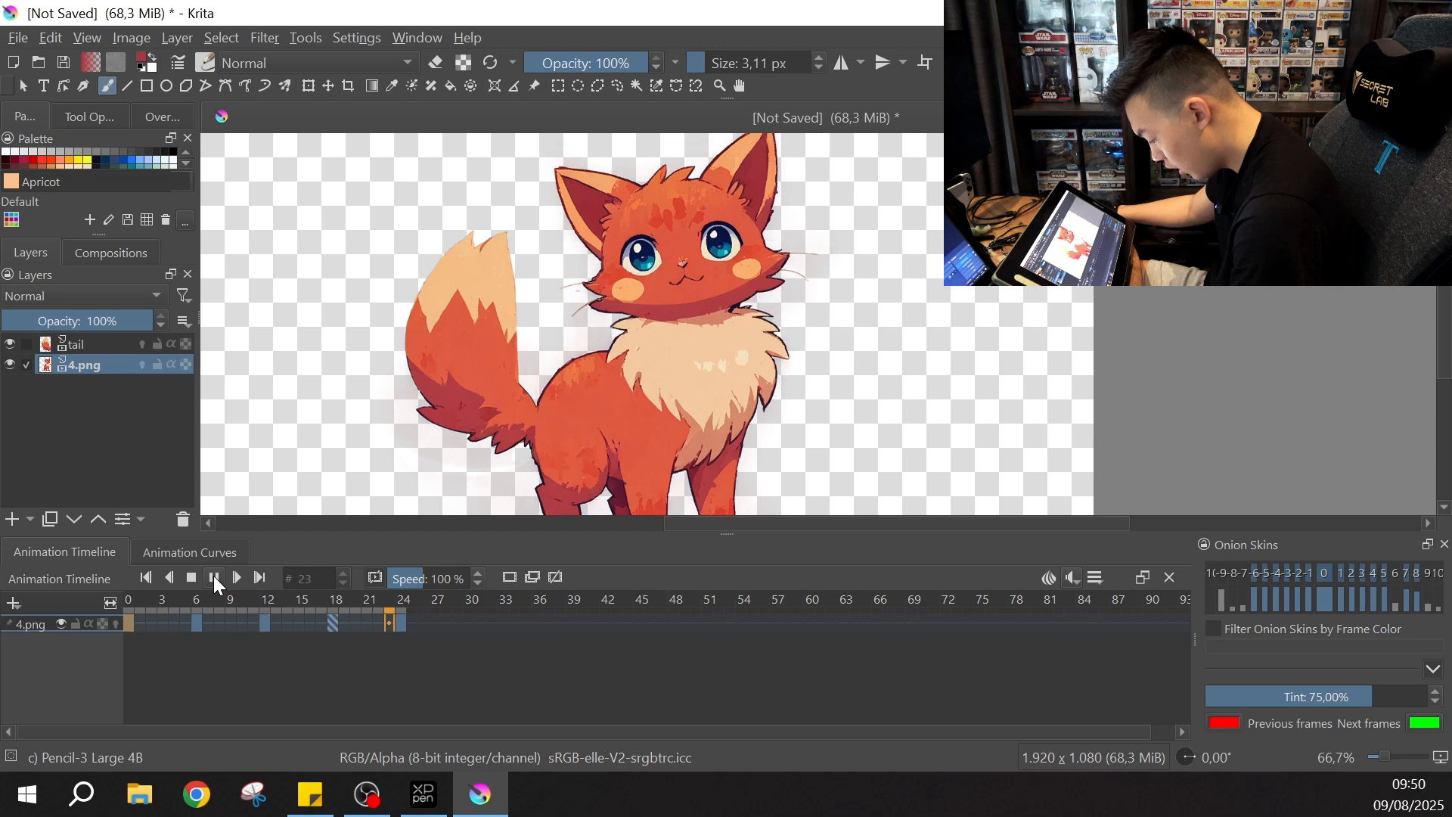
left_click(214, 577)
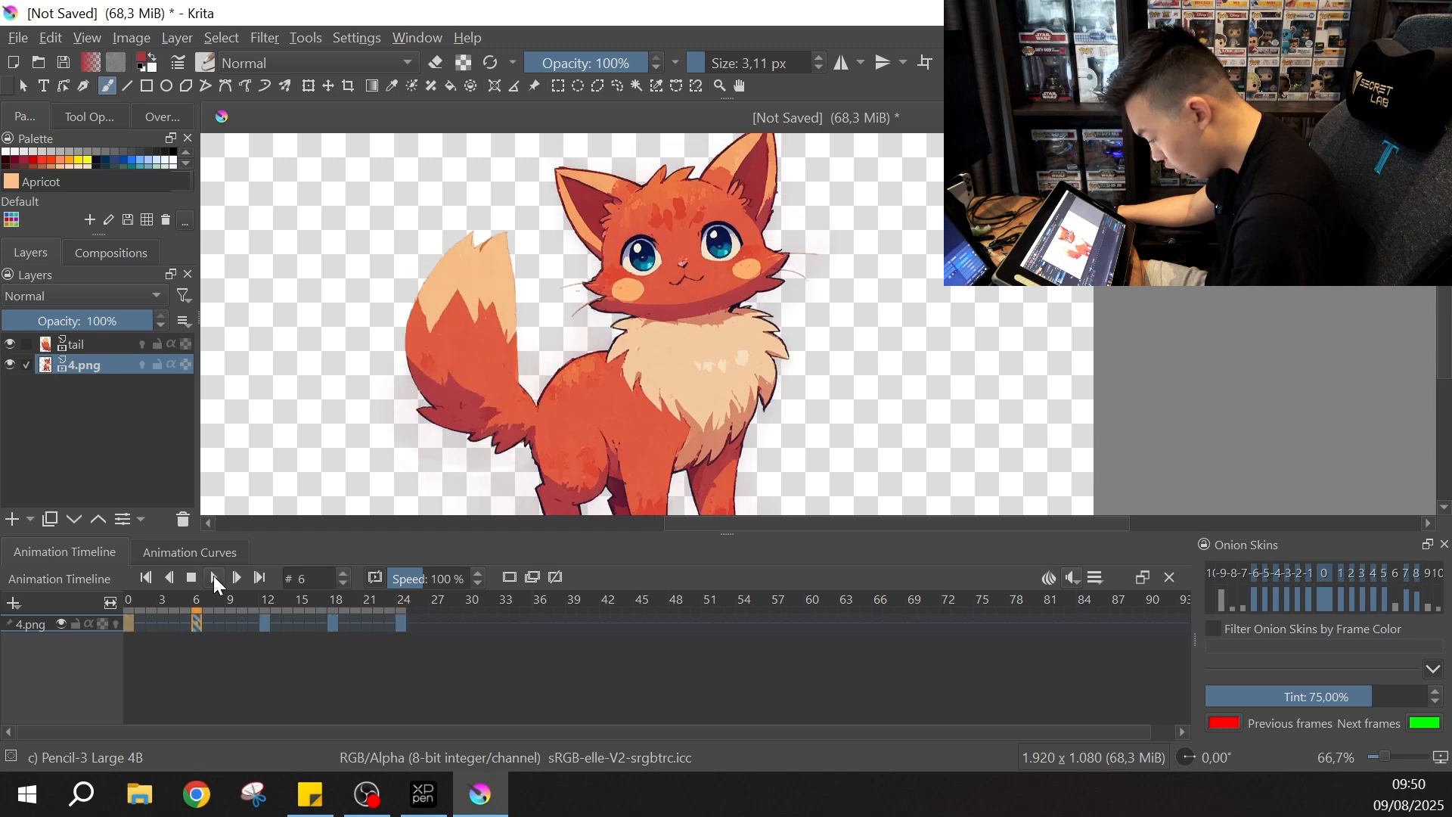
Step: Copy the tail layer's frame 0 keyframe and paste it at frame 12
left_click(81, 346)
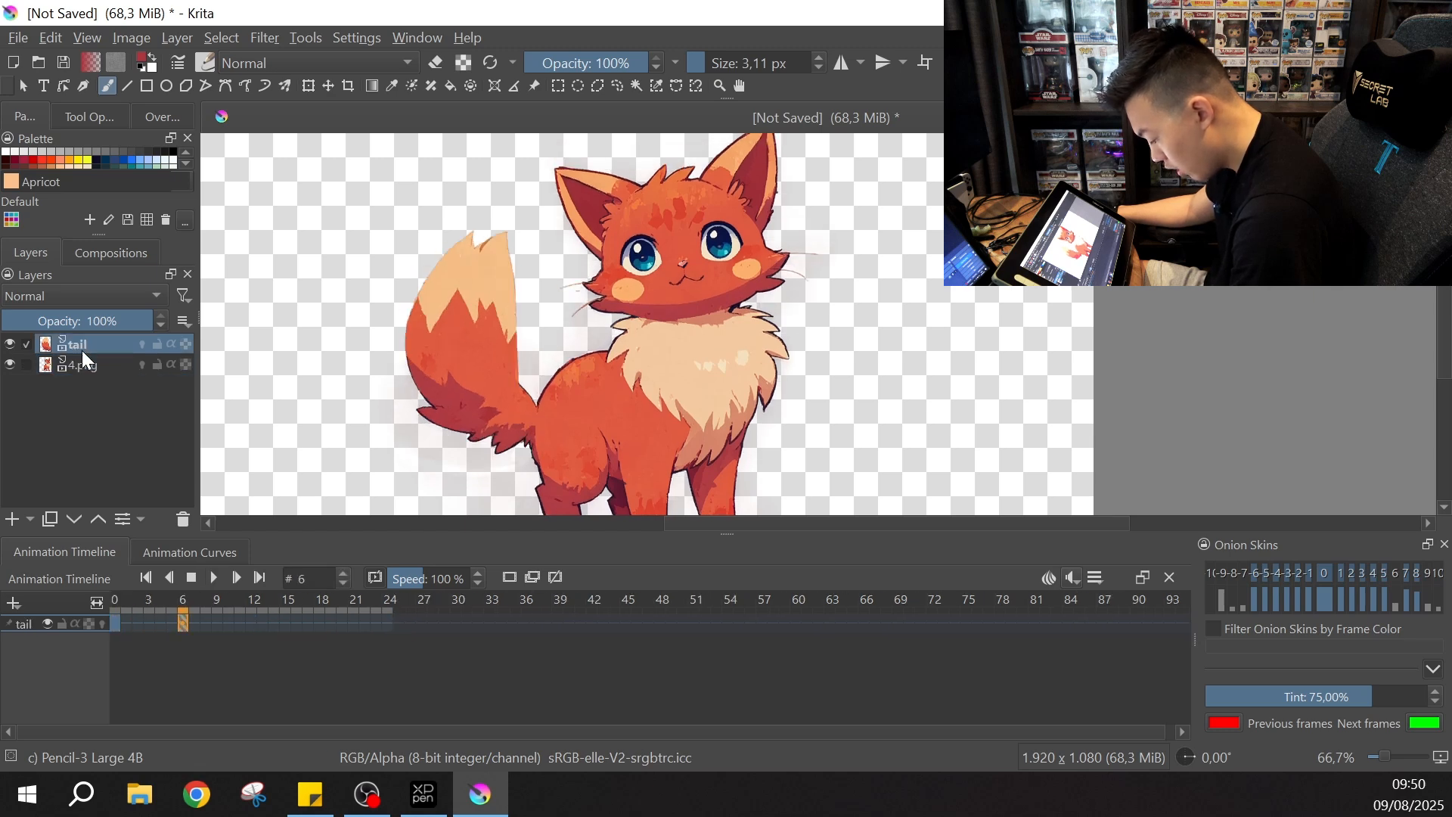
left_click(118, 621)
left_click(184, 623)
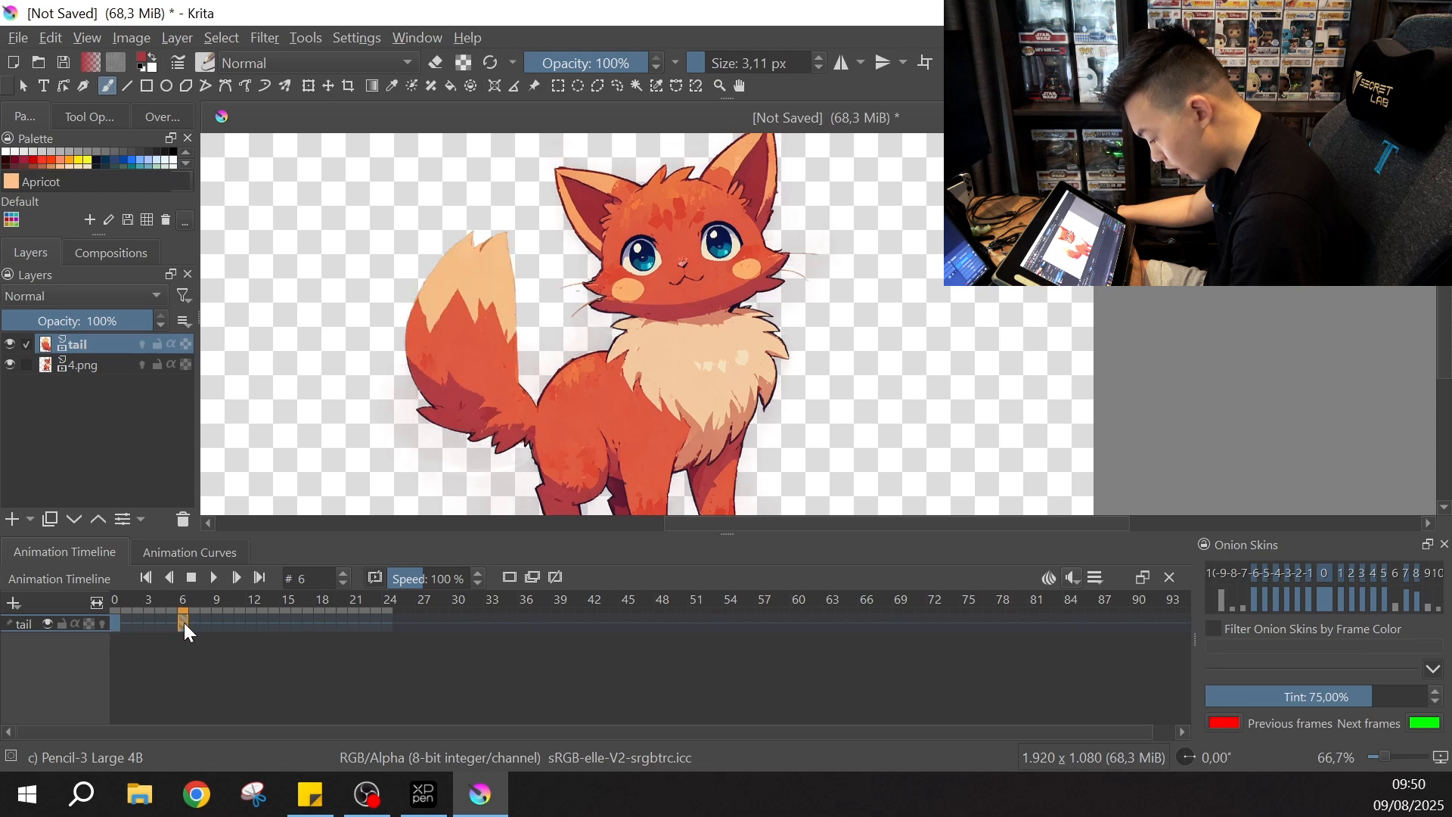
right_click(117, 620)
left_click(177, 476)
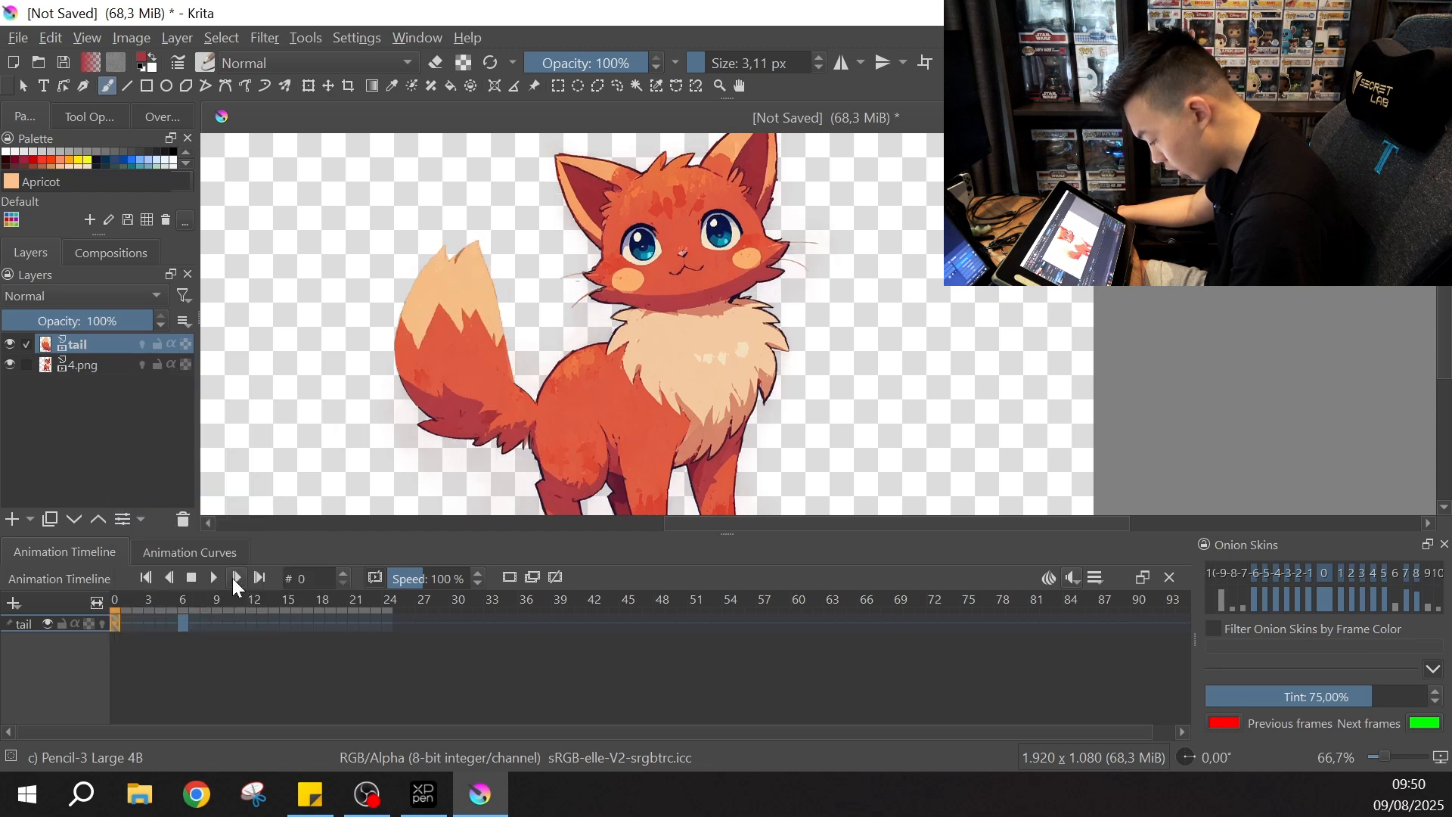
left_click(253, 624)
right_click(252, 624)
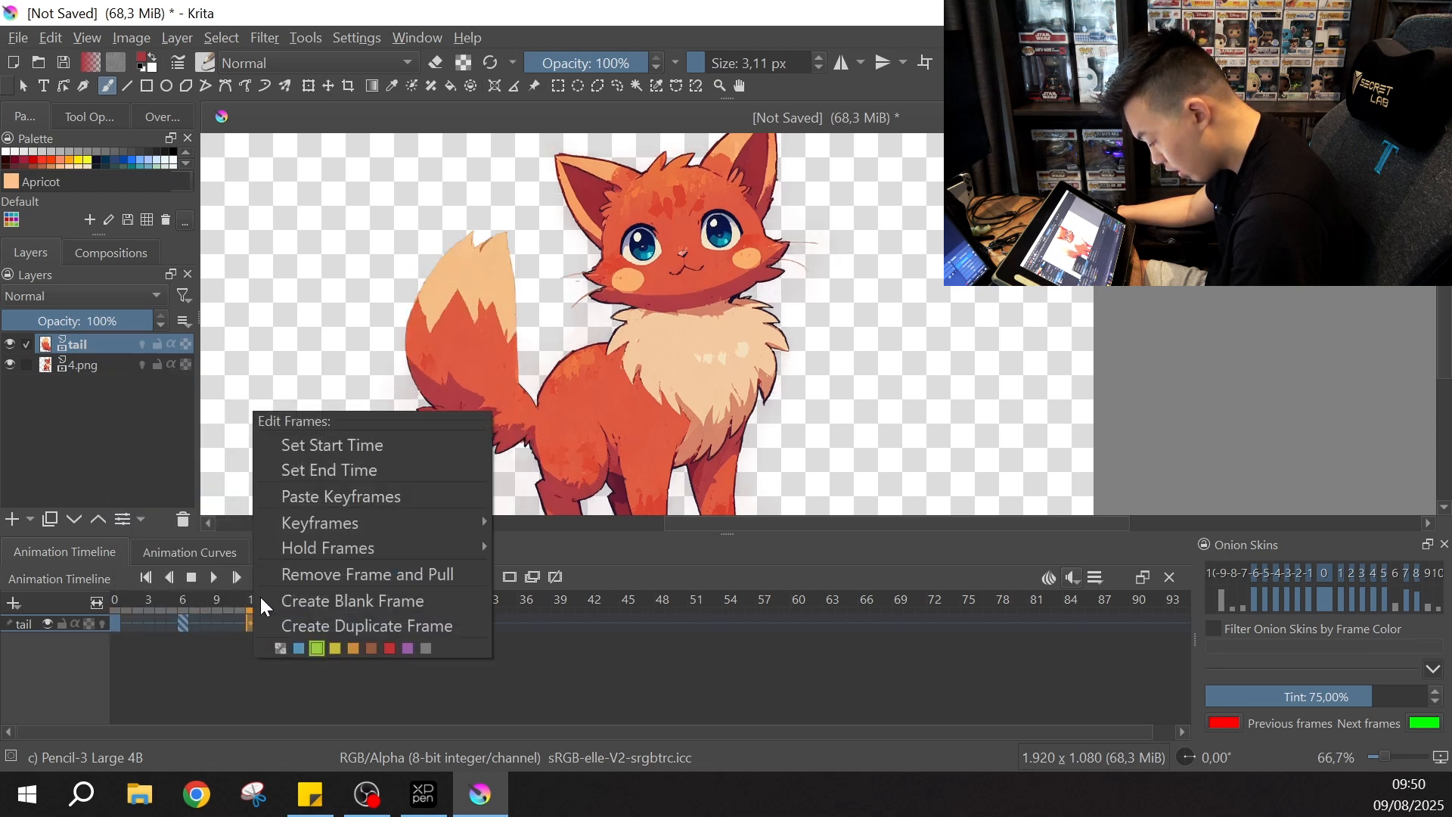
left_click(287, 499)
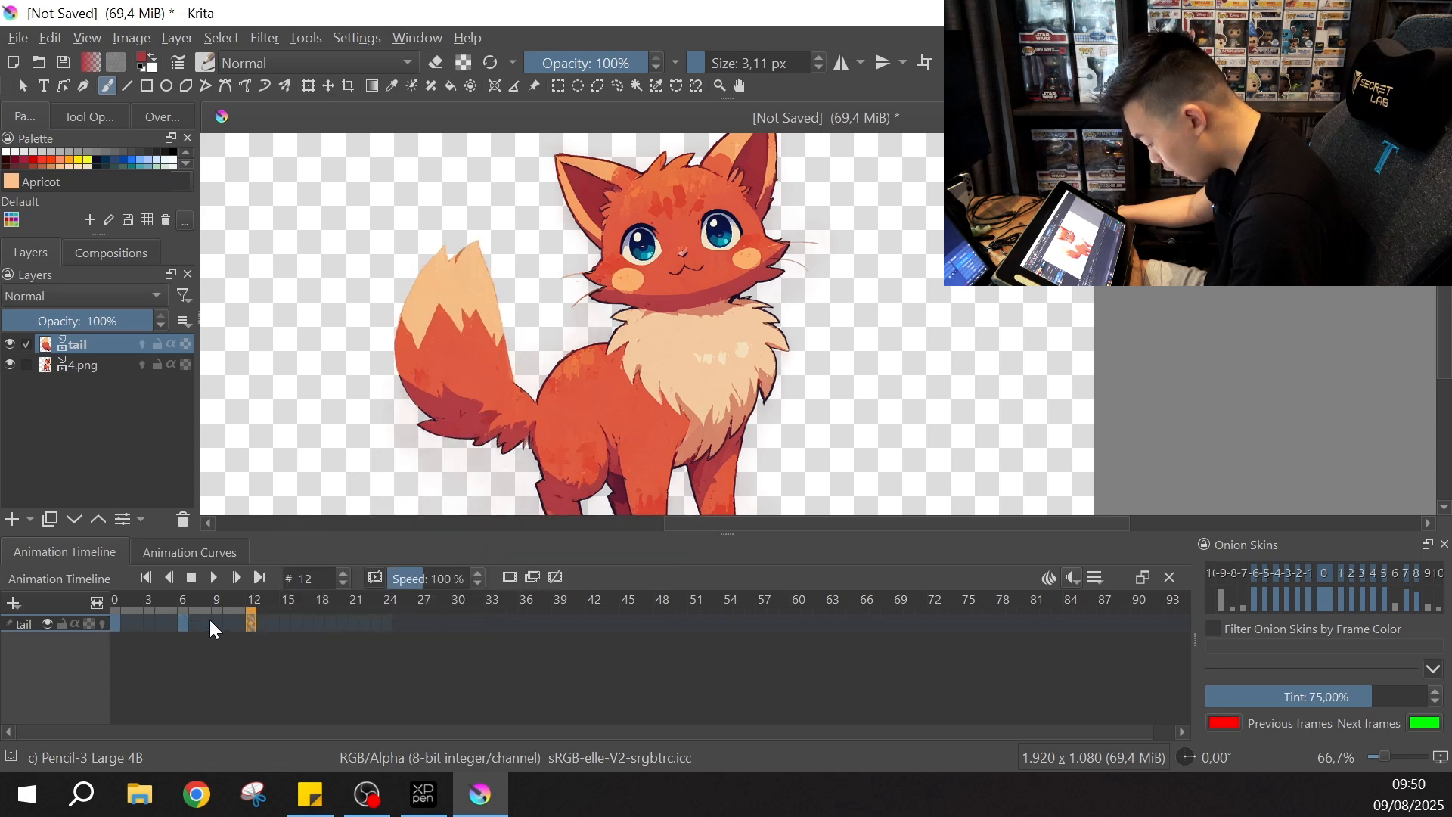
Step: At frame 18, rotate the tail counterclockwise, stretch it slightly taller and reposition its base against the hind body
left_click(182, 620)
left_click(255, 620)
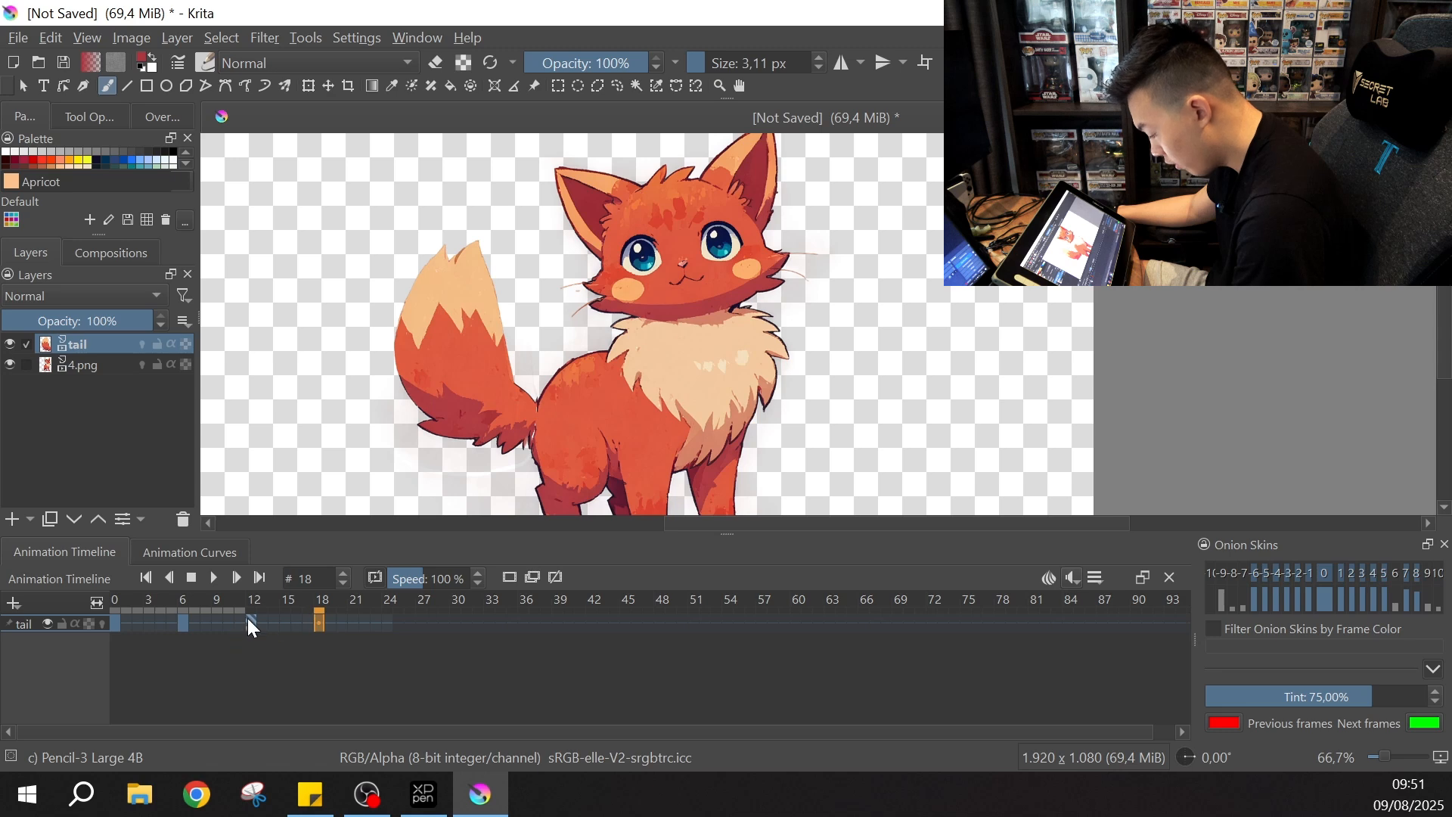
left_click(251, 622)
left_click(324, 622)
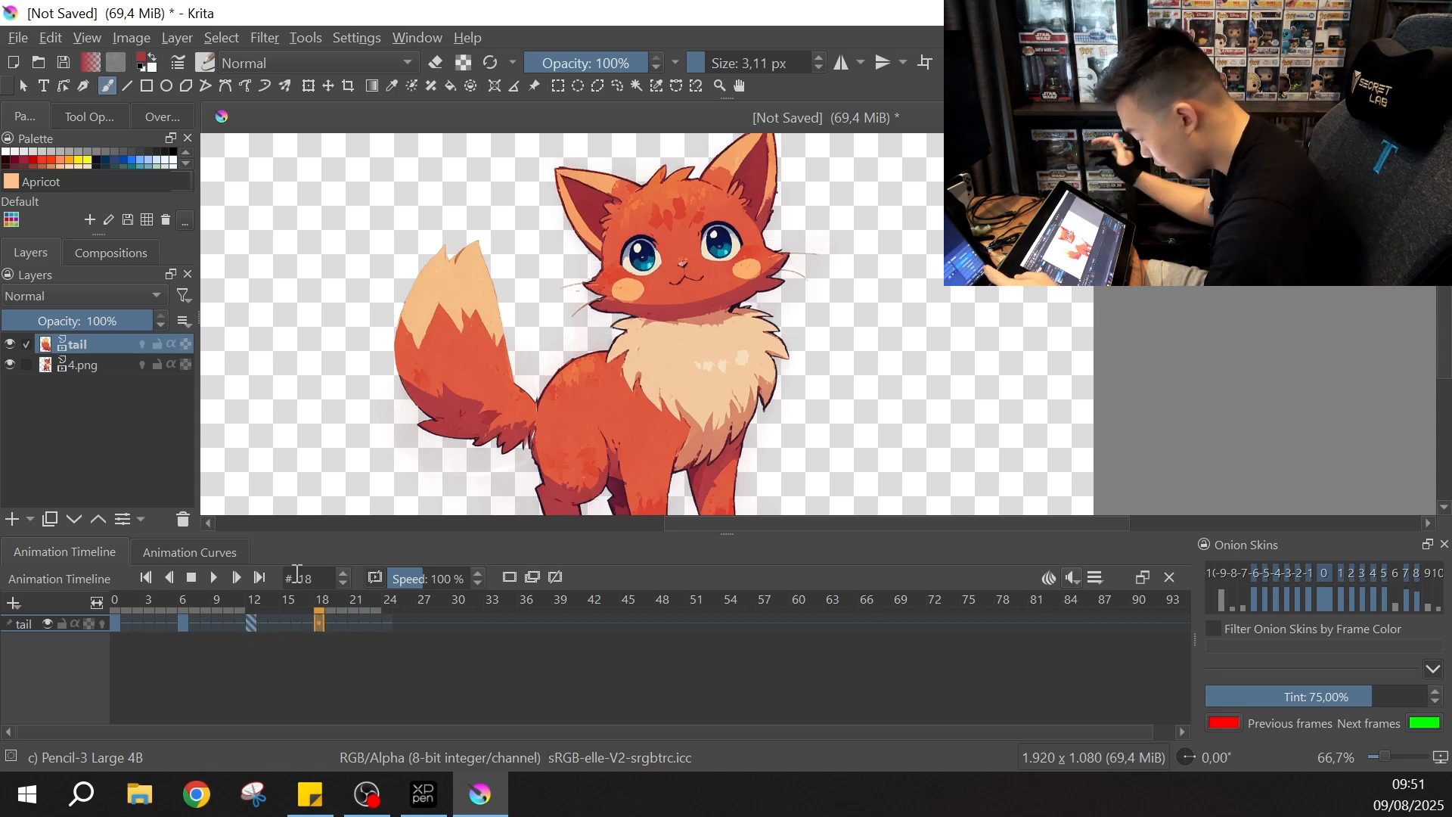
key("ctrl+t")
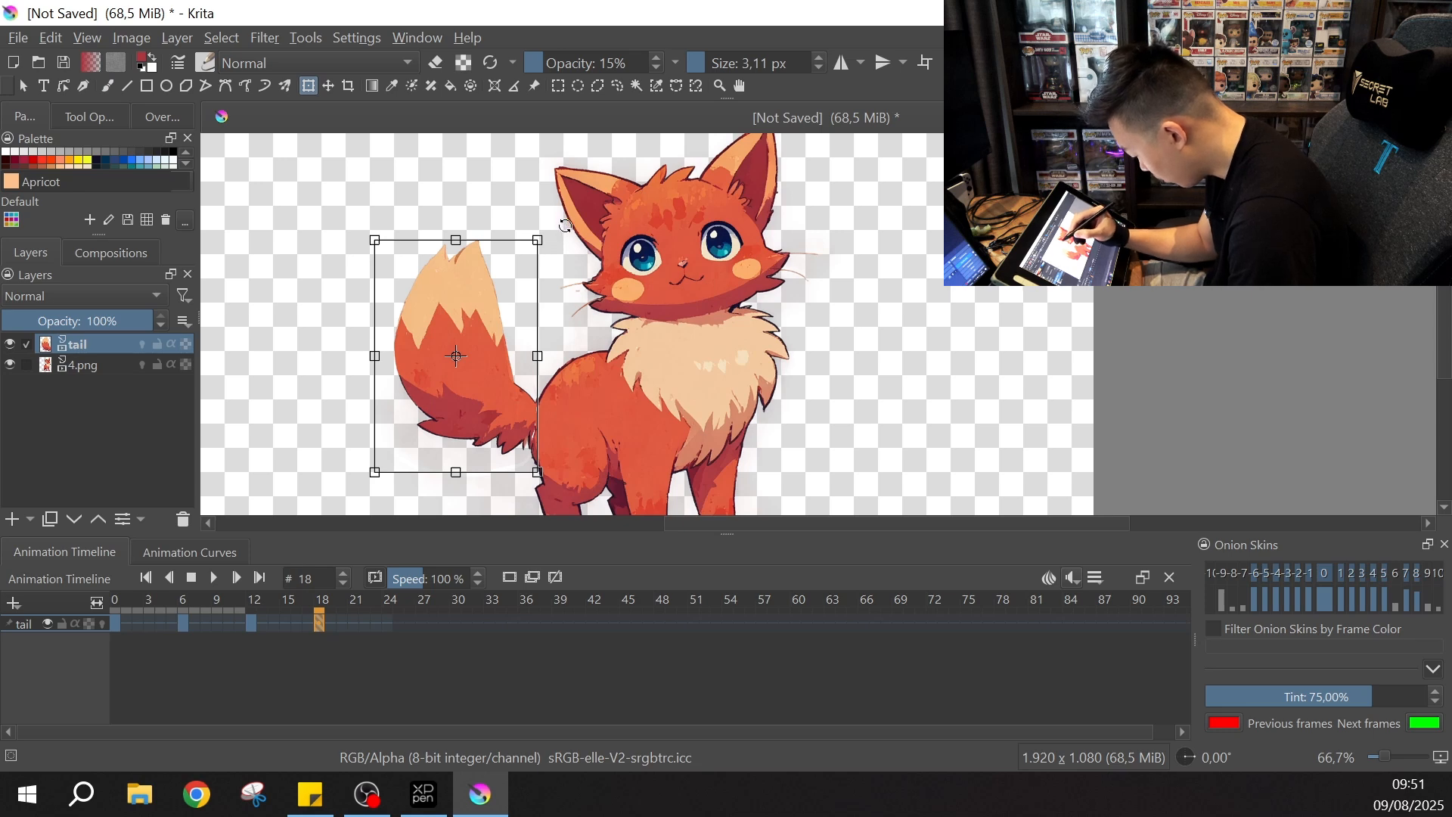
left_click_drag(564, 226, 543, 210)
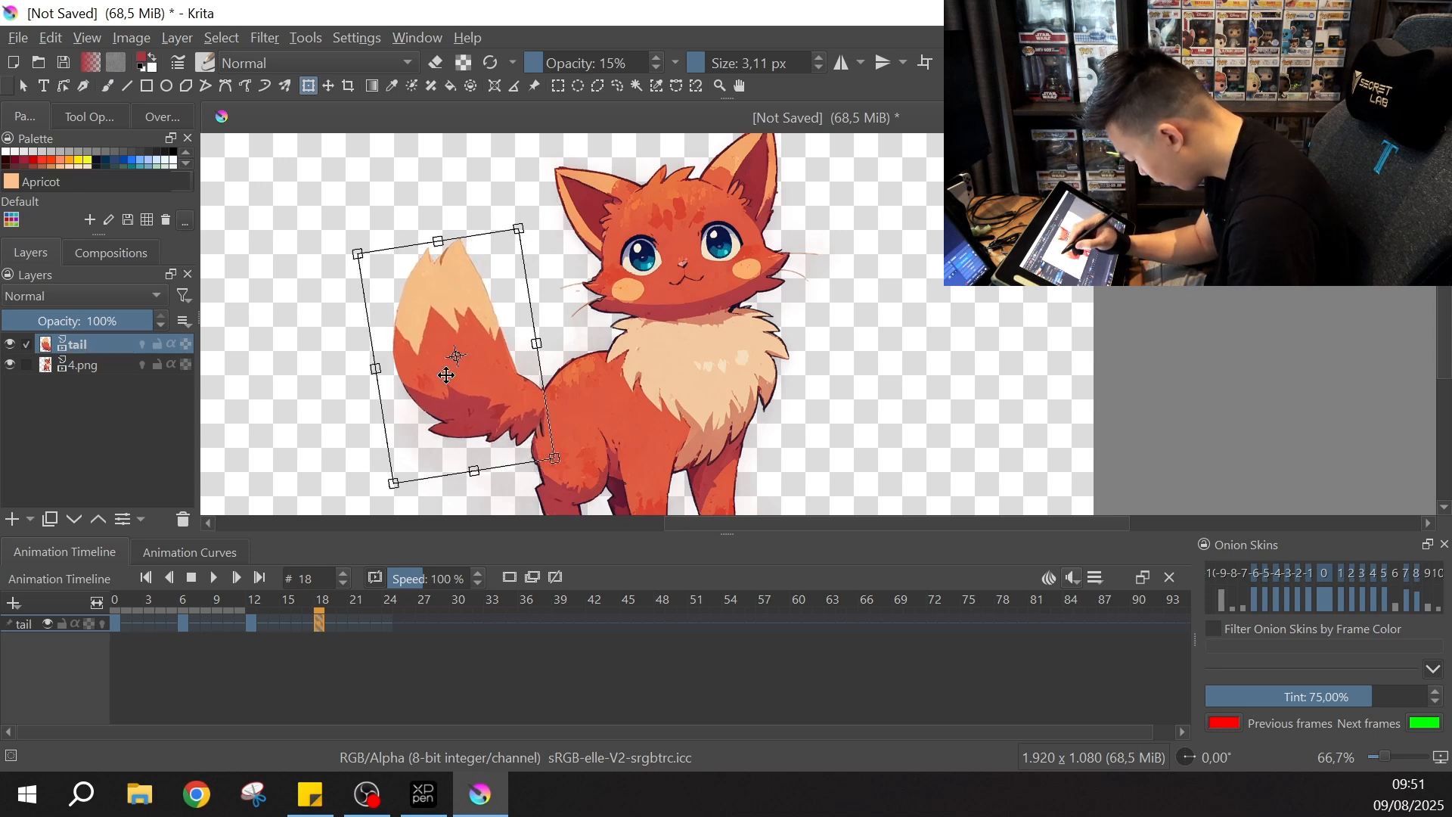
left_click_drag(355, 253, 350, 253)
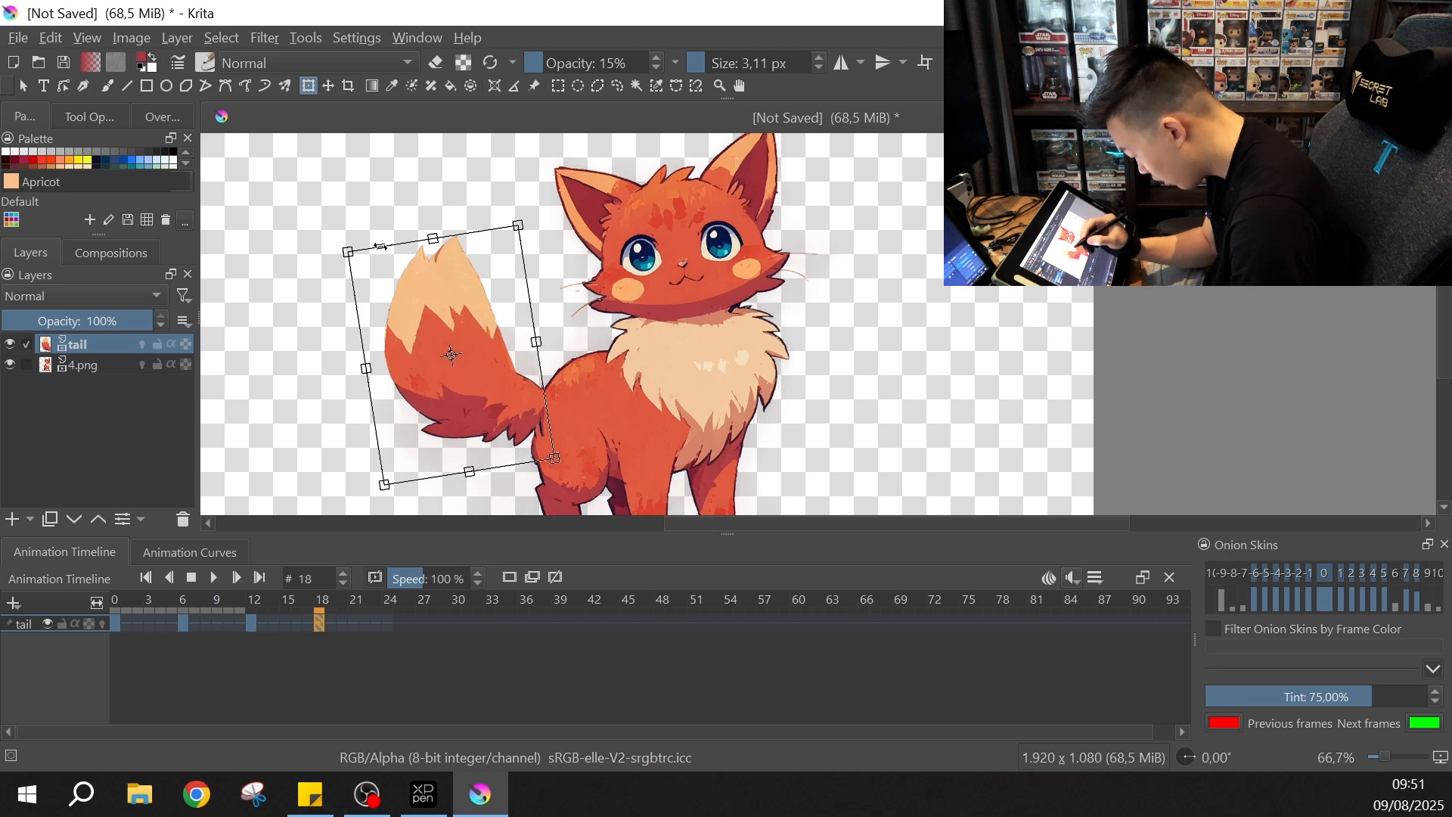
key("ctrl+z")
left_click_drag(437, 240, 435, 228)
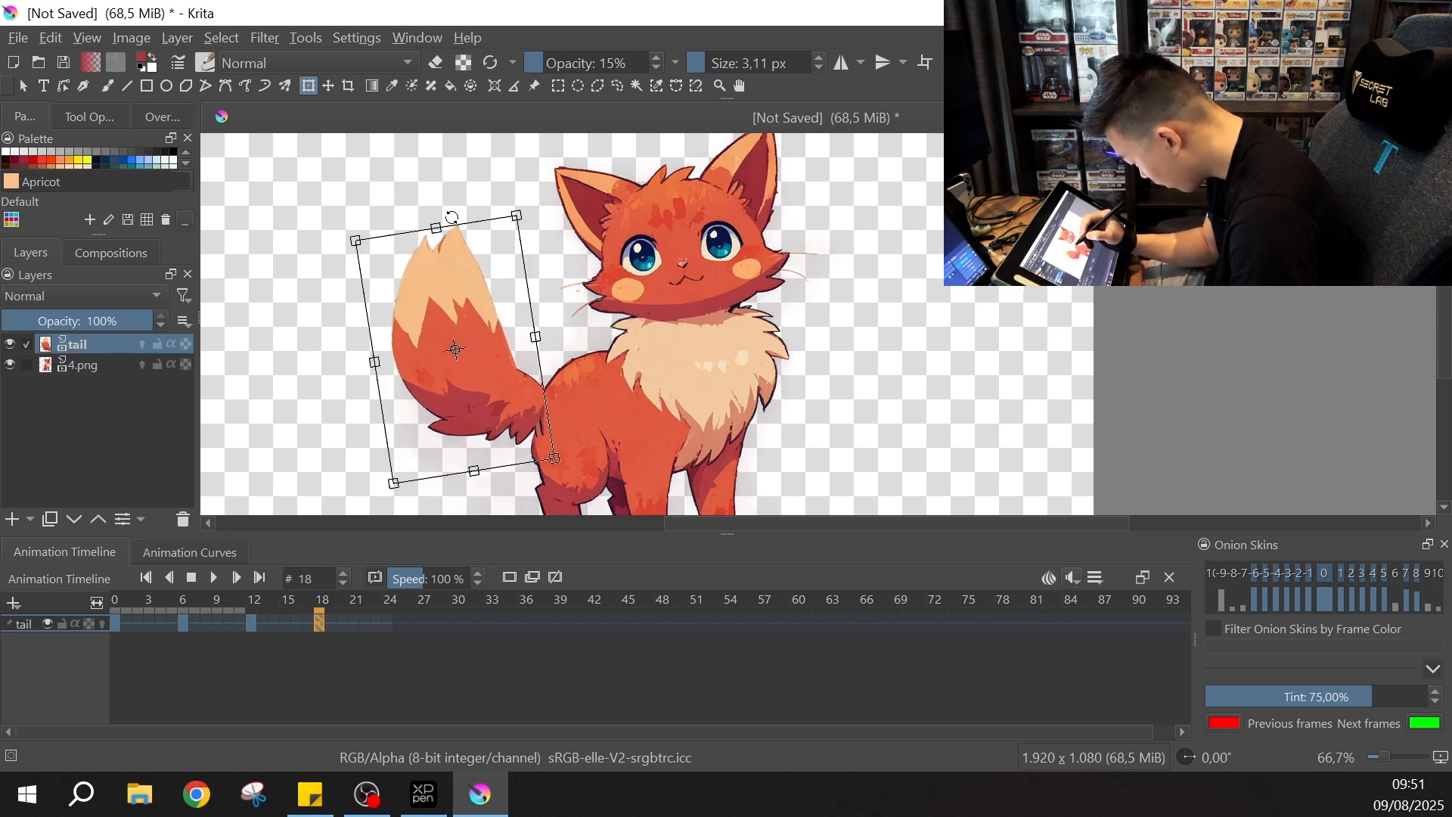
left_click_drag(581, 350, 582, 336)
left_click_drag(503, 410, 498, 433)
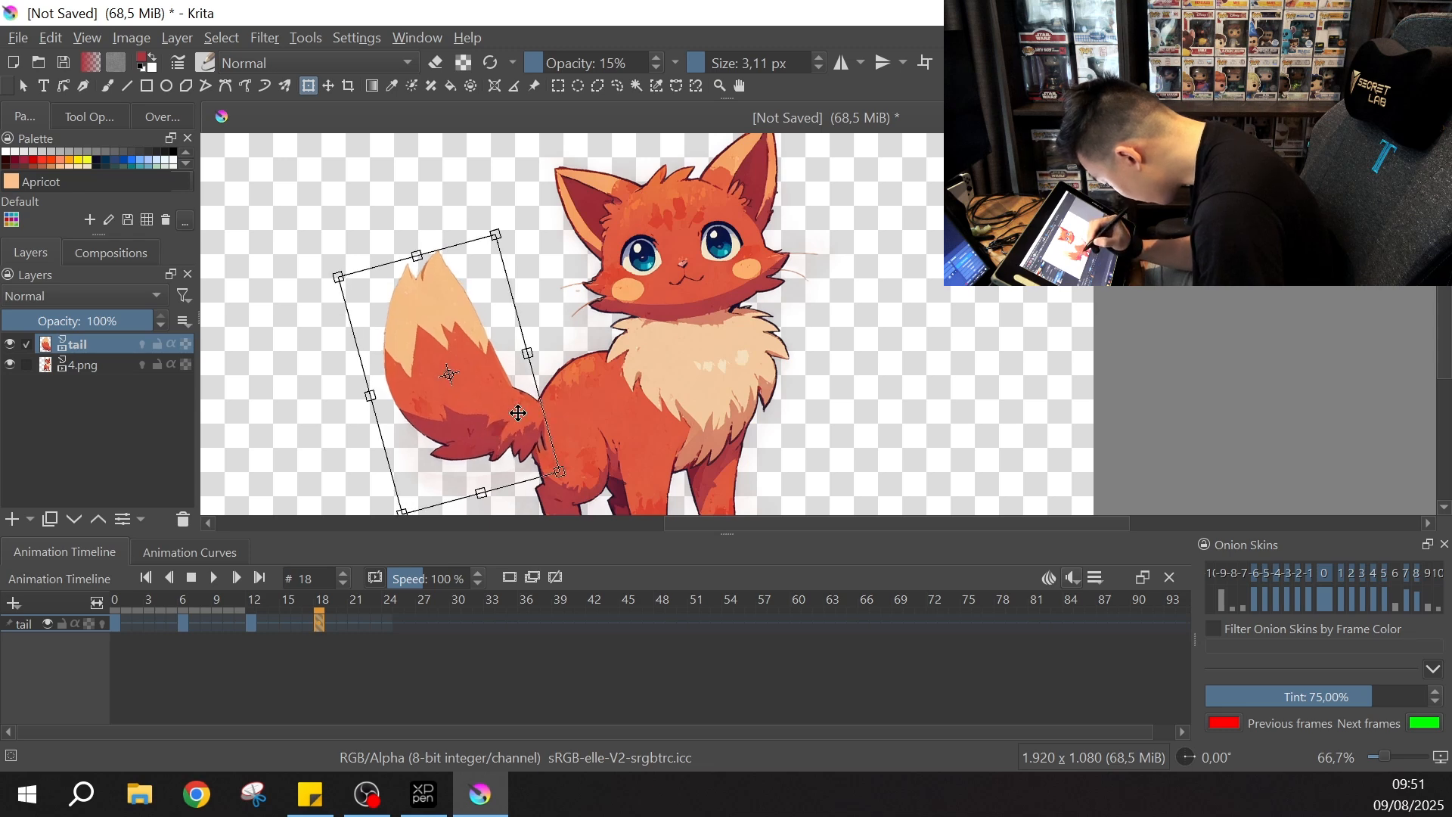
Step: Compare the tail poses at frames 6, 12 and 18
left_click(252, 625)
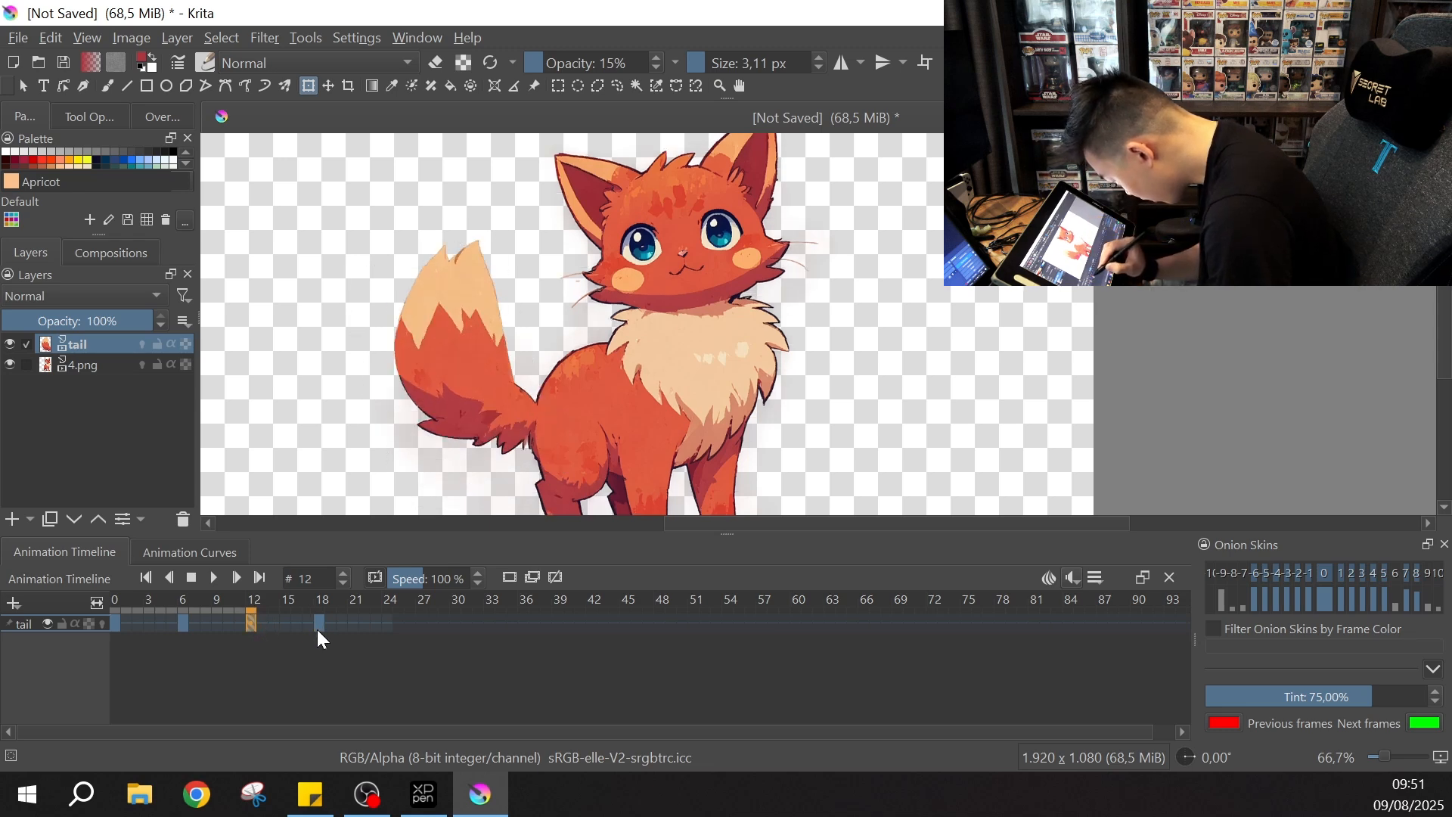
left_click(316, 623)
left_click(252, 625)
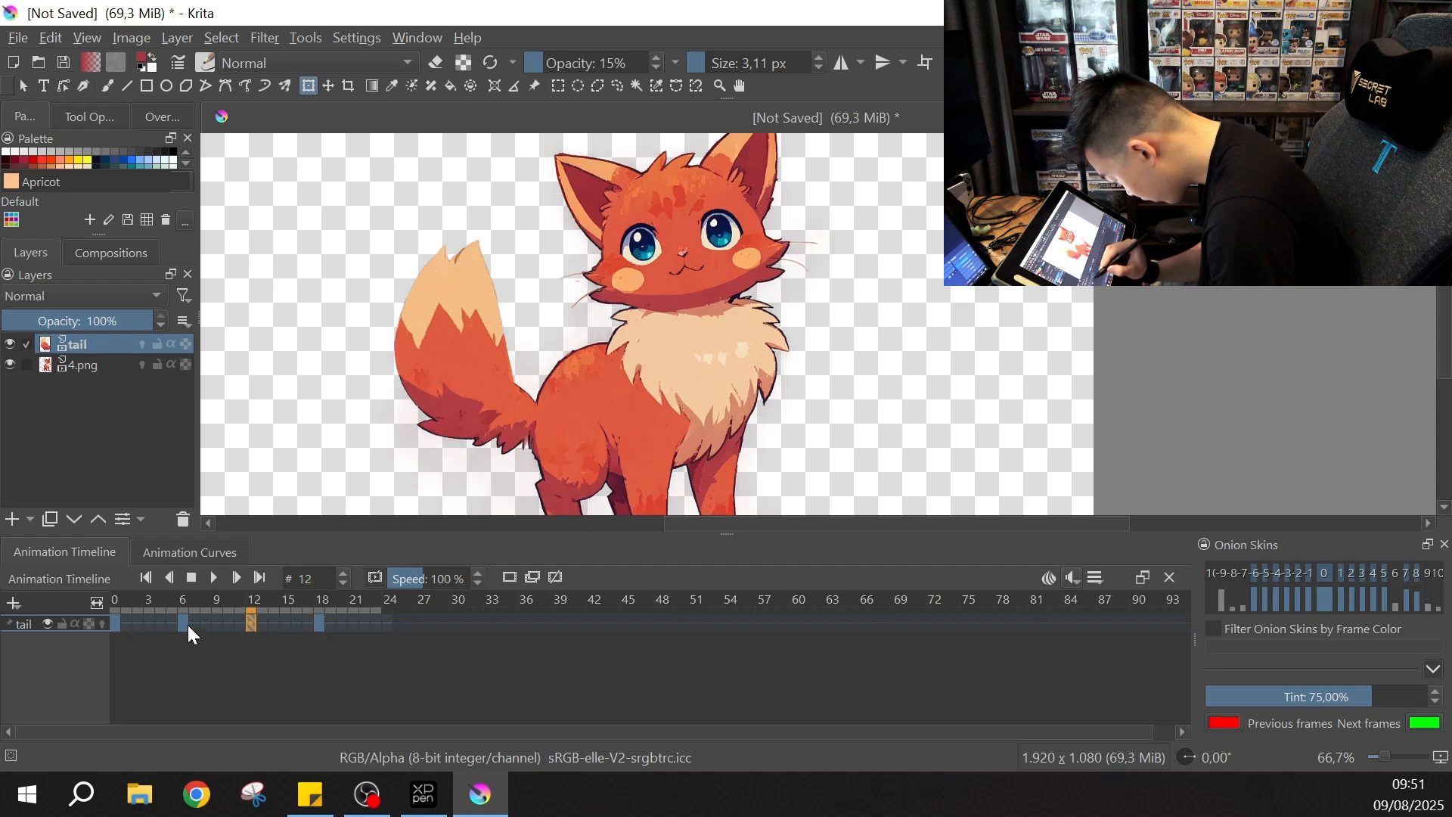
left_click(183, 623)
left_click(250, 625)
left_click(317, 624)
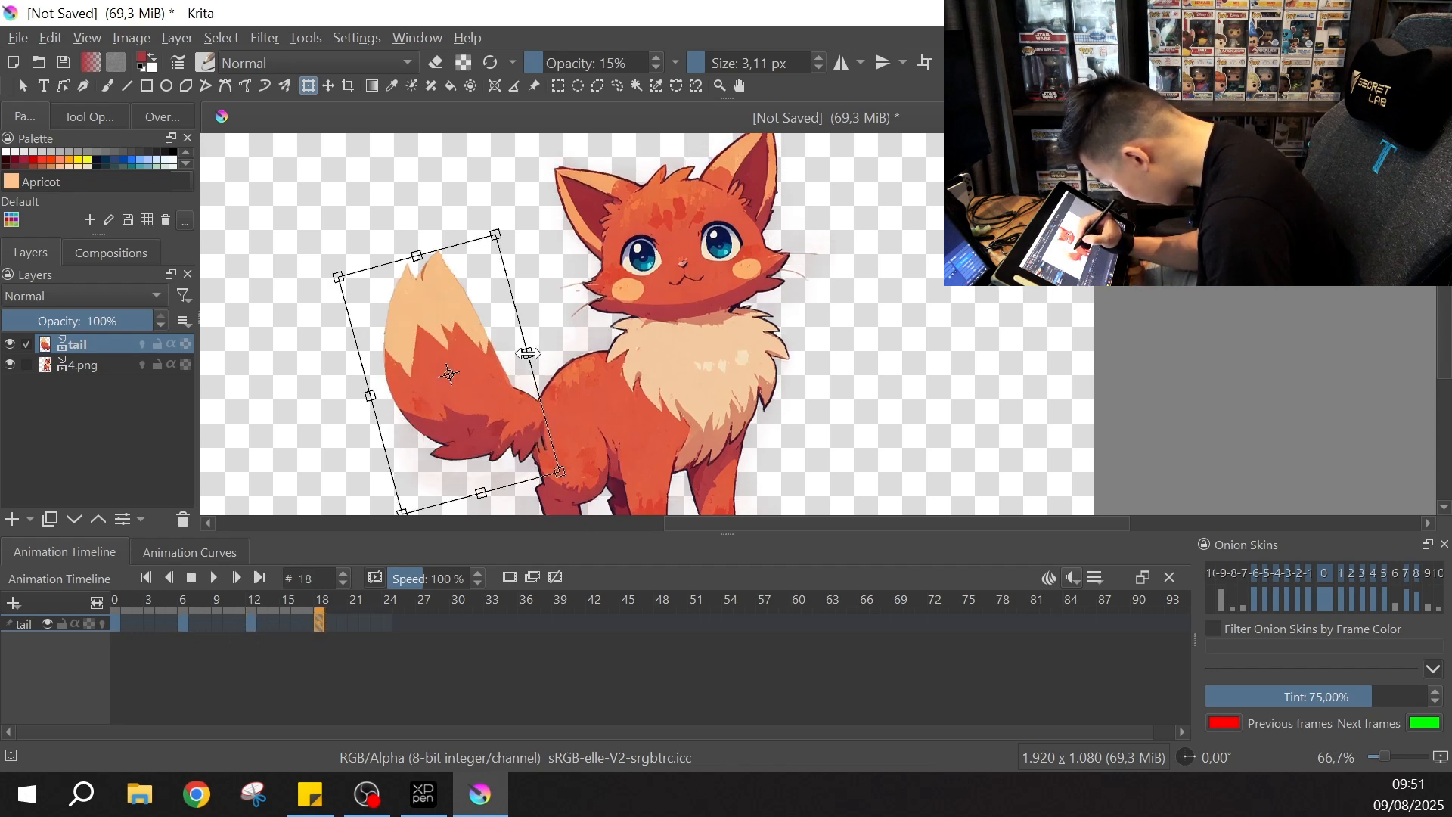
Step: Refine the frame 18 tail by narrowing it slightly, rotating it a little clockwise and nudging it, and compare it with frame 12
left_click_drag(528, 353, 524, 355)
left_click_drag(547, 225, 554, 230)
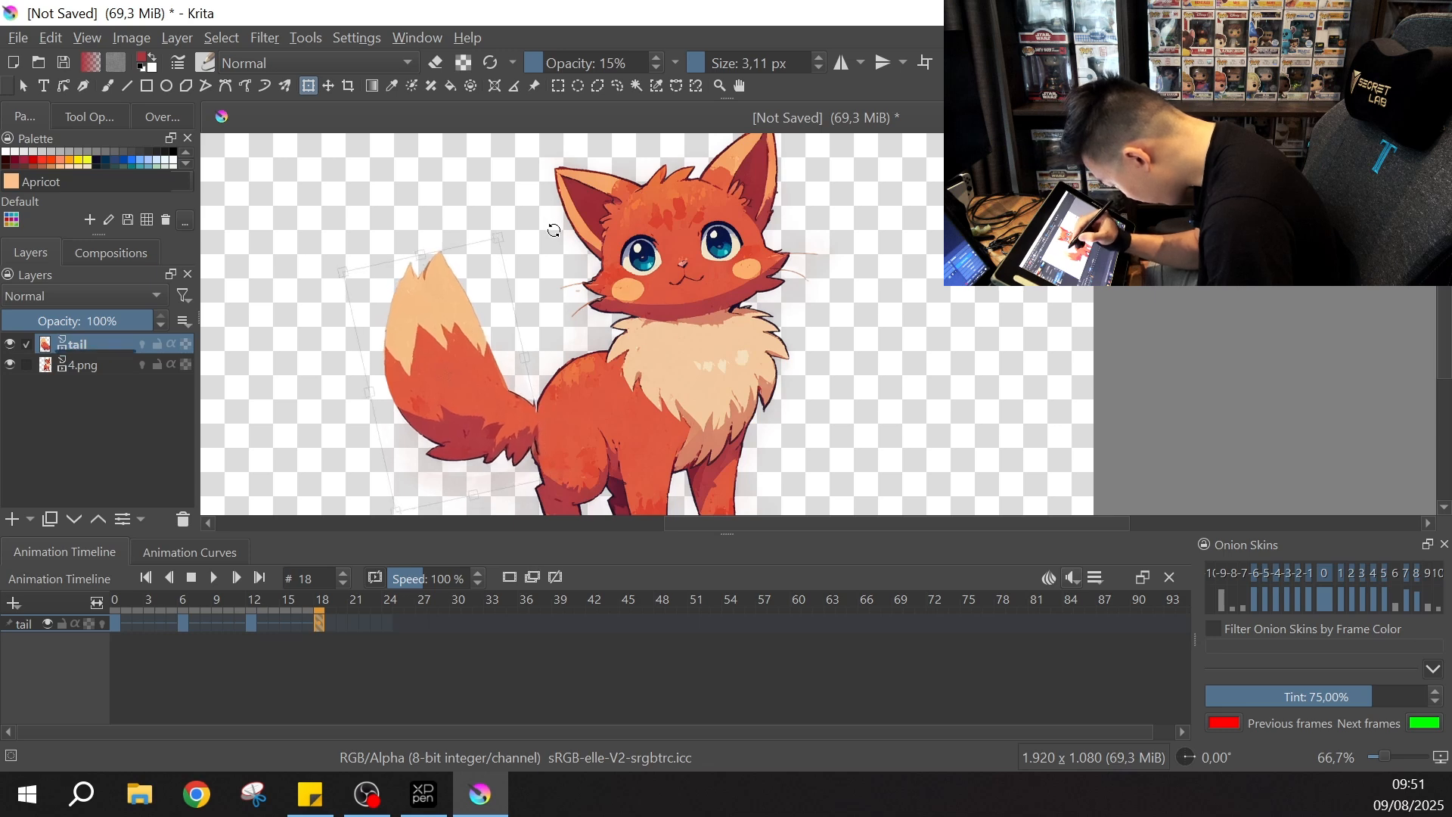
left_click_drag(473, 297, 477, 301)
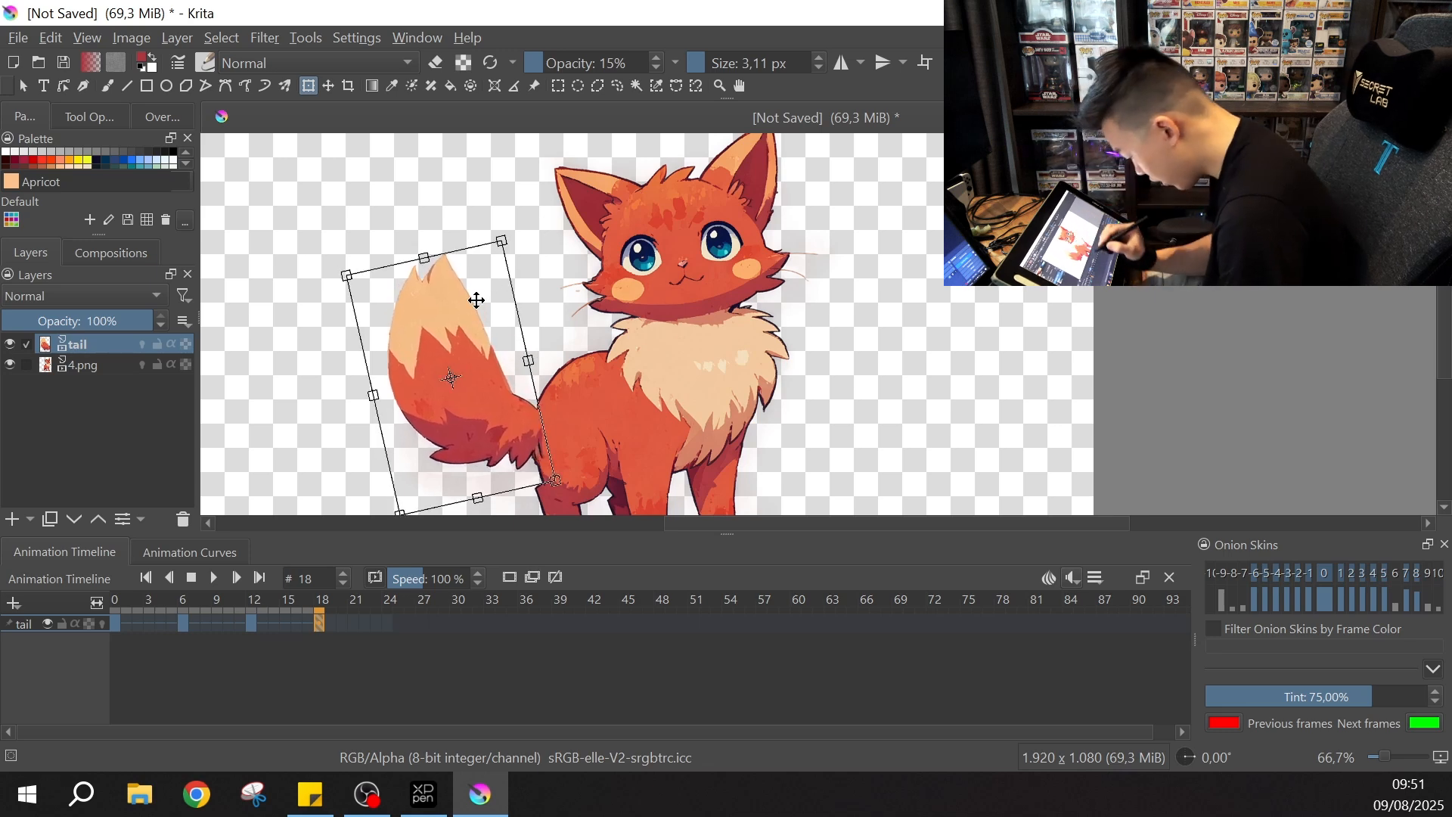
left_click(252, 623)
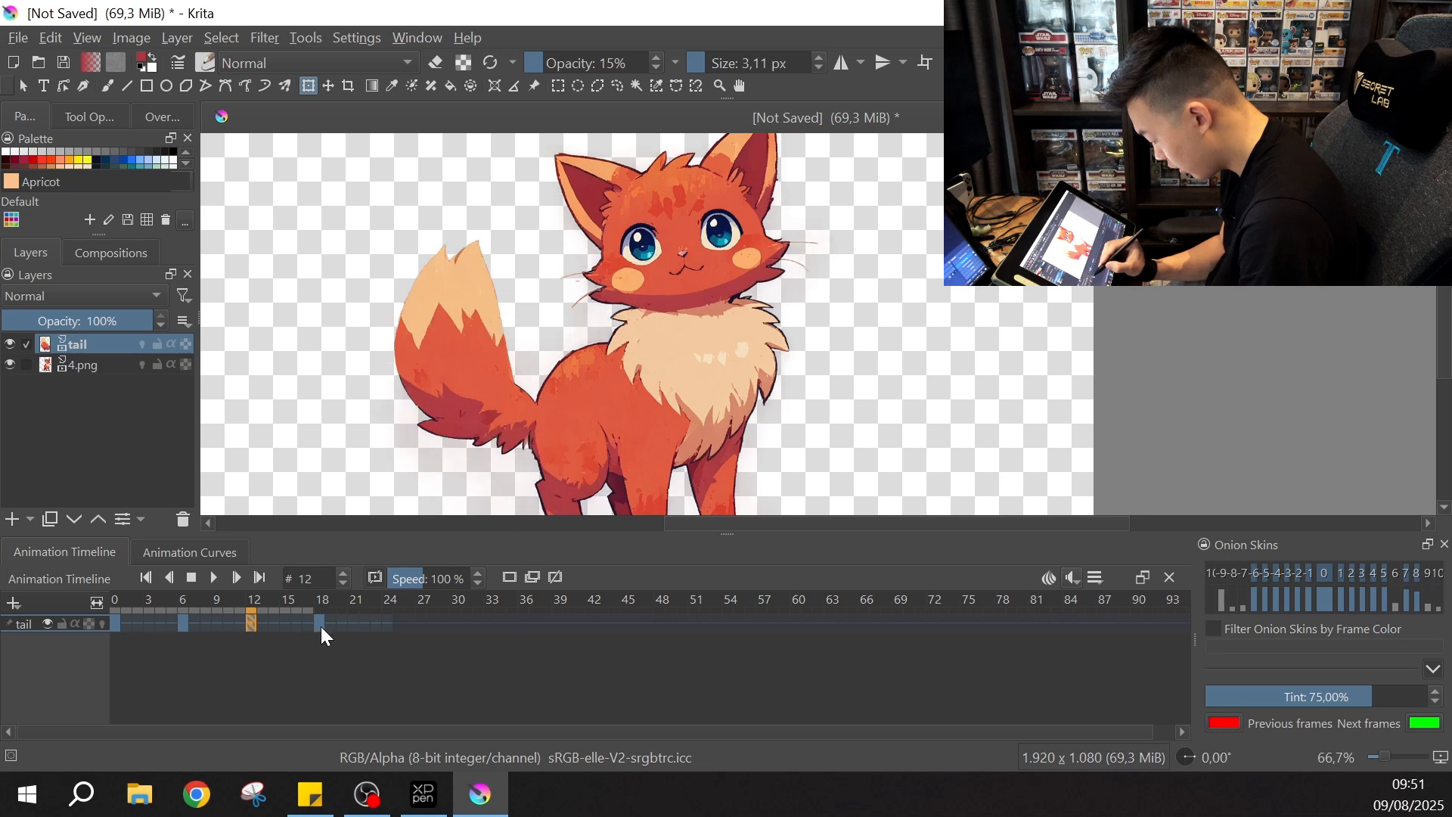
left_click(319, 625)
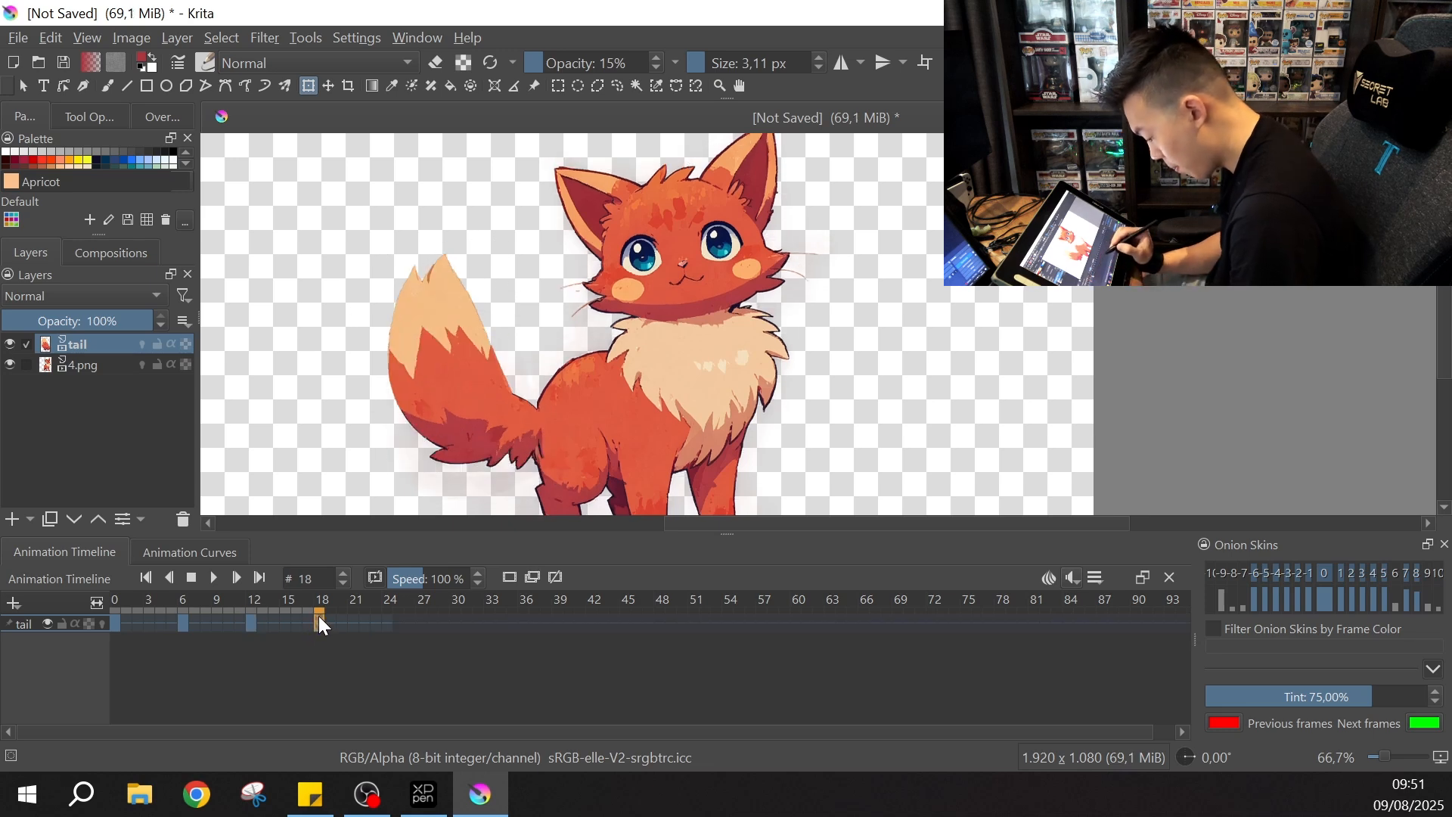
Step: Erase the stray dark outline at the tail's base on frame 18 with a full-opacity eraser, and compare the result with frame 12
key("ctrl+equal")
key("ctrl+equal")
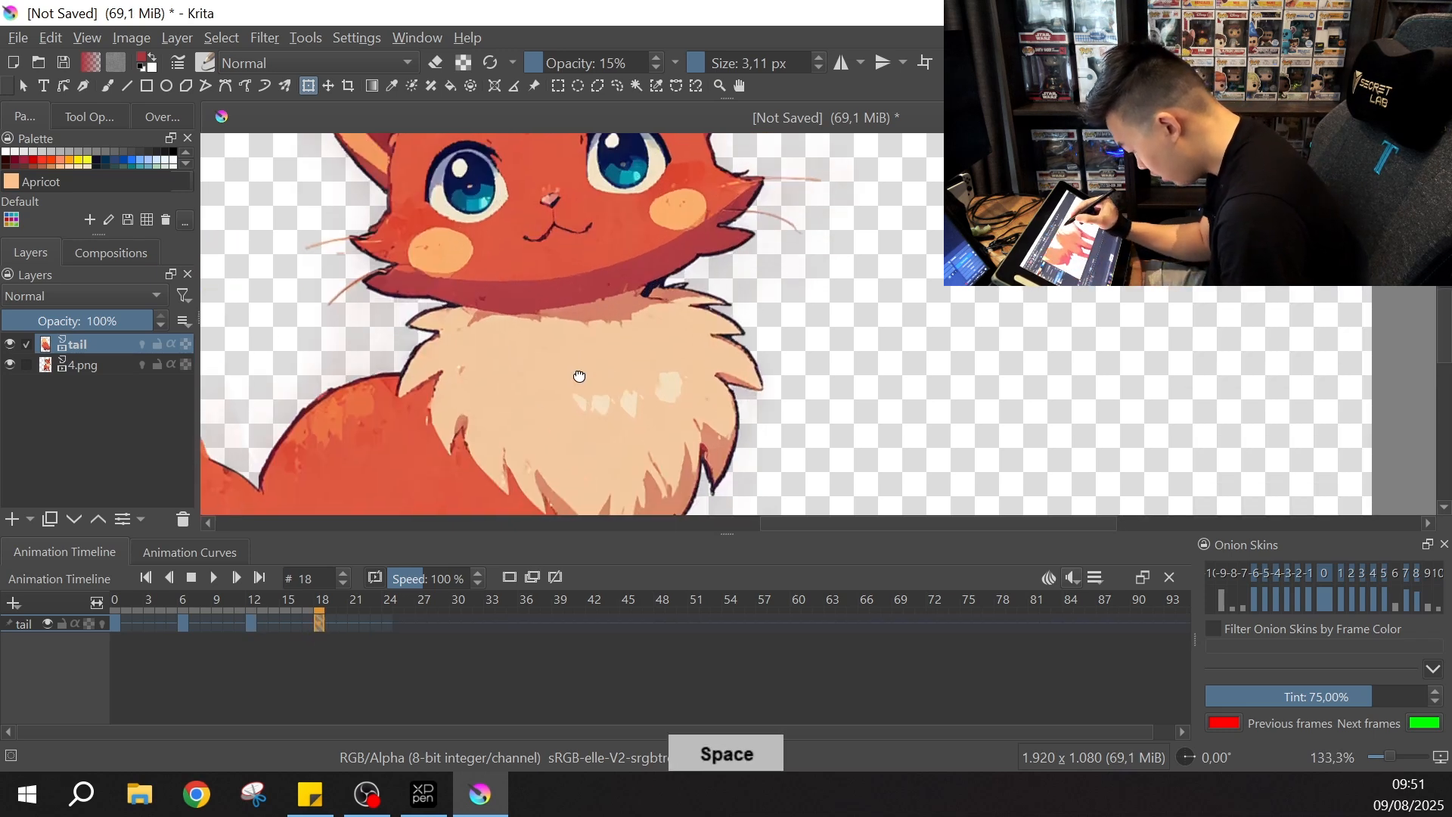
left_click_drag(577, 378, 782, 178)
key("ctrl+equal")
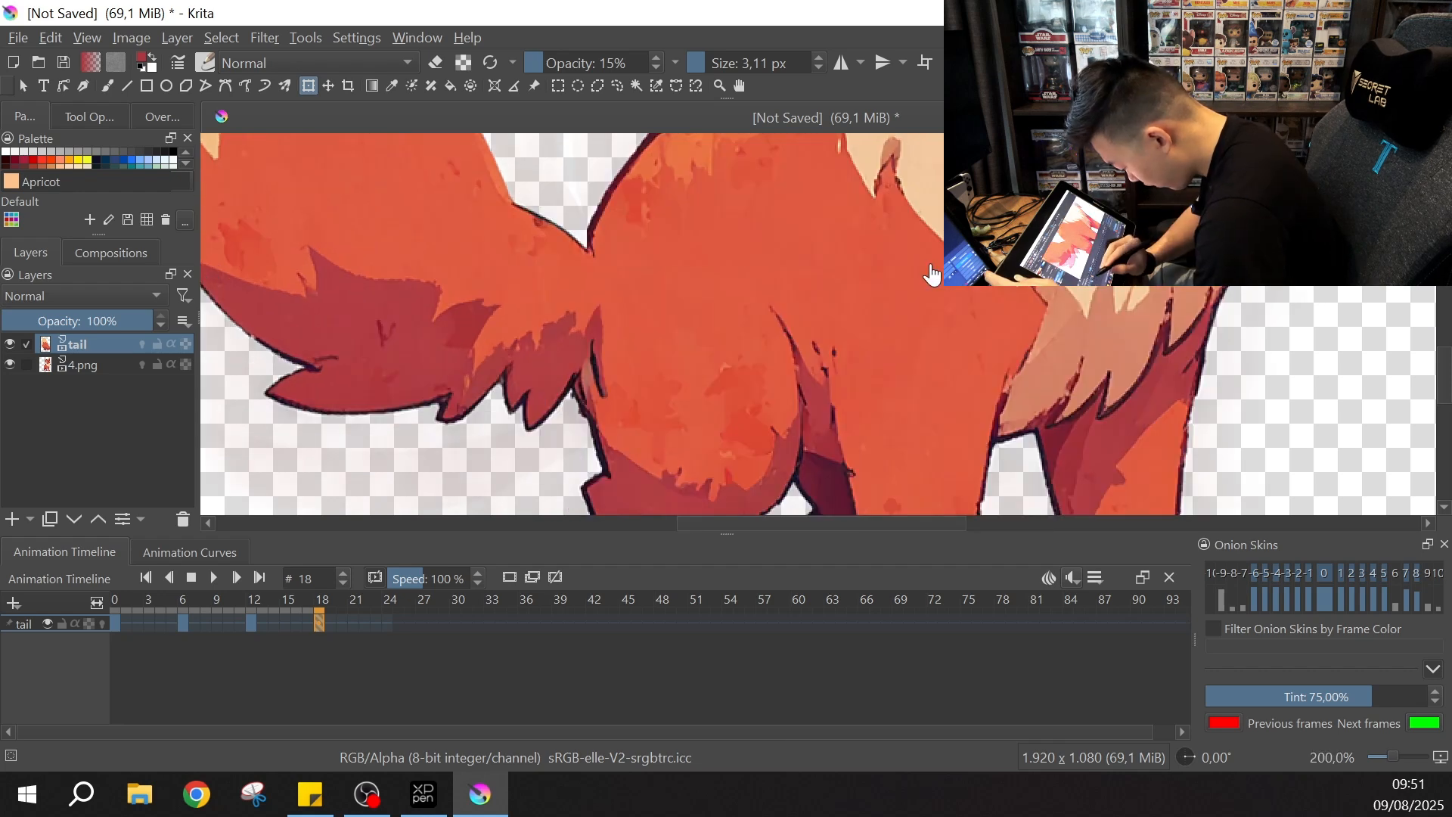
left_click(252, 620)
left_click(319, 623)
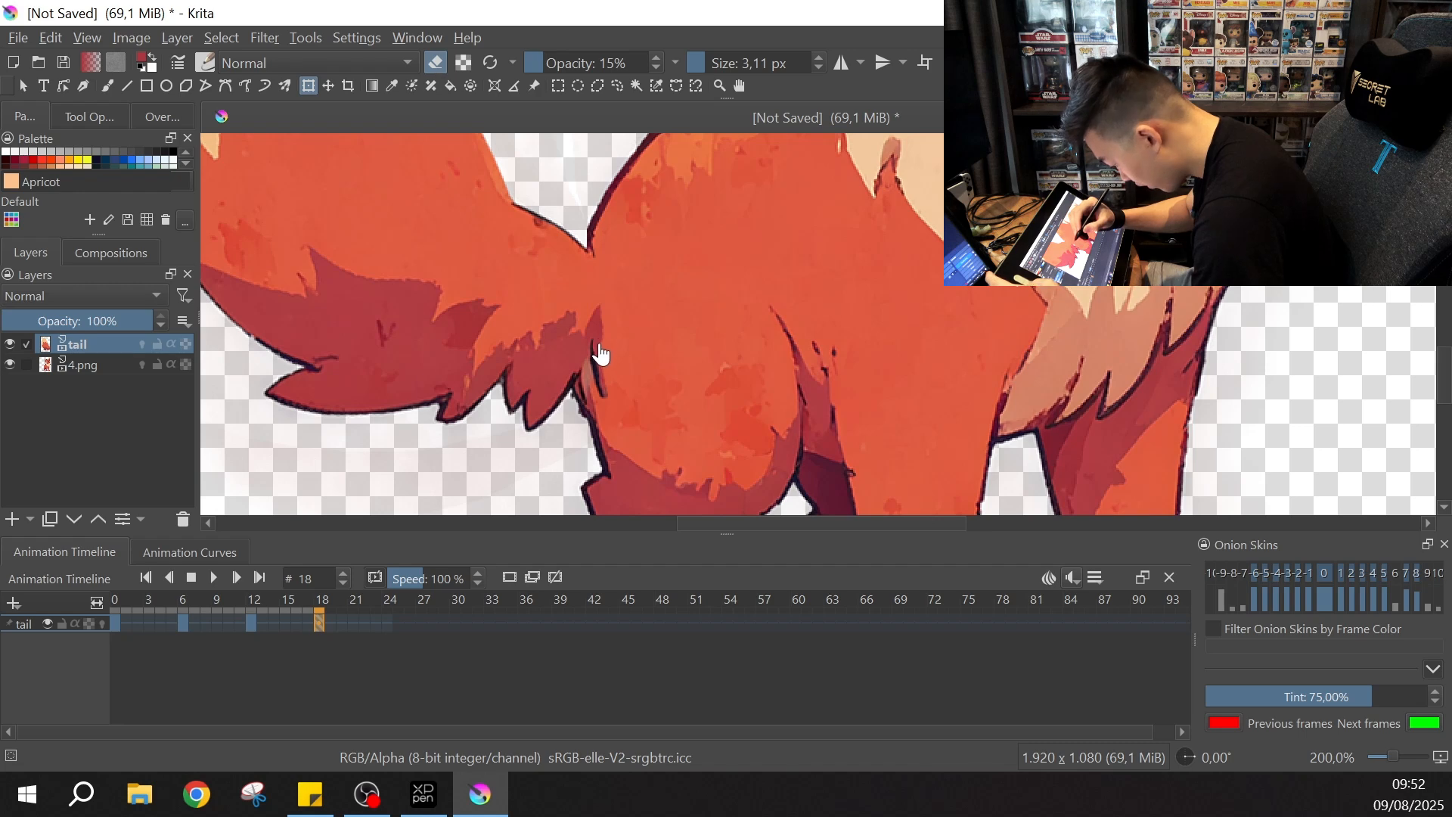
key("b")
left_click(708, 64)
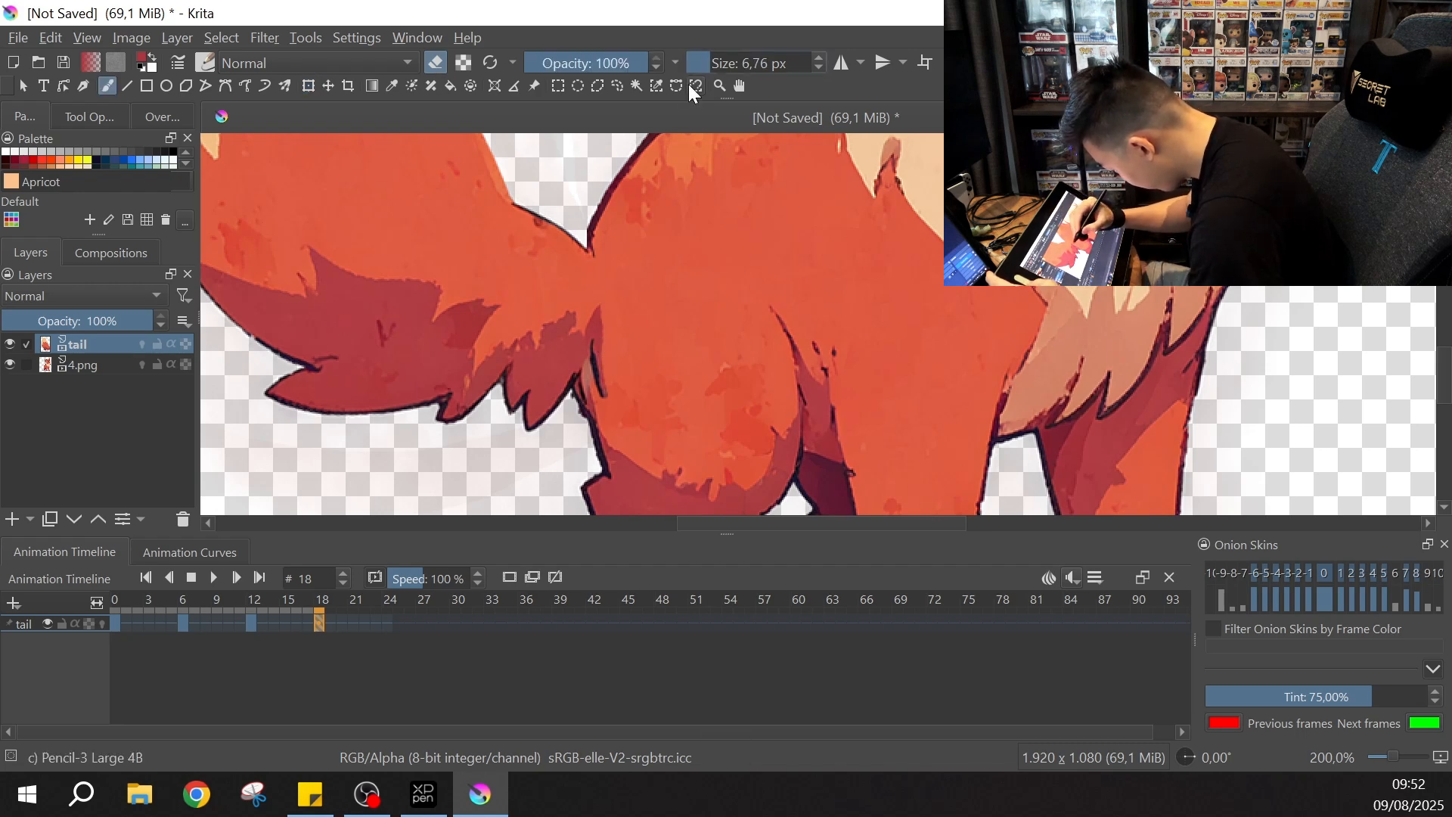
left_click_drag(601, 333, 603, 369)
left_click(719, 63)
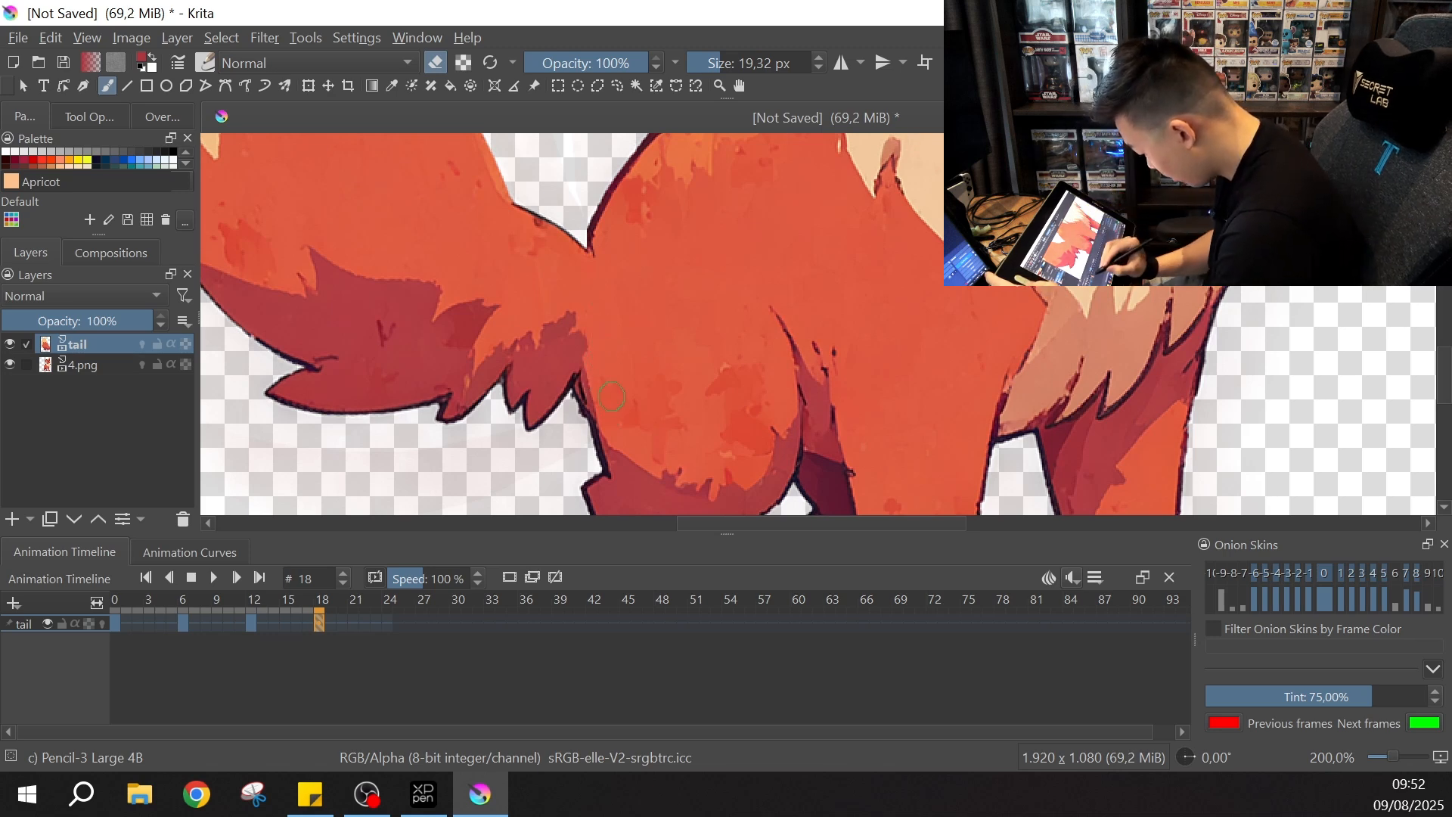
left_click(254, 620)
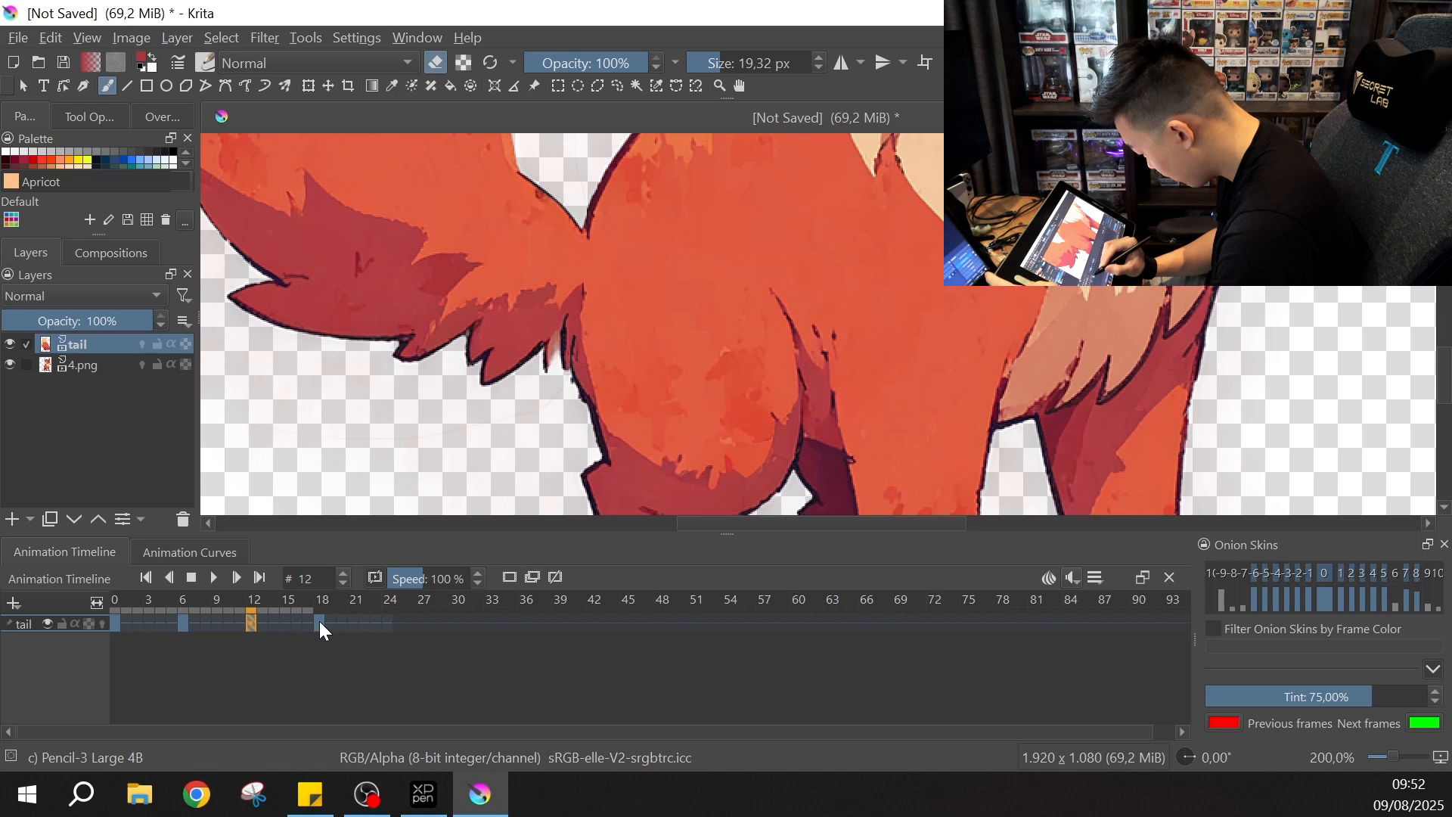
left_click(319, 621)
left_click(253, 621)
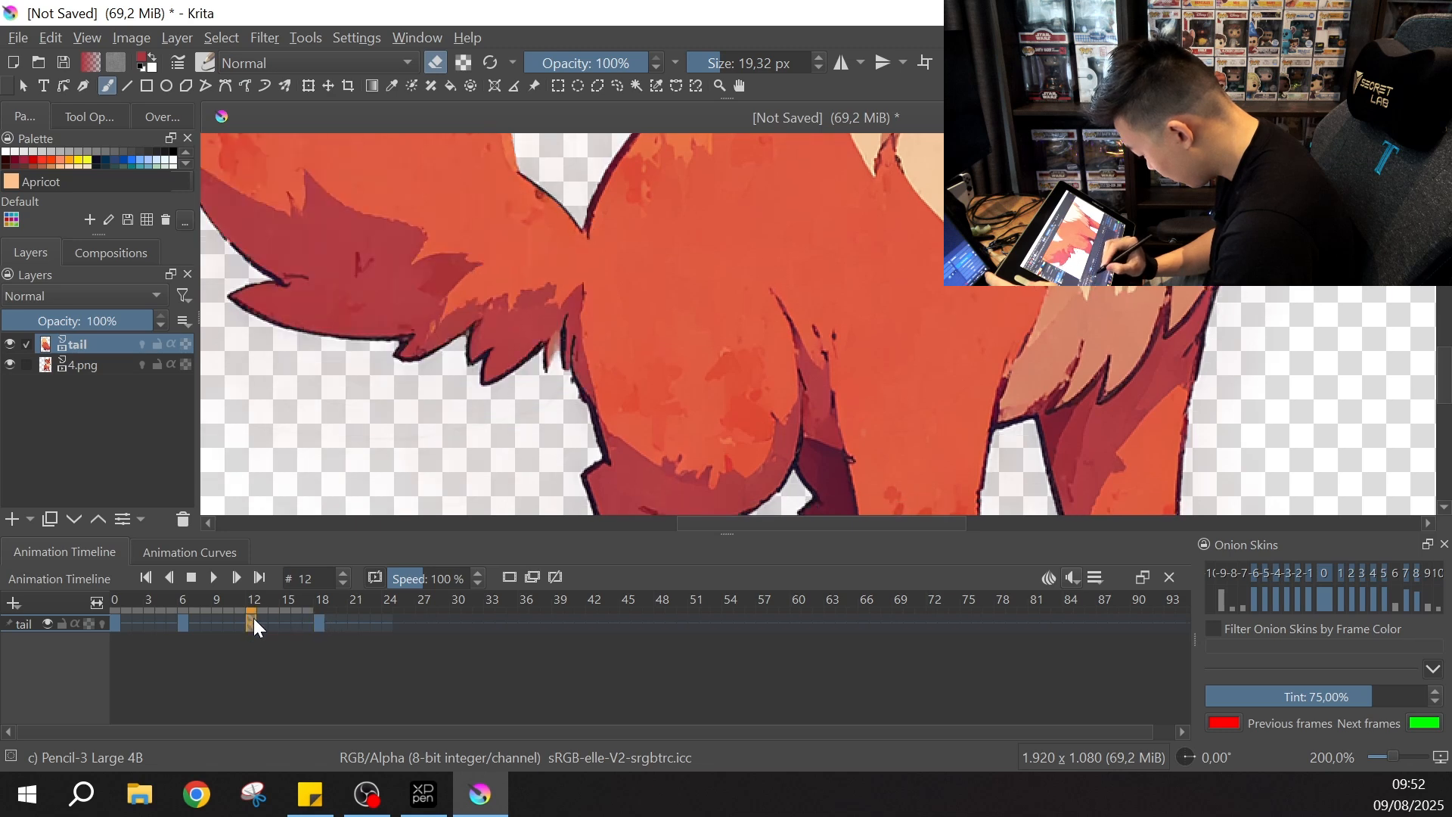
left_click(318, 623)
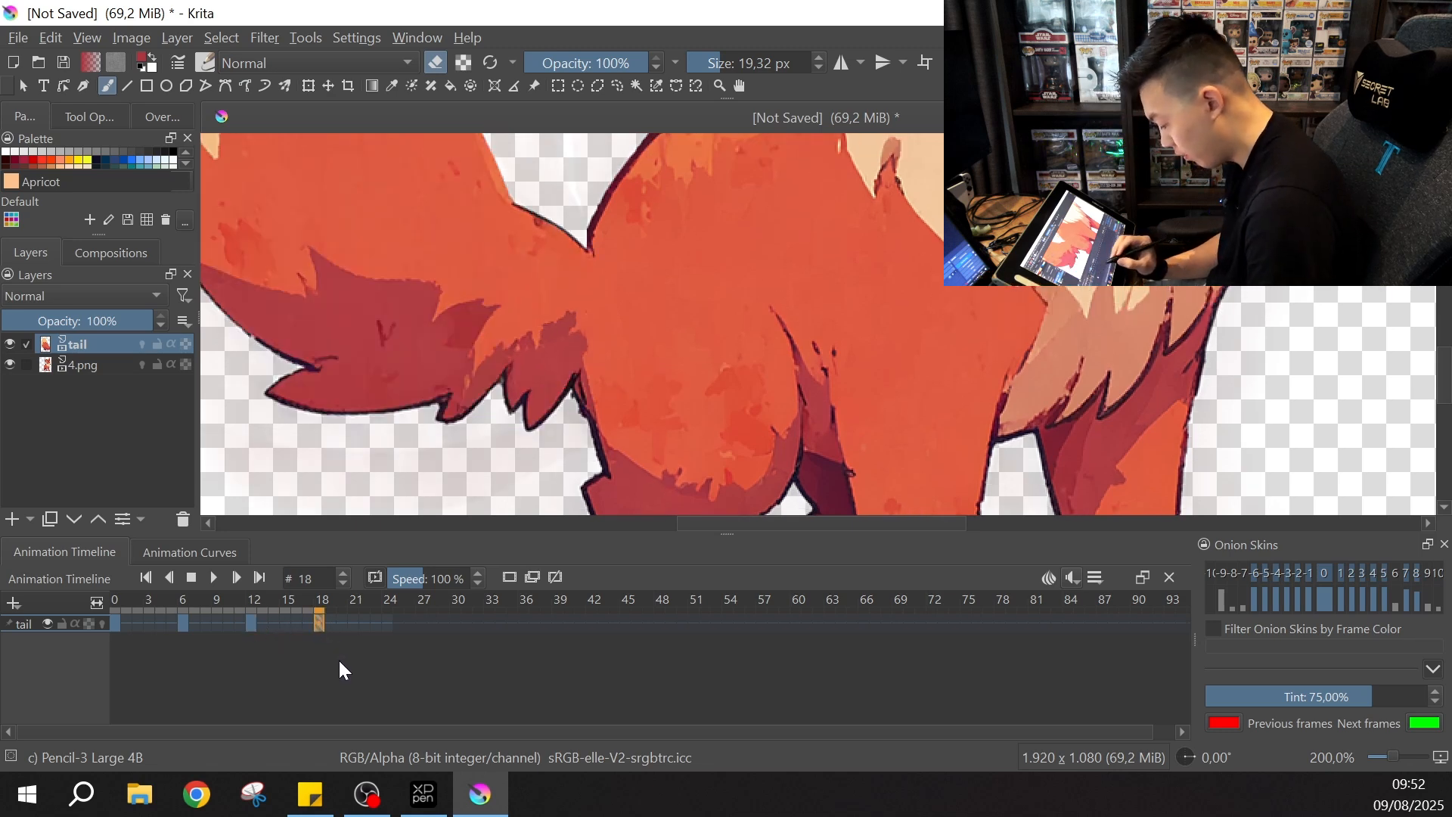
Step: Copy the tail layer's frame 12 keyframe and paste it at frame 24
right_click(251, 623)
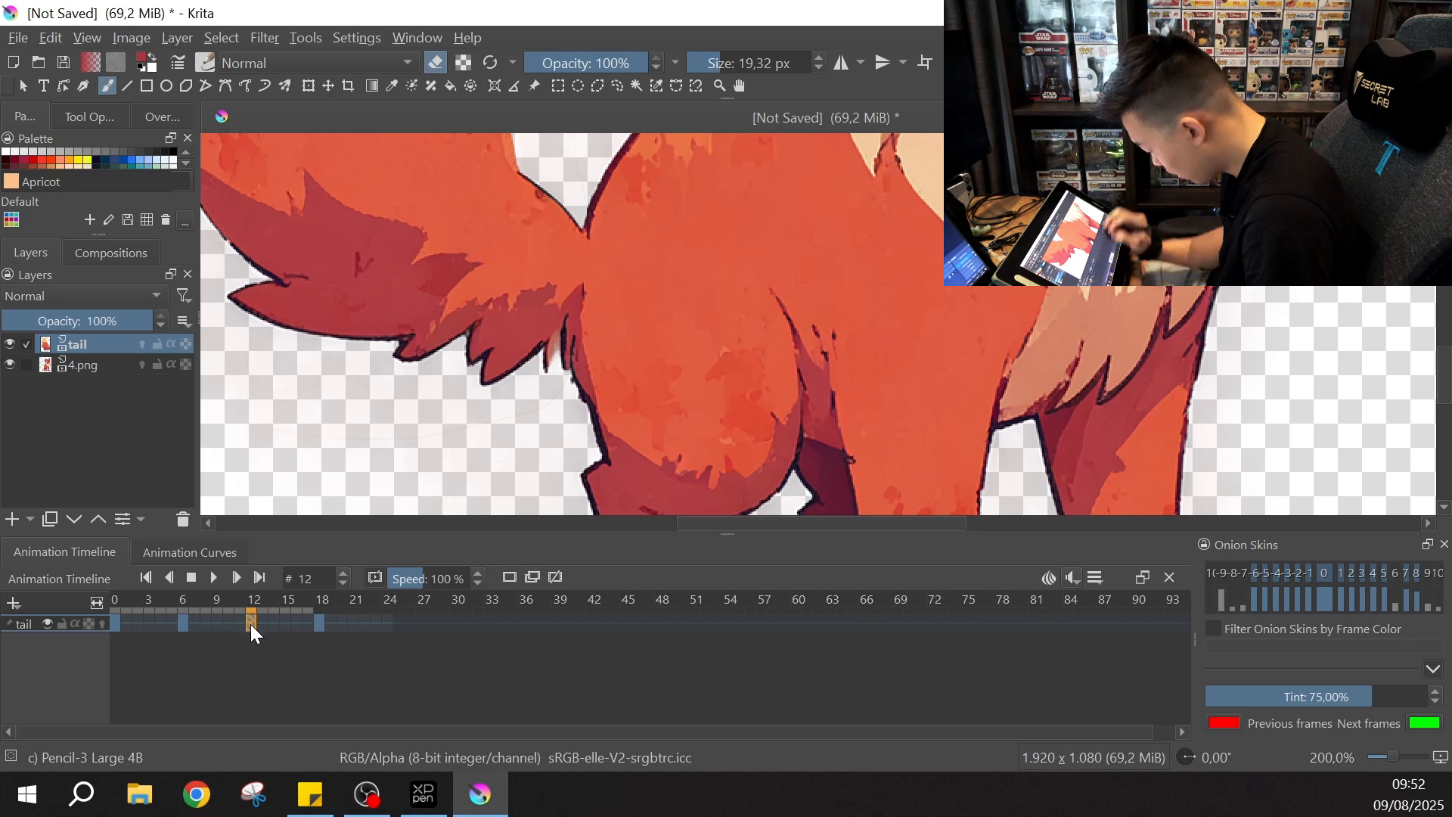
right_click(251, 624)
right_click(251, 622)
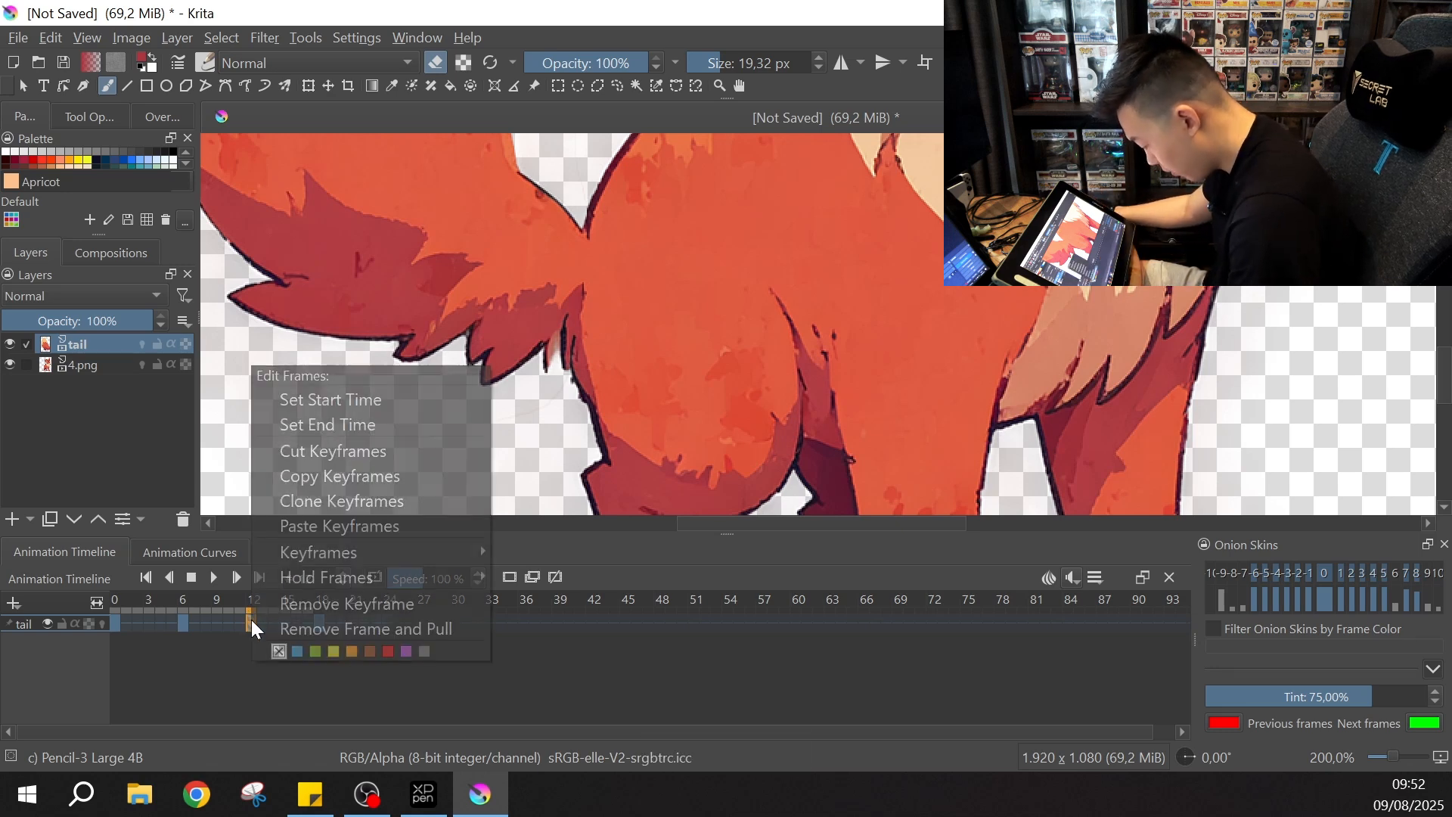
left_click(394, 485)
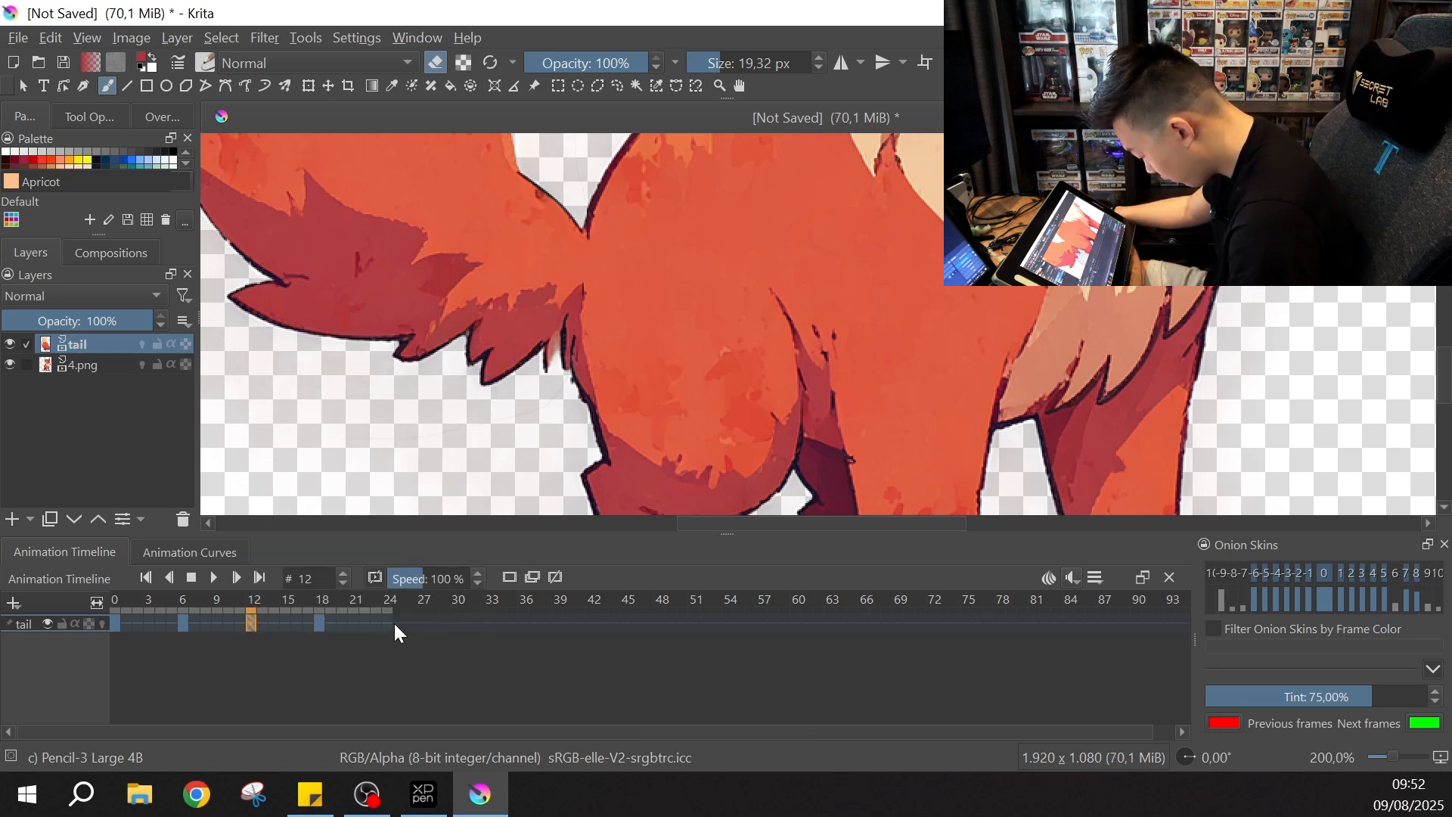
right_click(389, 621)
left_click(480, 494)
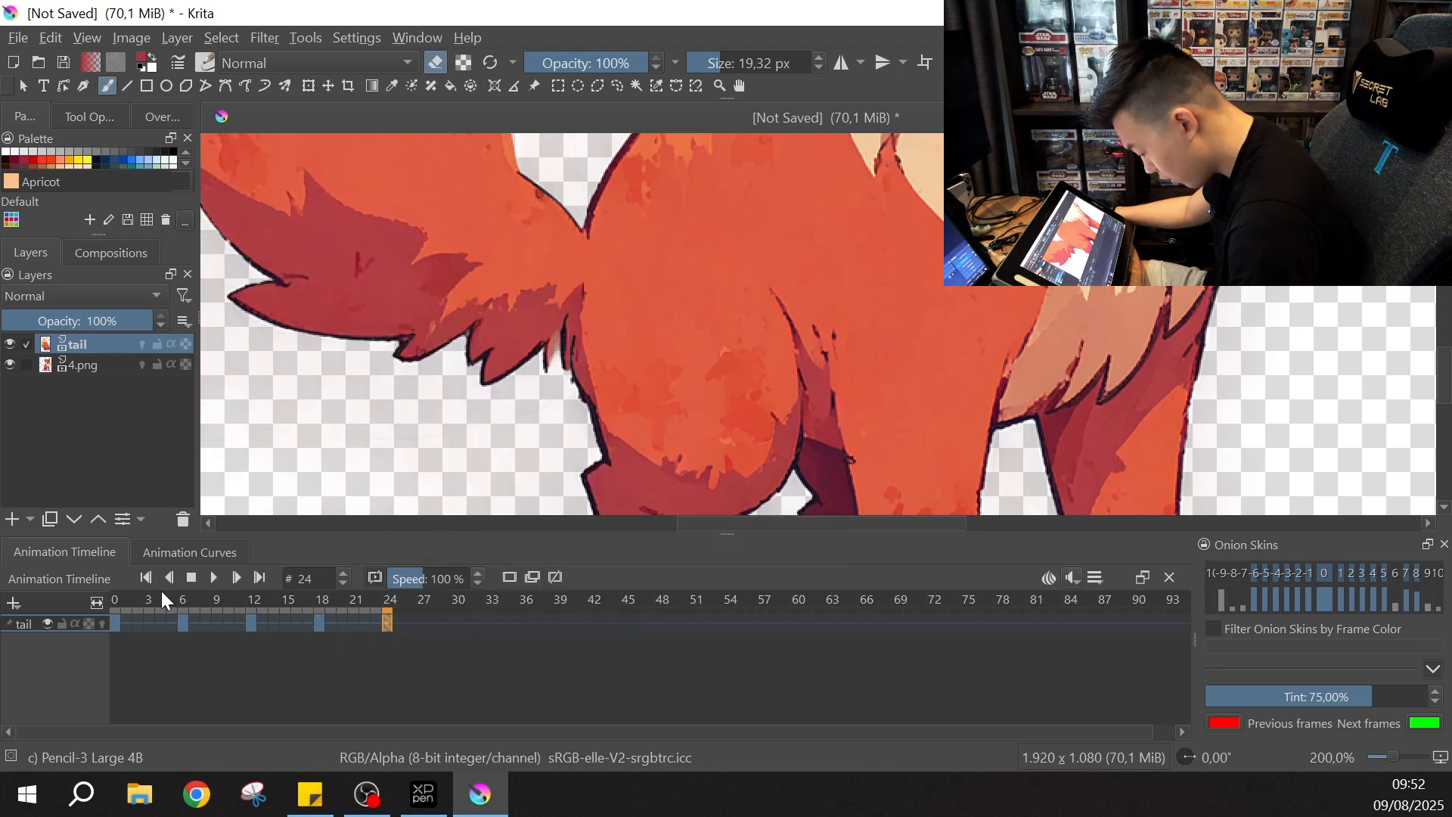
Step: Play the tail animation from frame 0 with the whole fox in view to check the loop, and stop playback
key("ctrl+minus")
key("ctrl+minus")
key("ctrl+minus")
key("ctrl+minus")
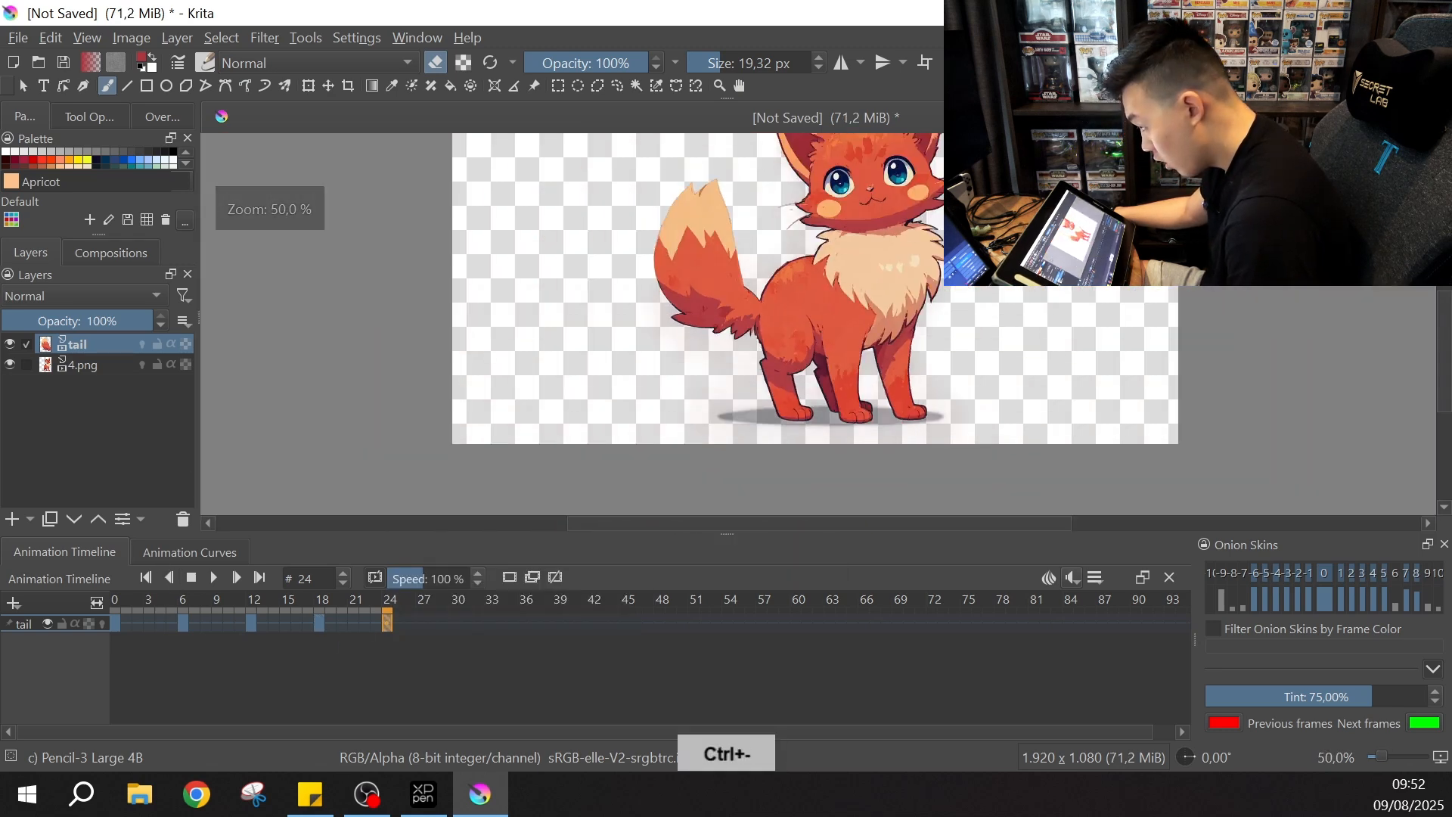
left_click_drag(1013, 275, 946, 344)
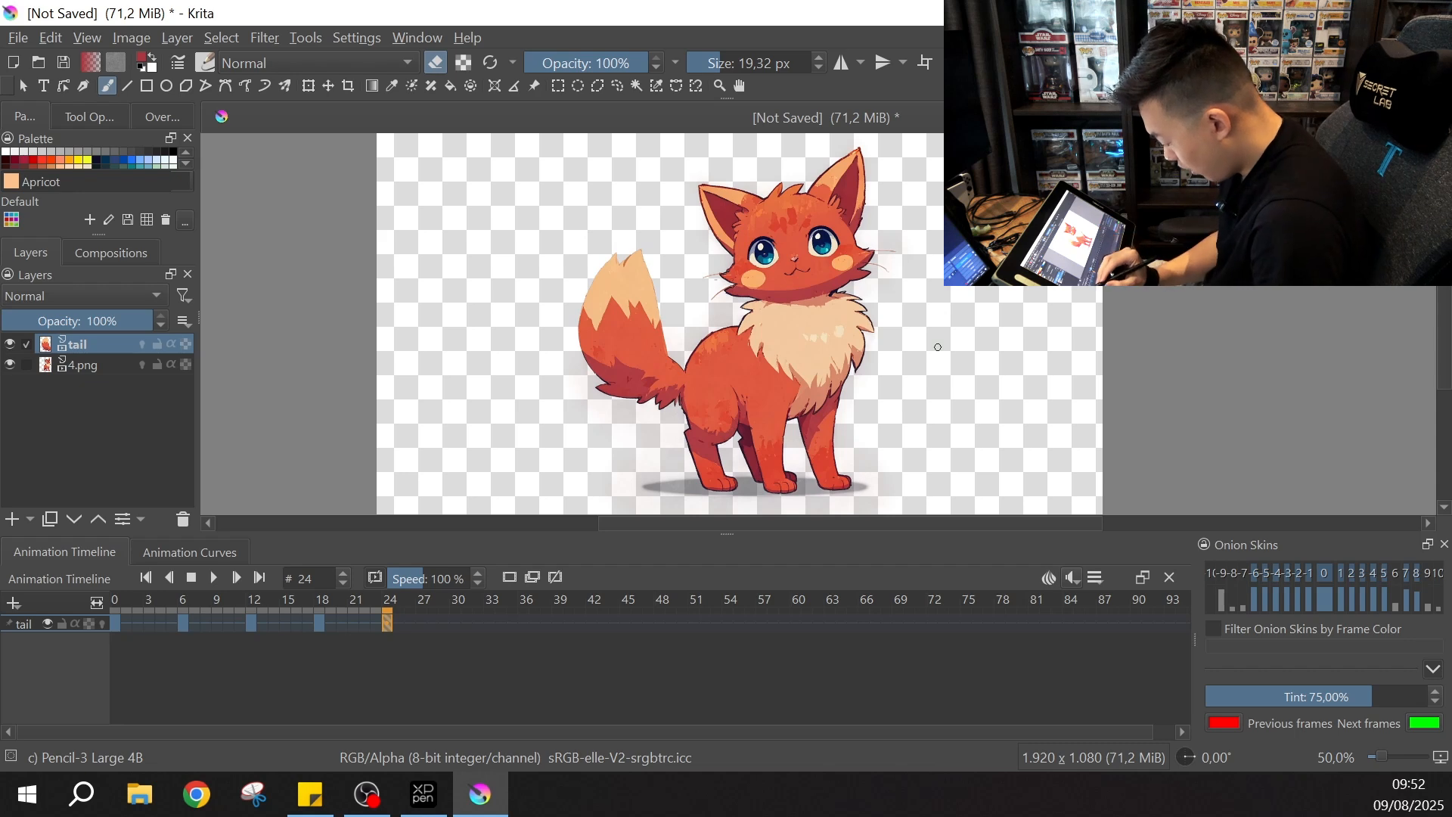
left_click(125, 611)
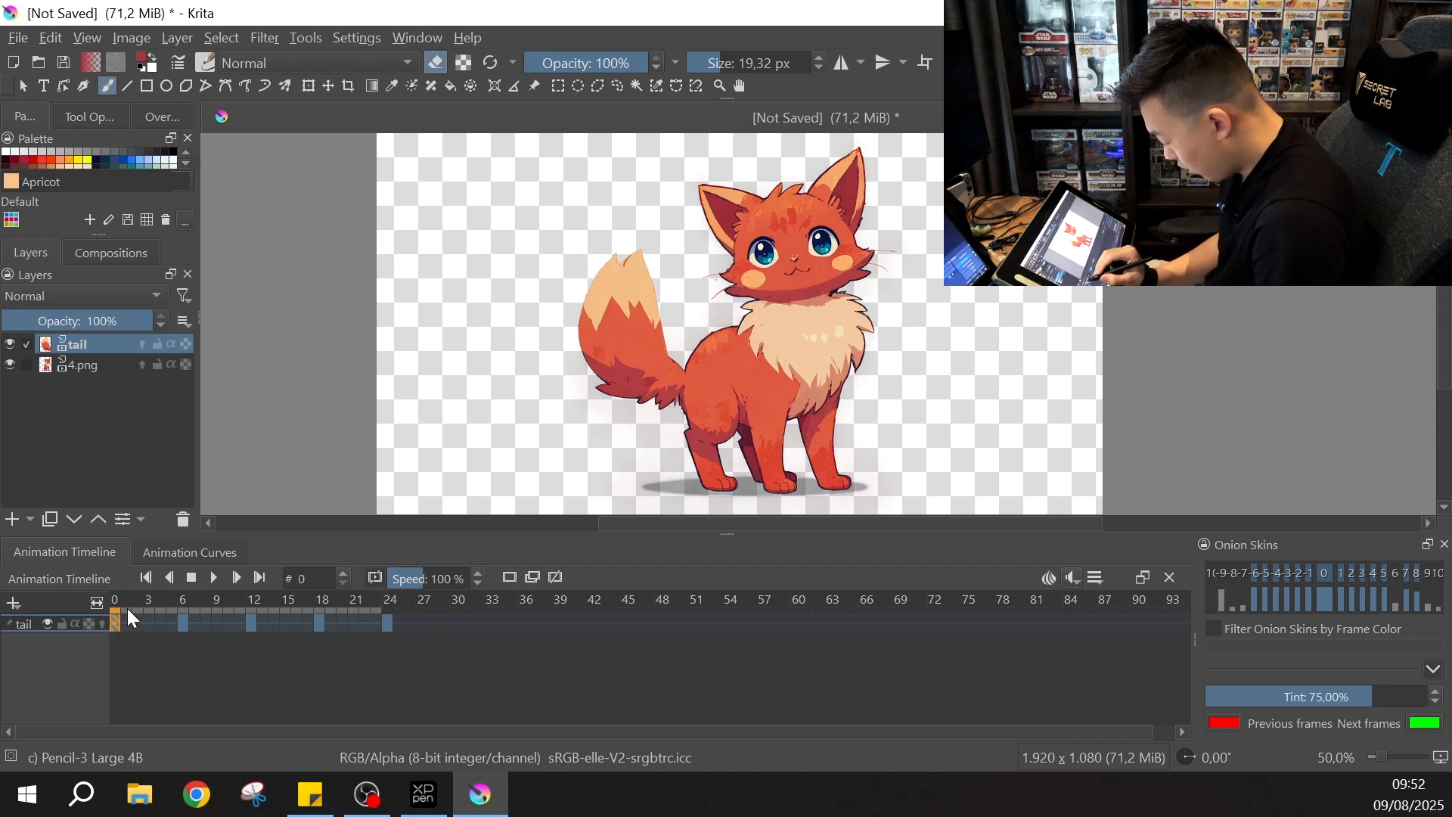
left_click(215, 570)
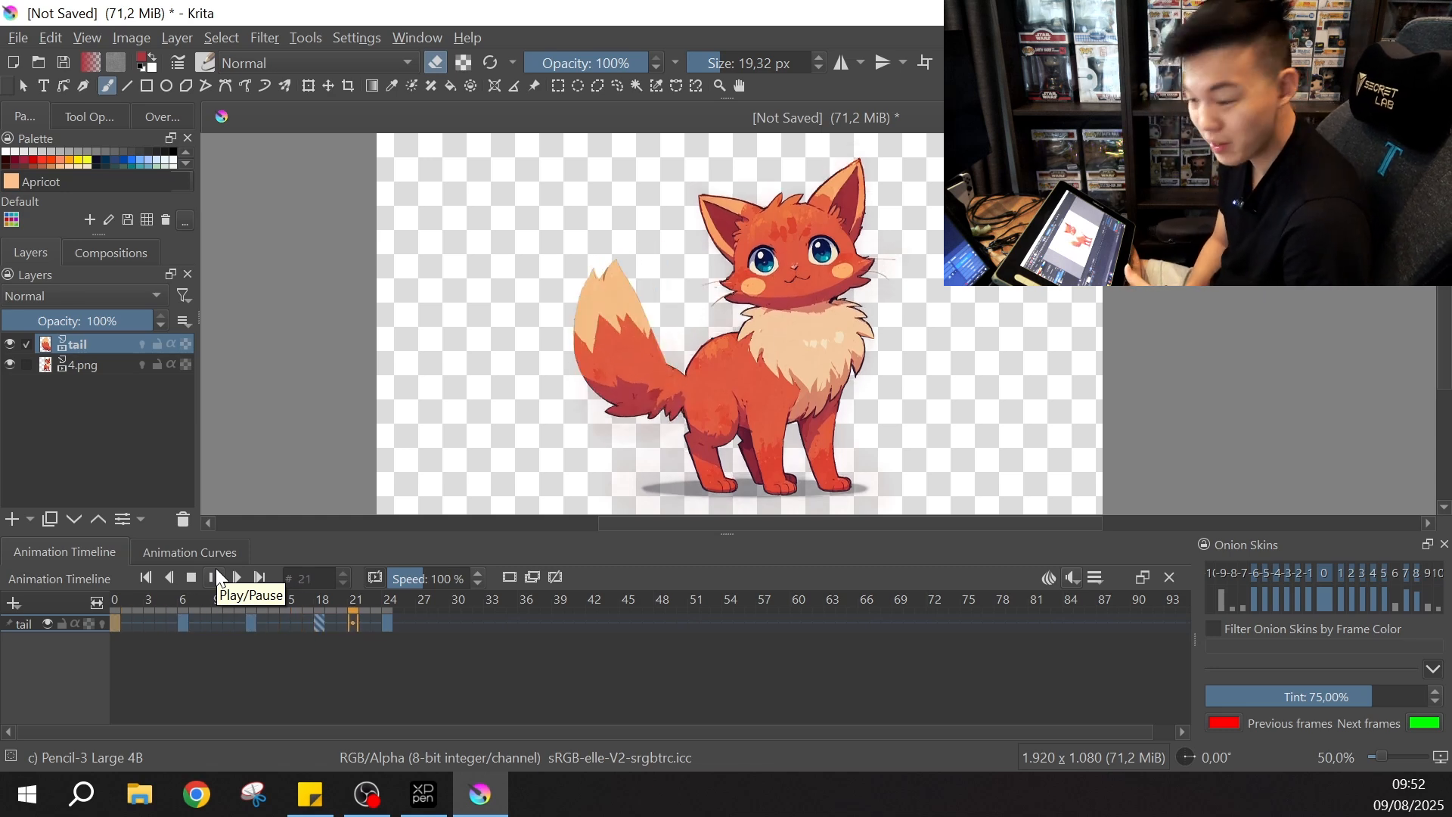
left_click(215, 576)
Step: Render frames 0 to 24 as a GIF image named 4 in the Krita folder, and view the exported file in an enlarged viewer
left_click(17, 38)
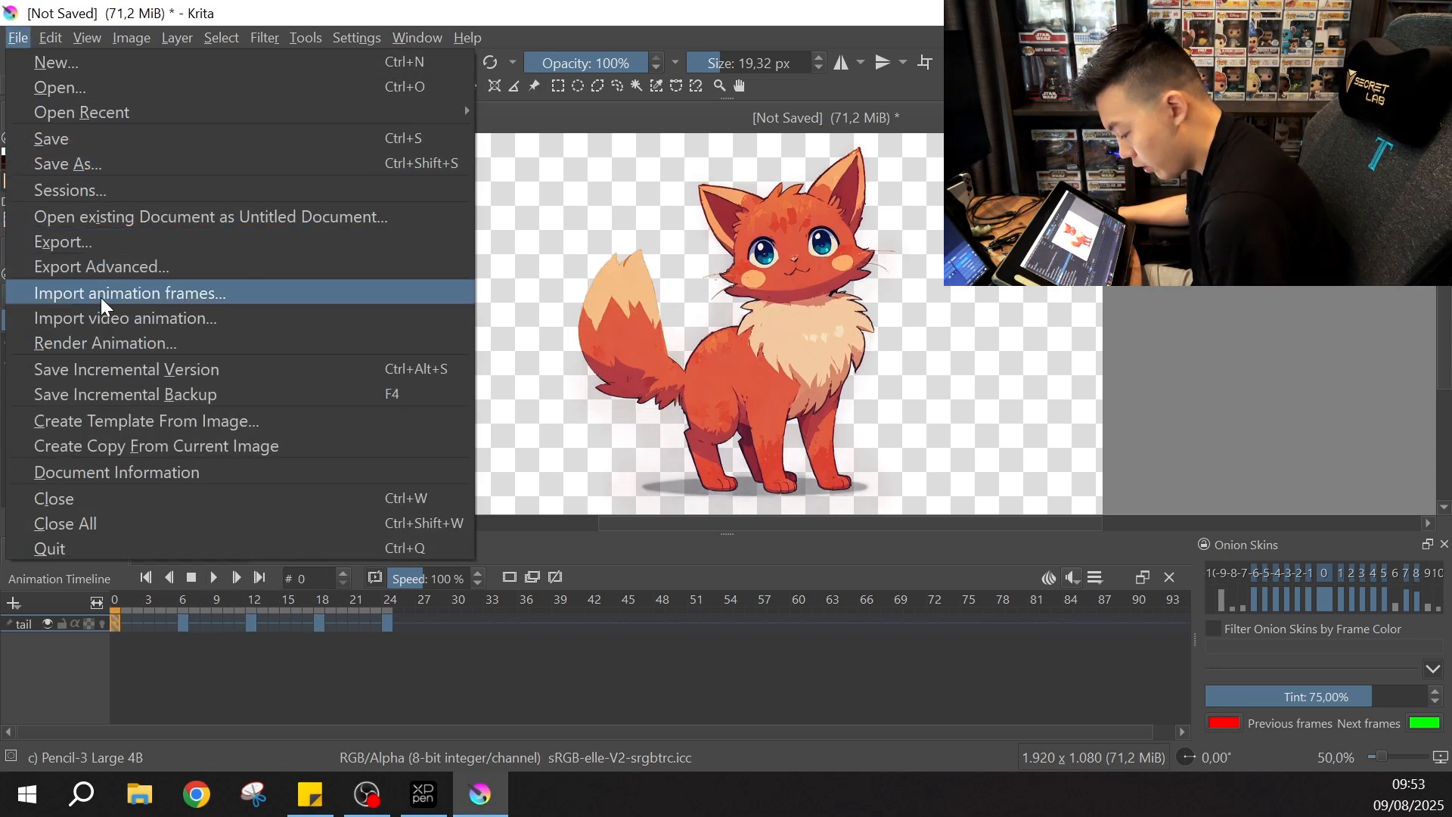
left_click(106, 344)
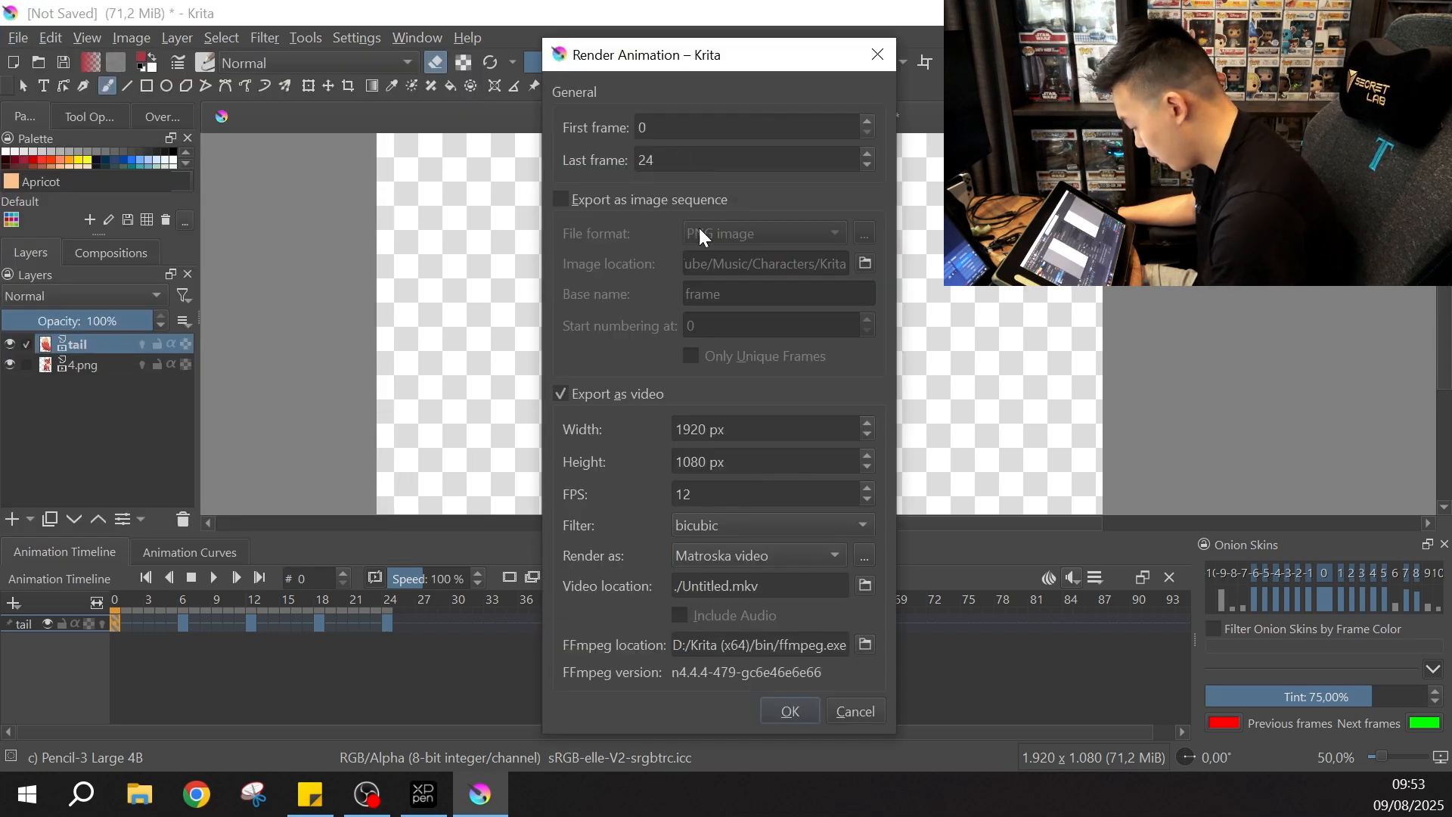
left_click(720, 560)
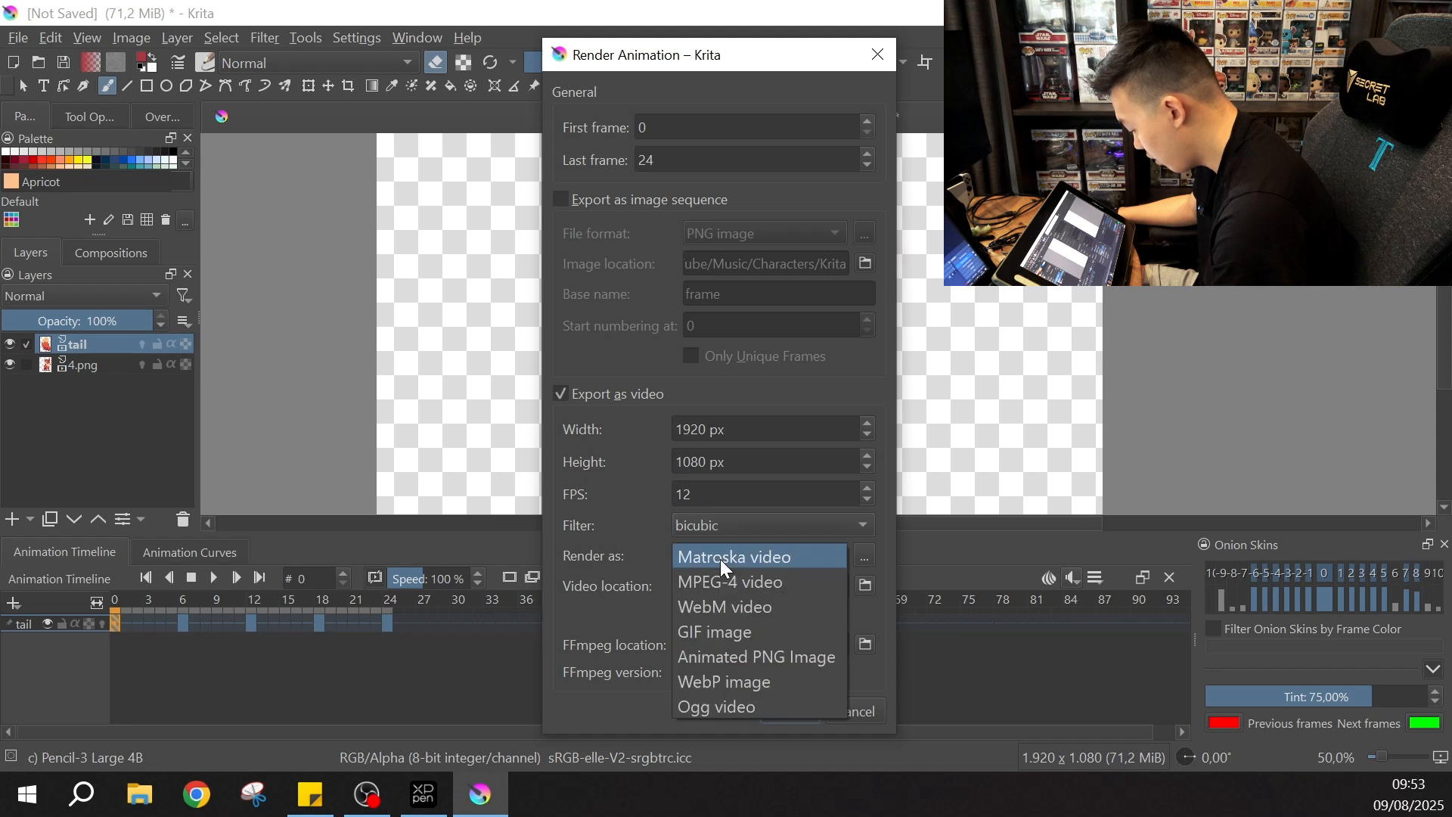
left_click(722, 636)
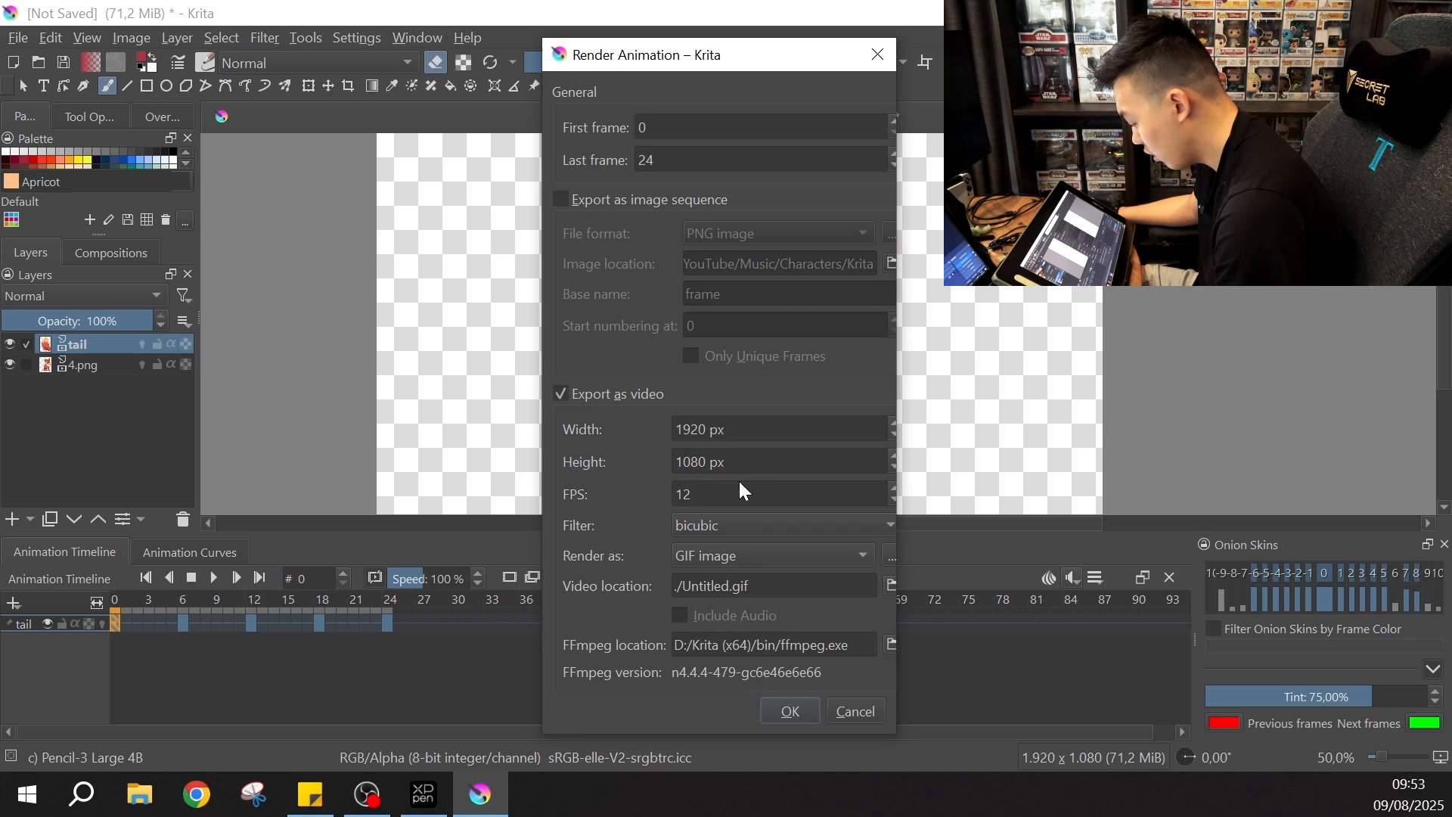
left_click(890, 586)
type("4")
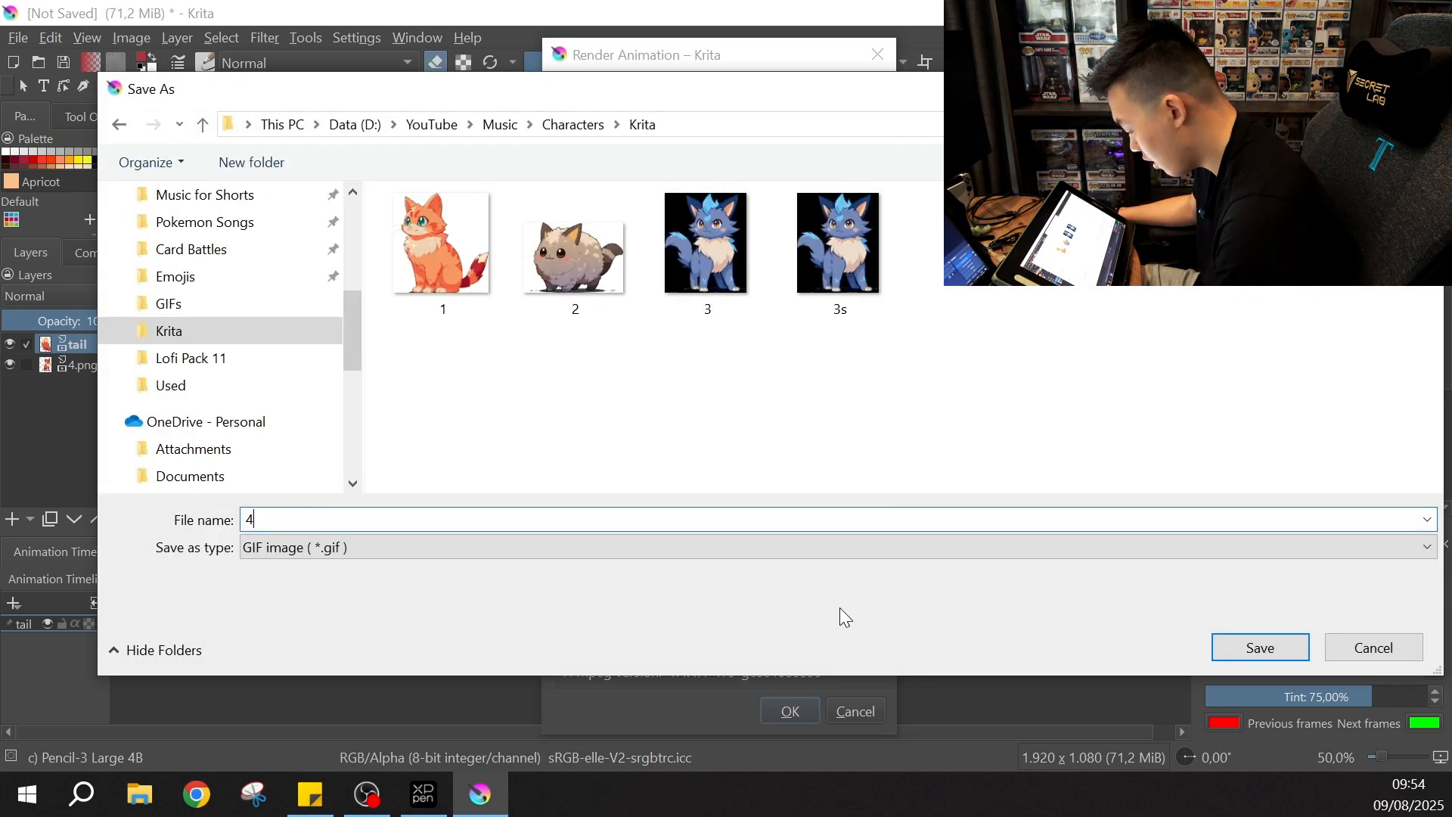
key("Return")
key("Return")
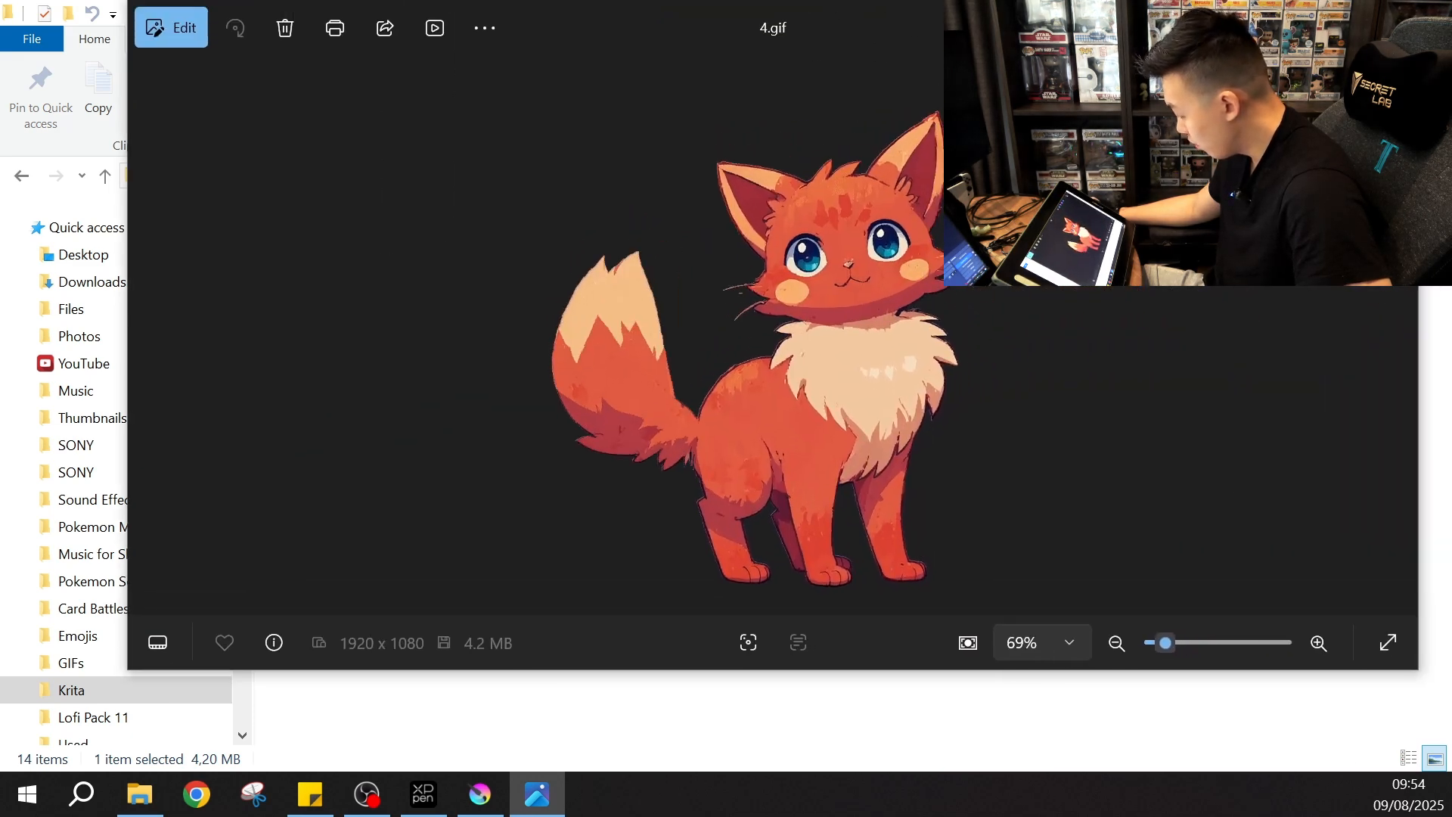
double_click(804, 6)
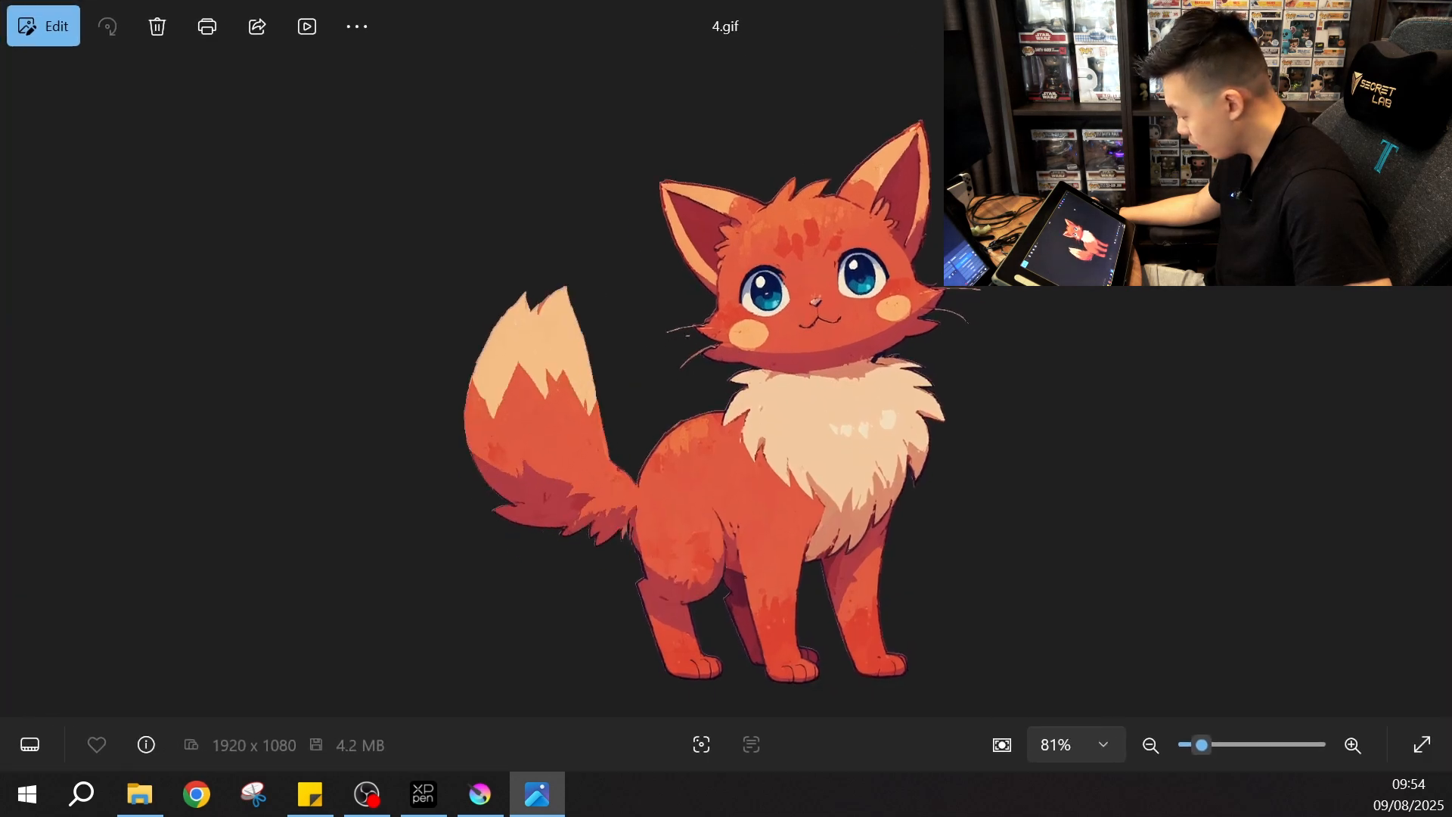